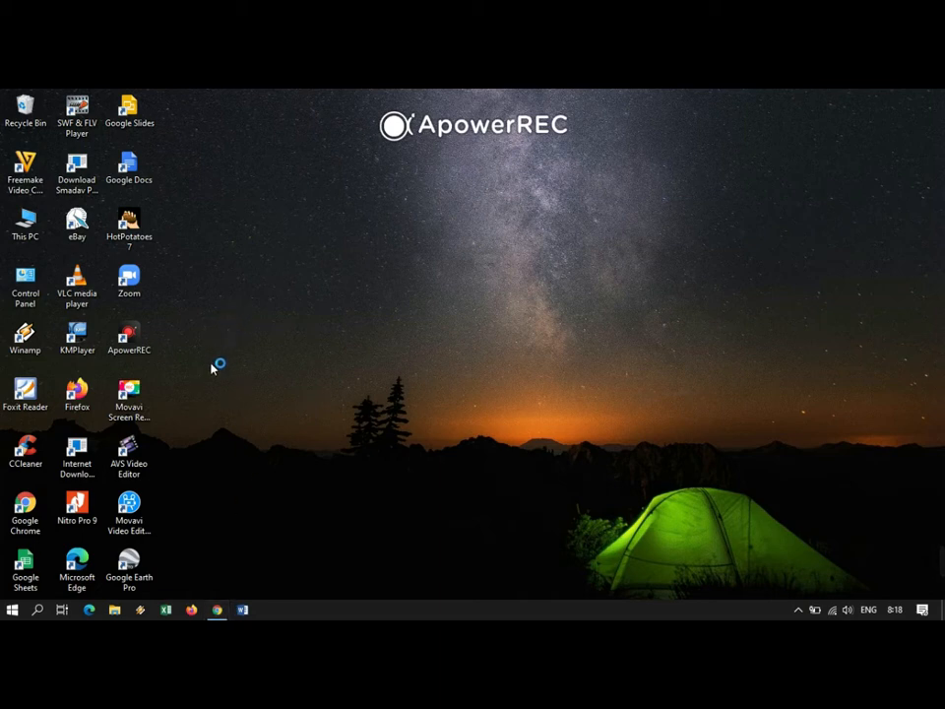
Step: Switch to Chrome and open Google Drive from the Google apps
{"action": "mouse_move", "coordinate": [230, 613]}
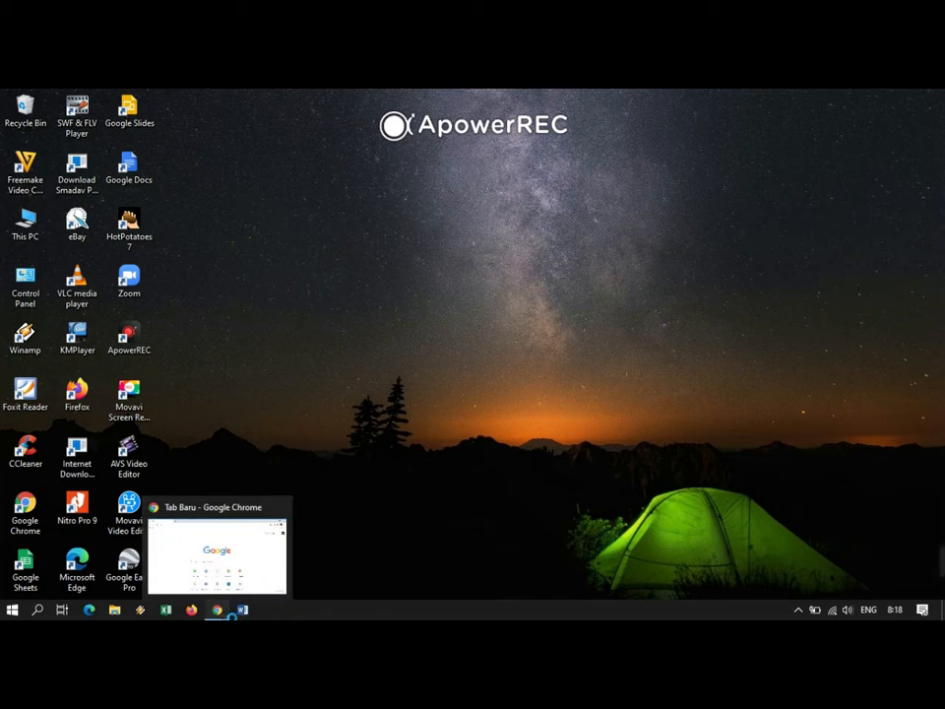
{"action": "left_click", "coordinate": [229, 612]}
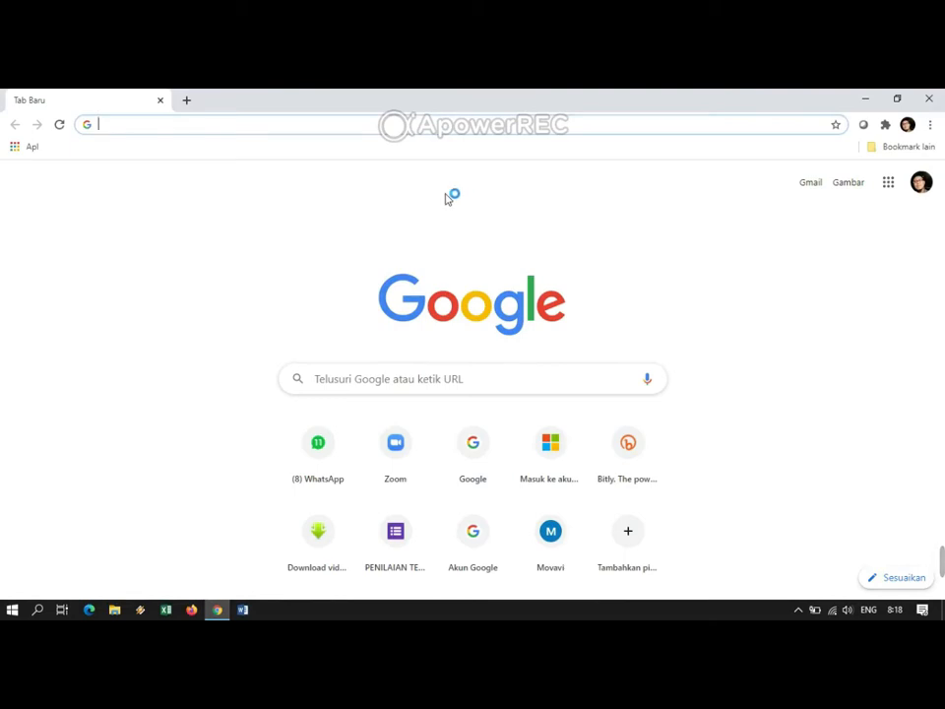
{"action": "left_click", "coordinate": [889, 183]}
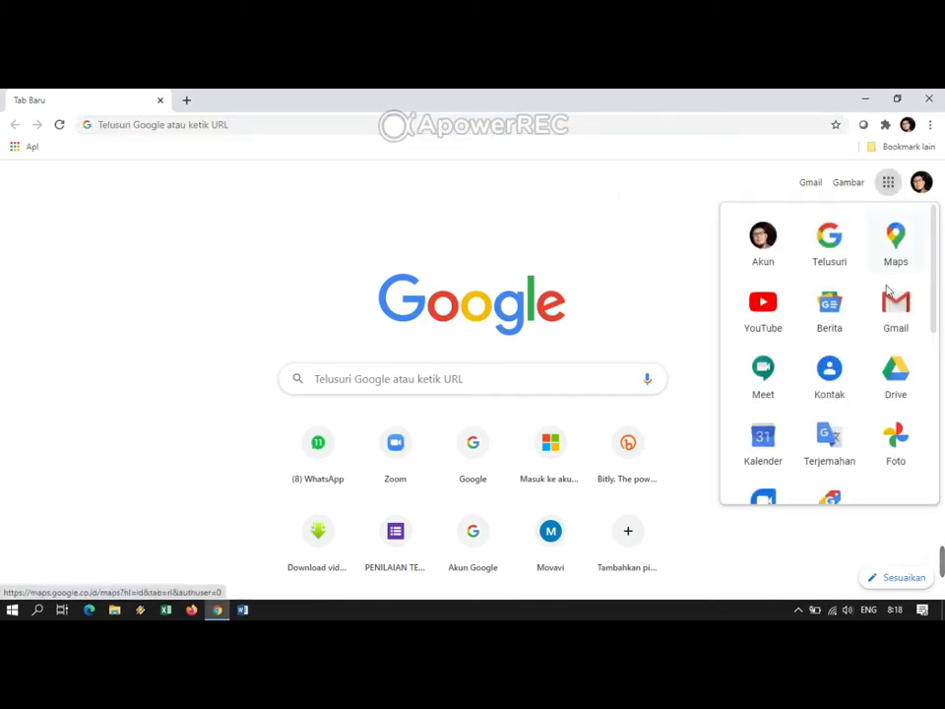
{"action": "left_click", "coordinate": [903, 380]}
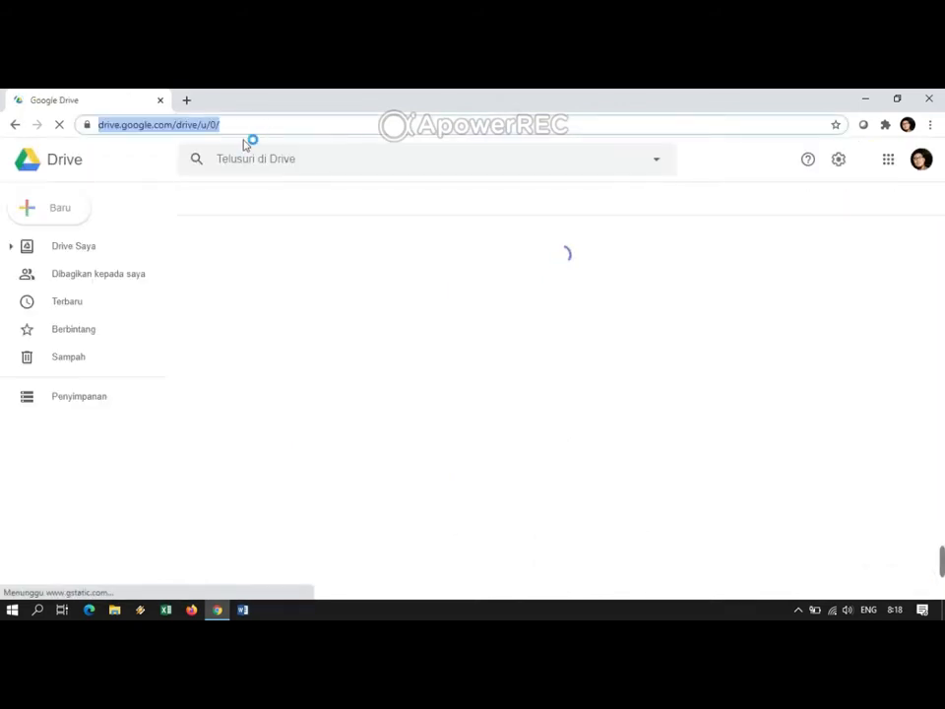
Step: Create a new blank Google Form (Google Formulir) from Drive
{"action": "left_click", "coordinate": [53, 214]}
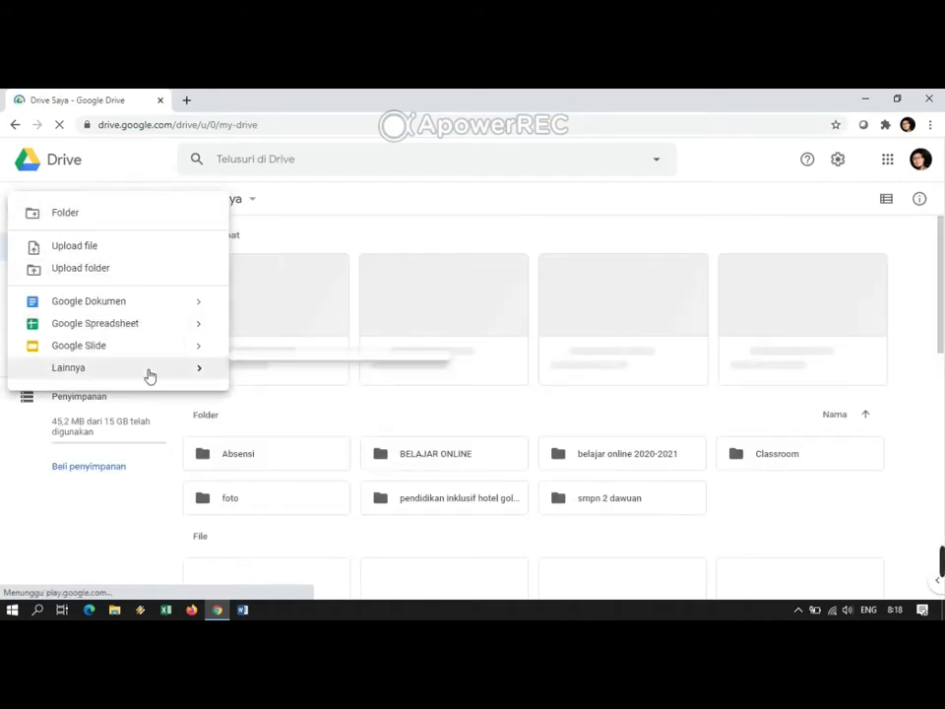
{"action": "mouse_move", "coordinate": [149, 375]}
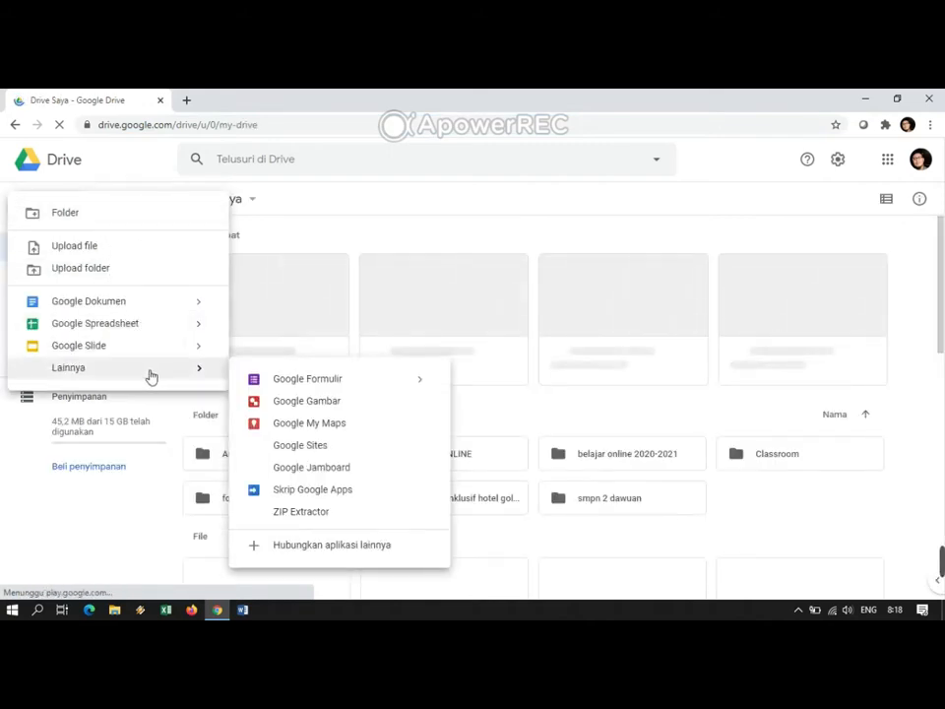
{"action": "left_click", "coordinate": [305, 381]}
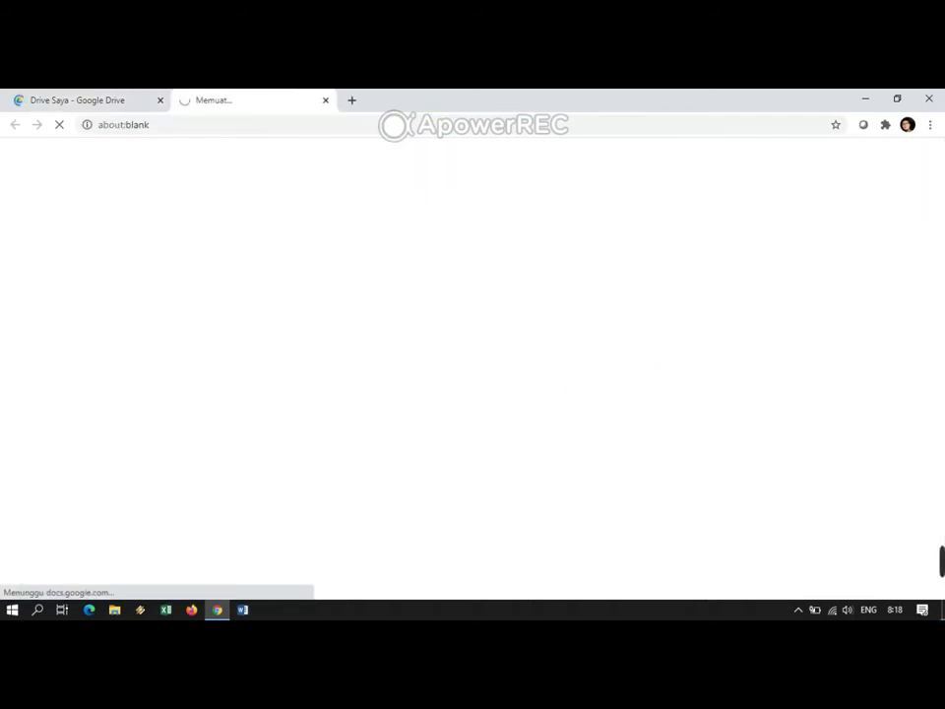
{"action": "mouse_move", "coordinate": [942, 566]}
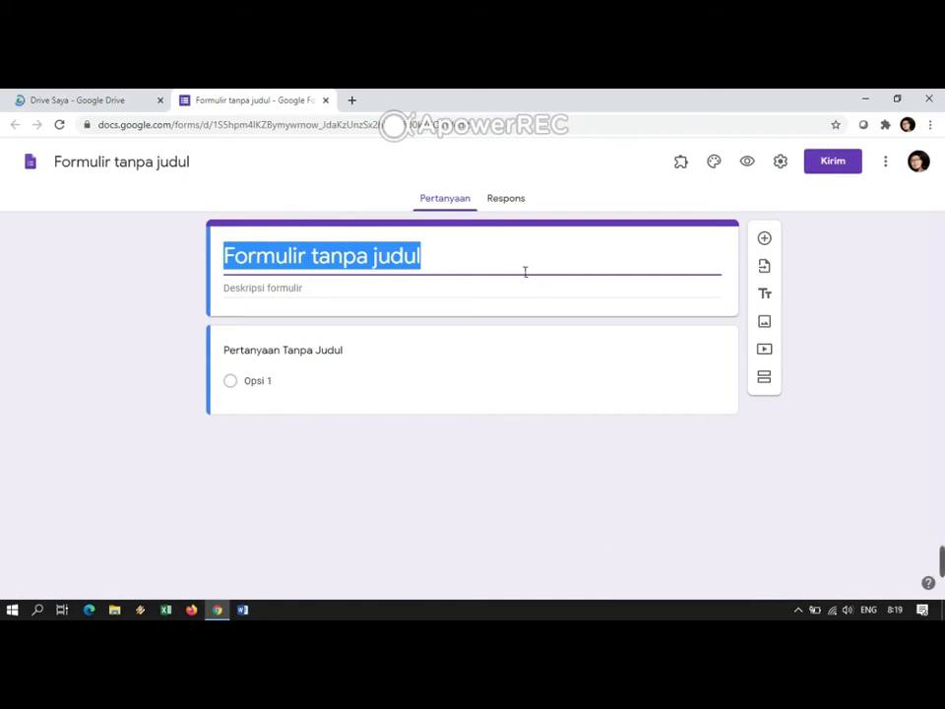
Step: Title the form "PENILAIAN HARIAN 1" and enter "Mata Pelajaran IPS" as its description
{"action": "type", "text": "PENILAIAN"}
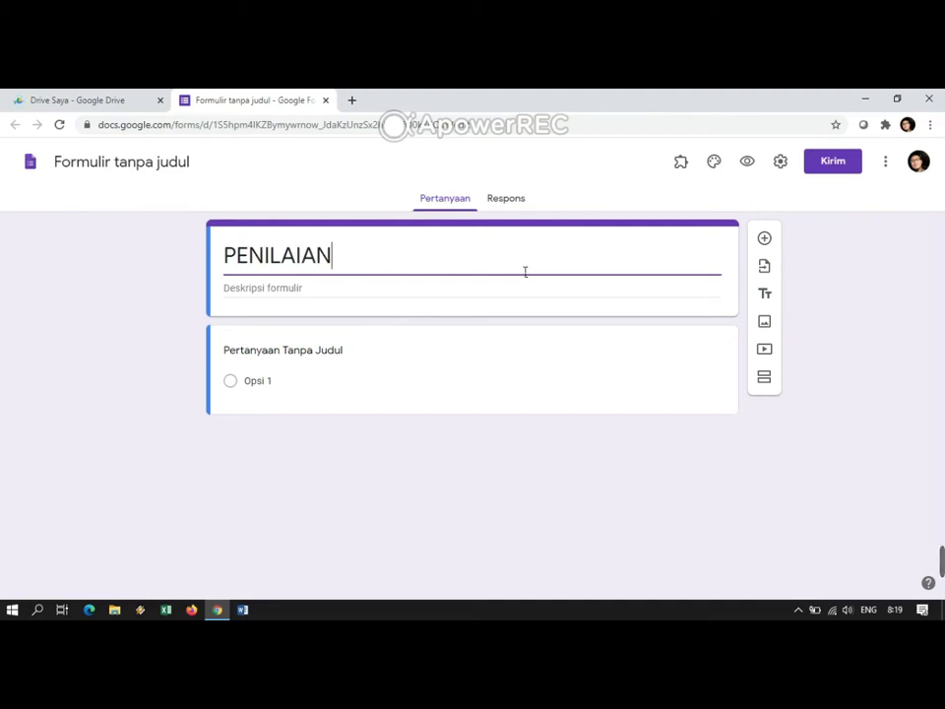
{"action": "type", "text": " HARIAN"}
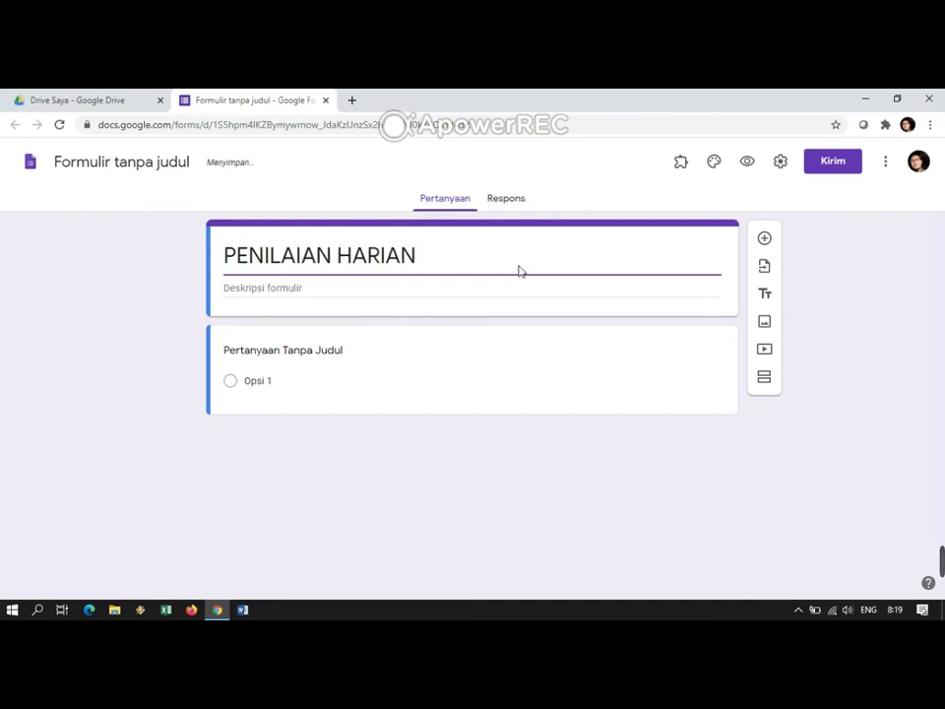
{"action": "type", "text": " 1"}
{"action": "left_click", "coordinate": [331, 294]}
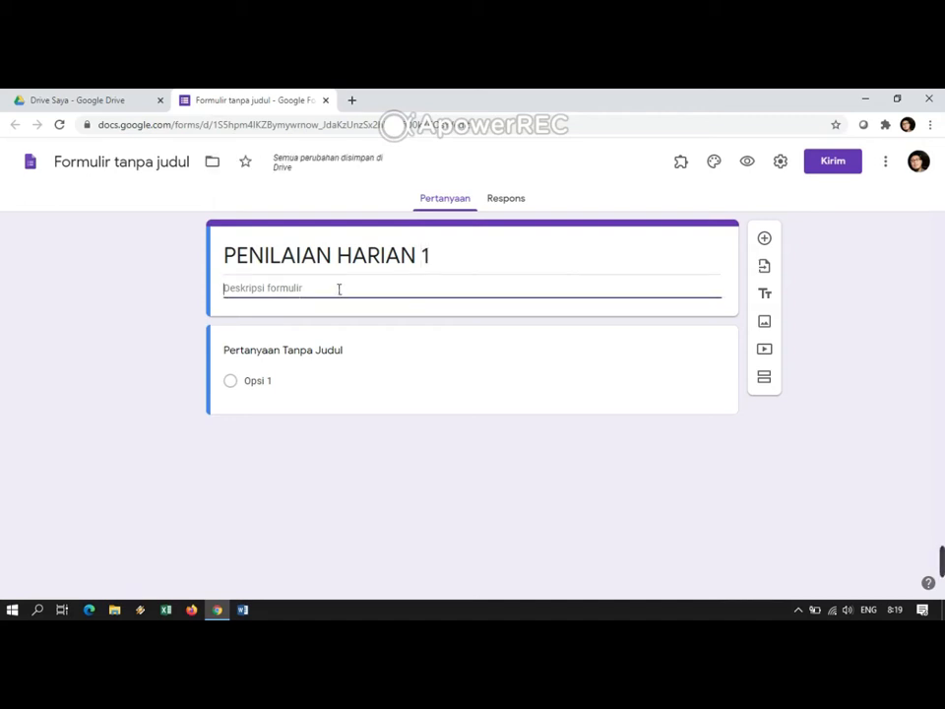
{"action": "type", "text": "Mata Pelajaran IPS"}
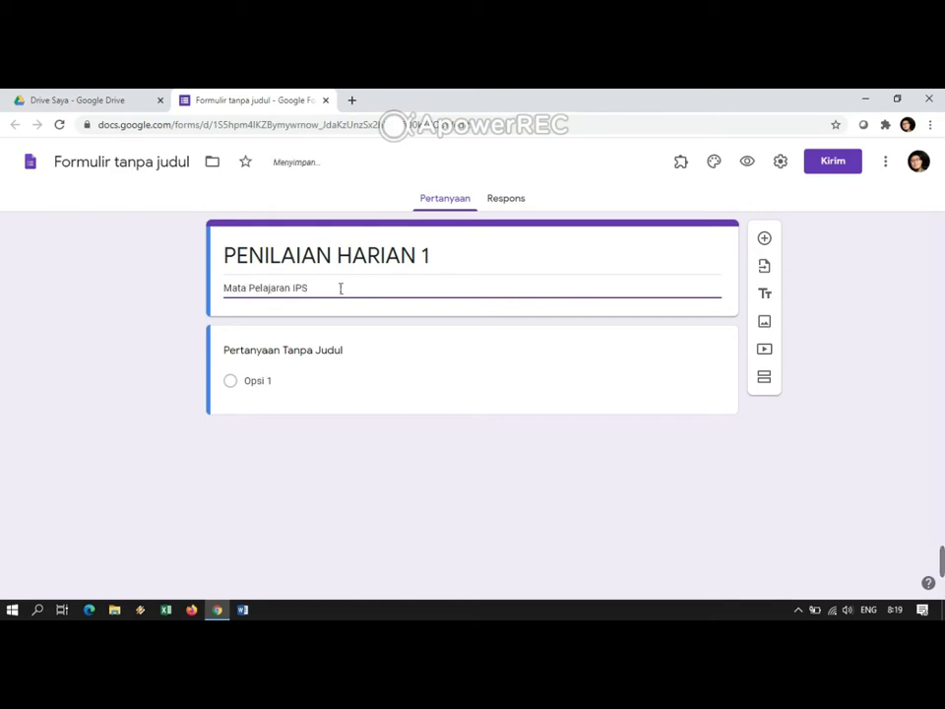
Step: Change the first question to "NAMA" and make answering it required
{"action": "left_click", "coordinate": [339, 358]}
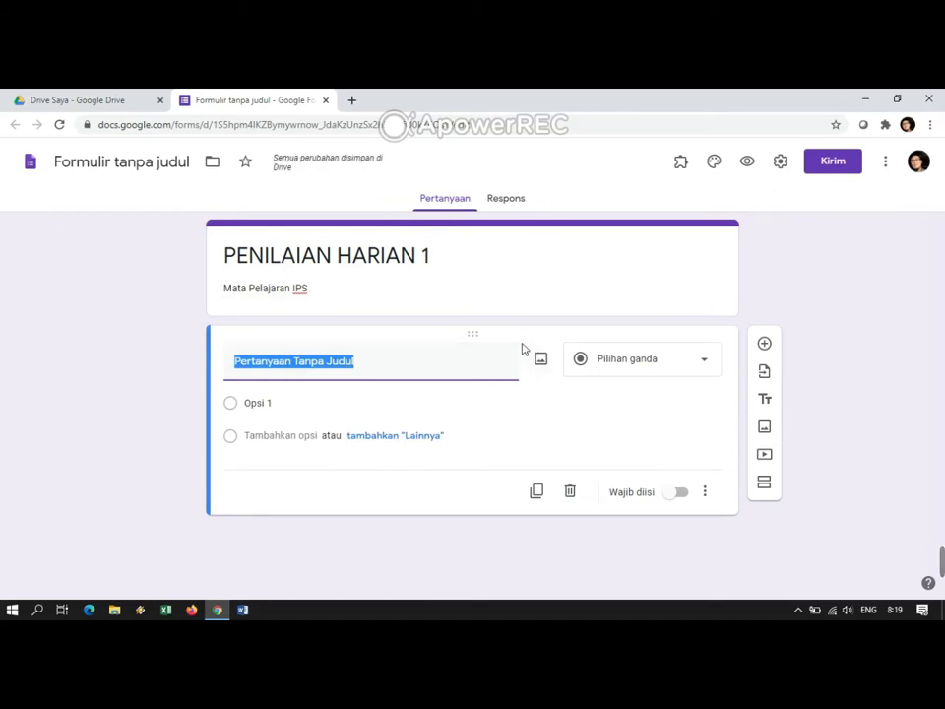
{"action": "type", "text": "NAMA"}
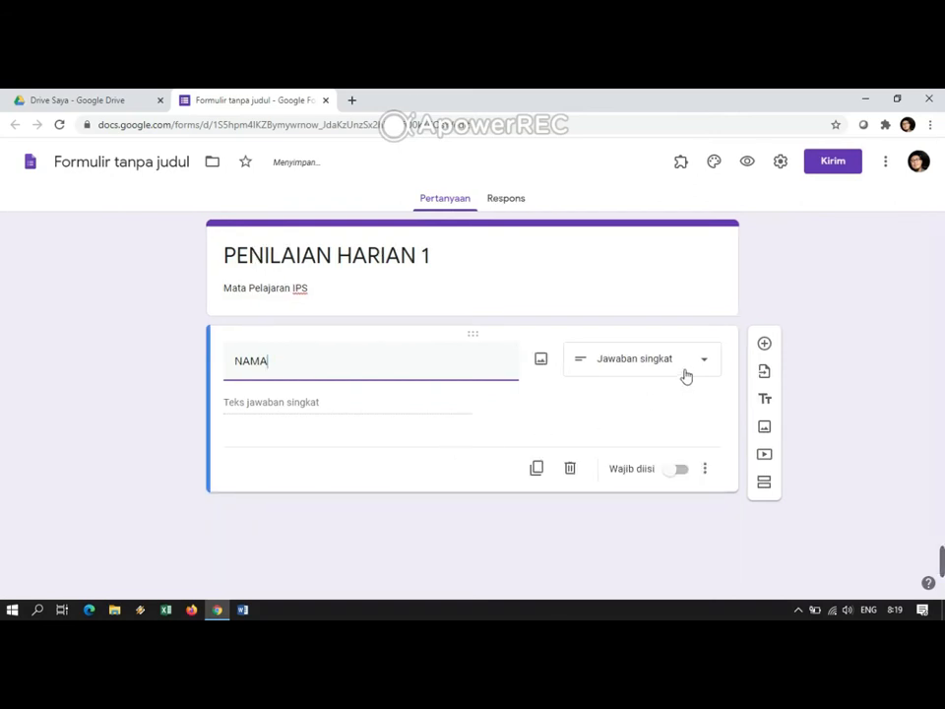
{"action": "left_click", "coordinate": [679, 470]}
Step: Add a second question "Kelas" and set its answer type to Jawaban singkat
{"action": "left_click", "coordinate": [765, 344]}
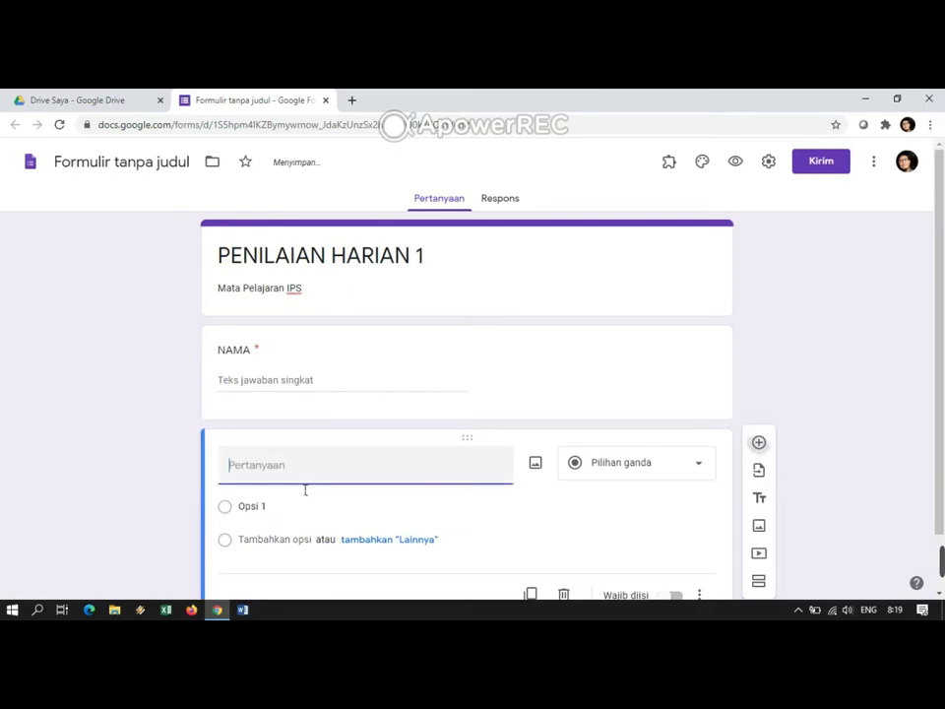
{"action": "type", "text": "Kelas"}
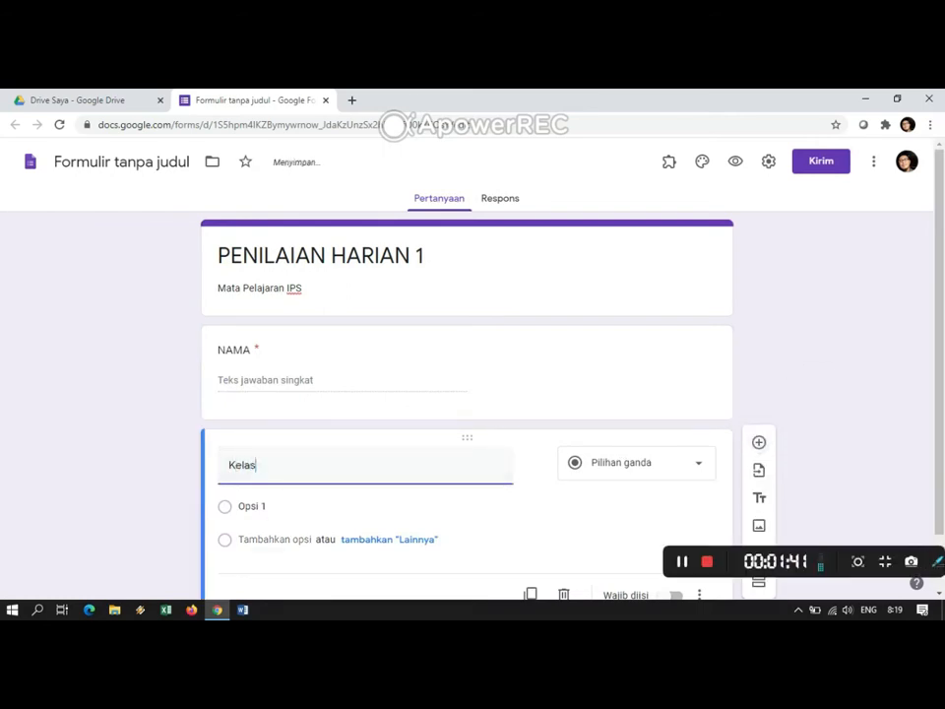
{"action": "left_click", "coordinate": [645, 464]}
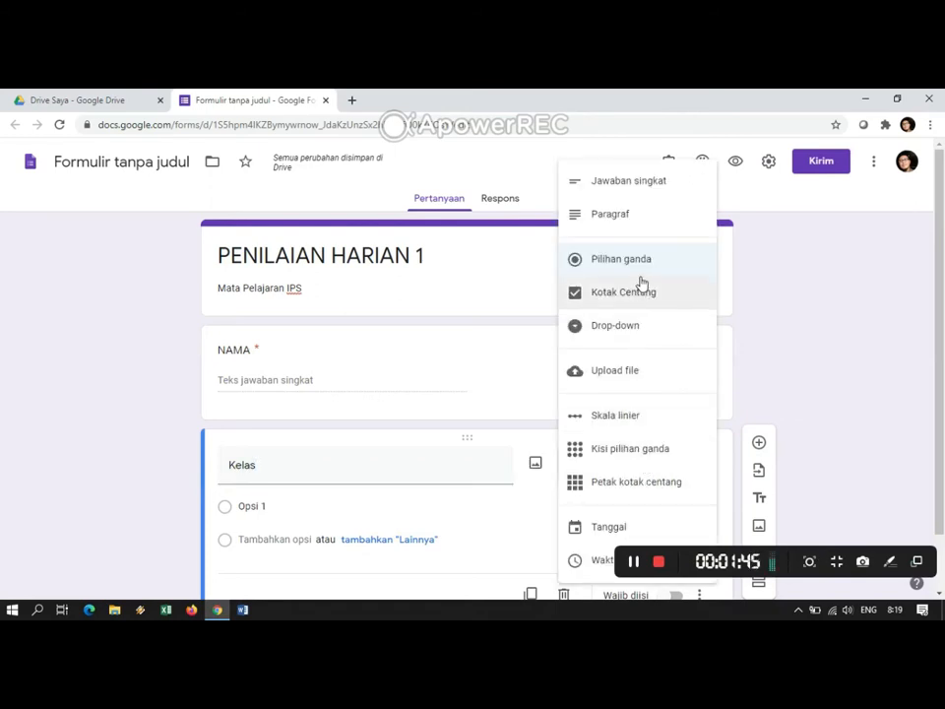
{"action": "left_click", "coordinate": [352, 468]}
{"action": "left_click", "coordinate": [626, 466]}
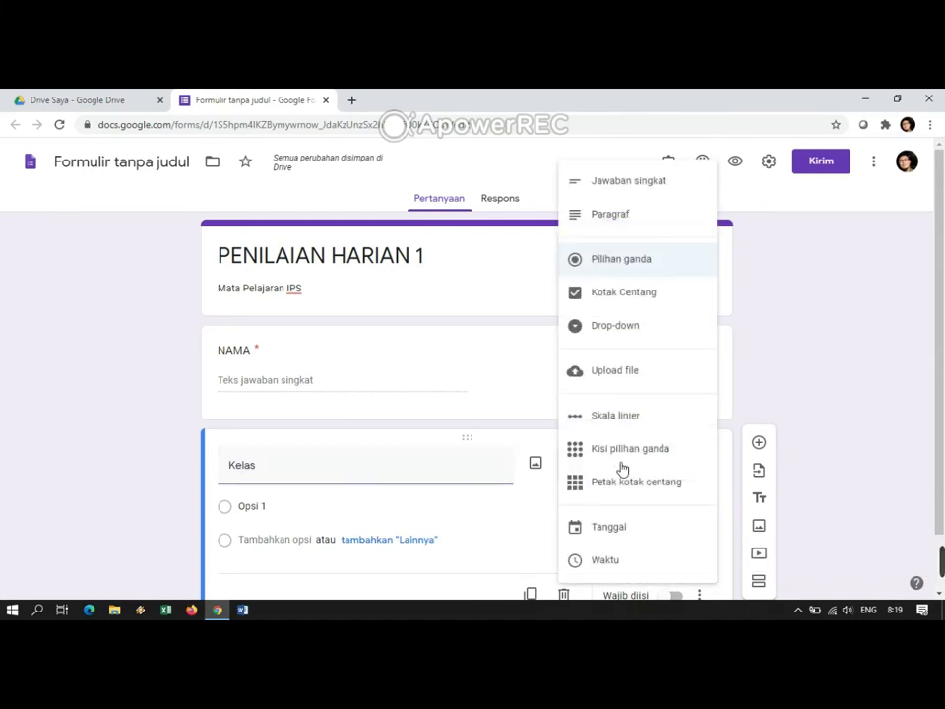
{"action": "left_click", "coordinate": [610, 183]}
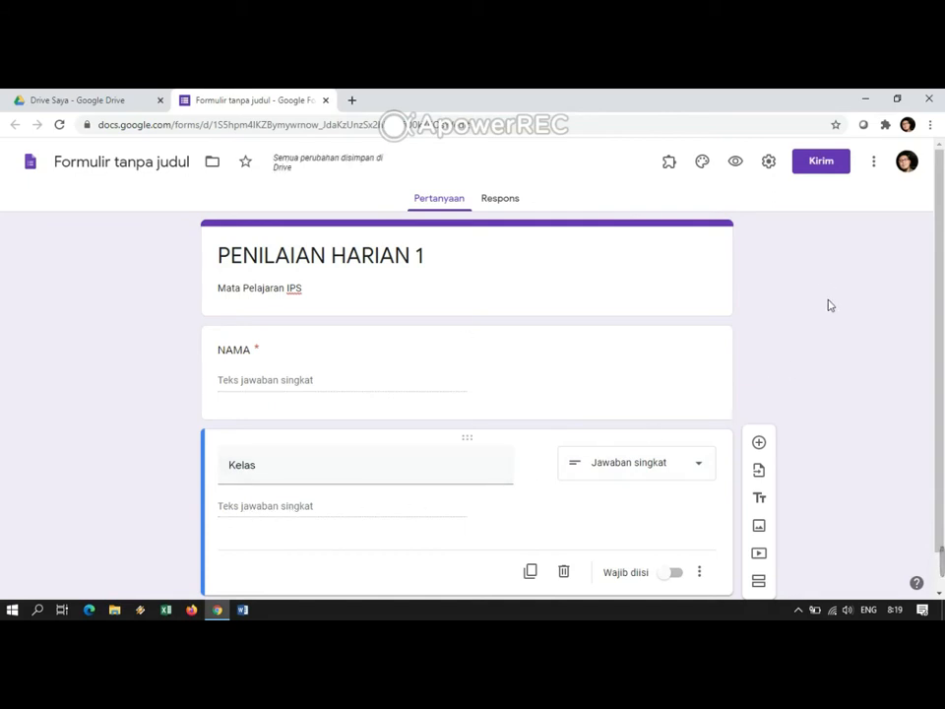
Step: Add a new section after the Kelas question and title it "SOAL PILIHAN GANDA"
{"action": "scroll", "coordinate": [858, 504], "scroll_direction": "down", "scroll_amount": 1}
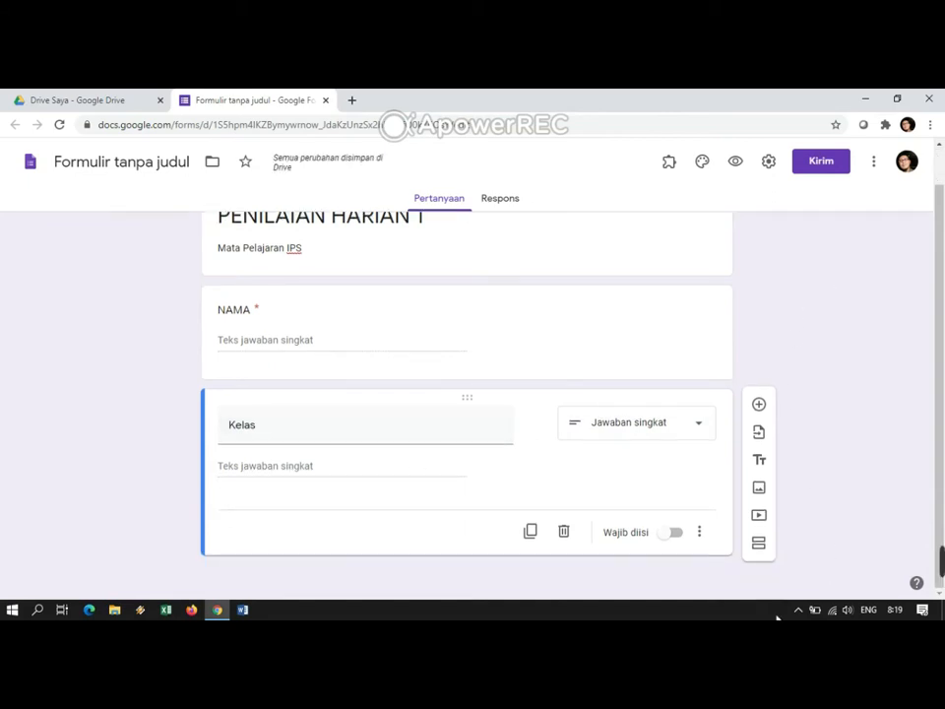
{"action": "left_click", "coordinate": [772, 549]}
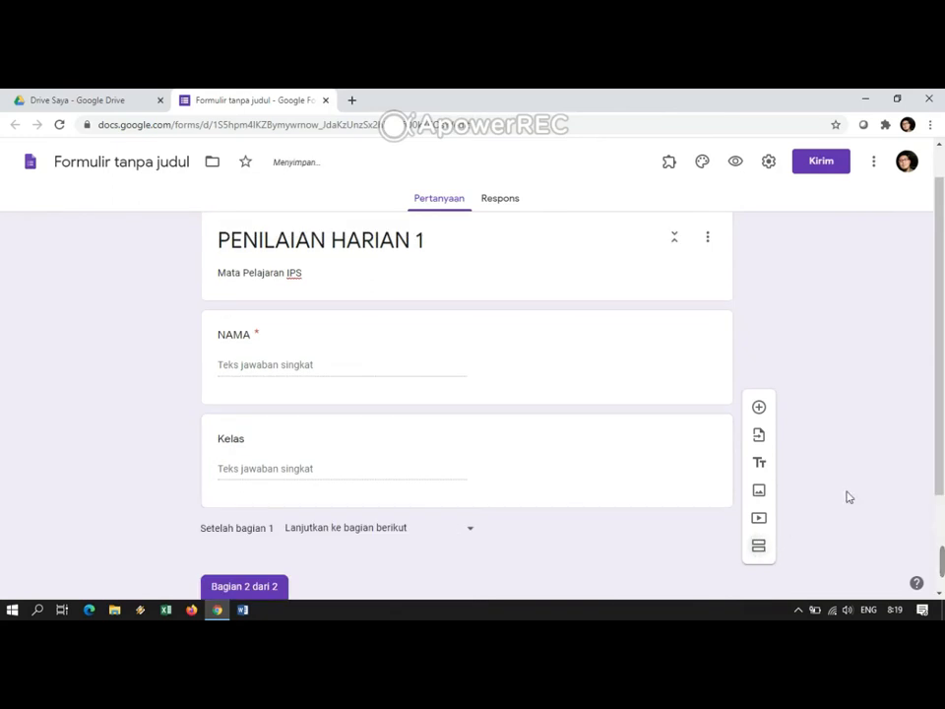
{"action": "scroll", "coordinate": [523, 468], "scroll_direction": "down", "scroll_amount": 1}
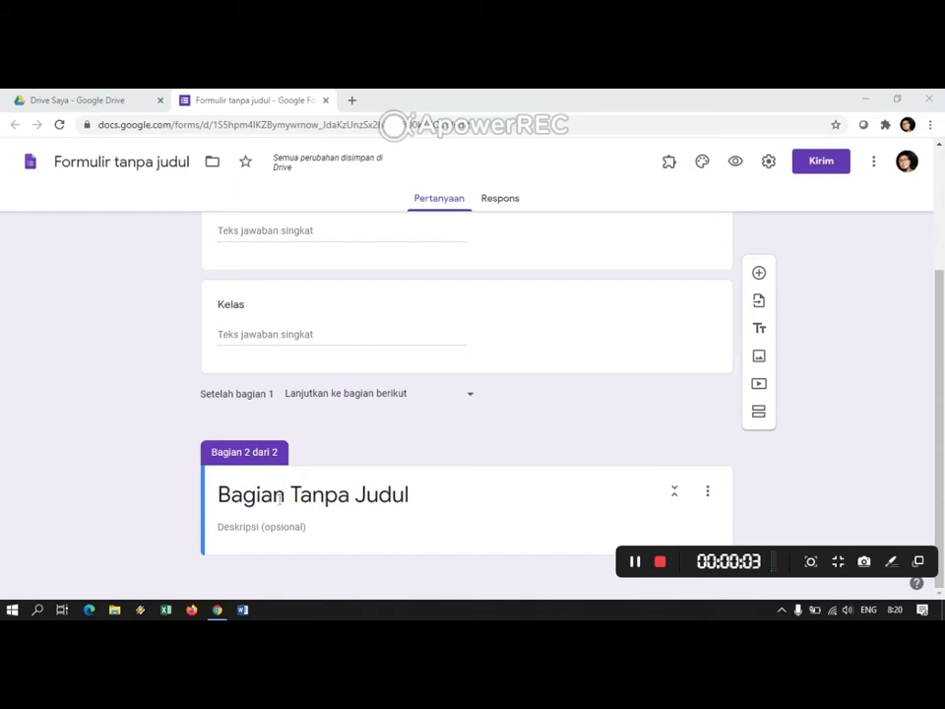
{"action": "left_click", "coordinate": [295, 498]}
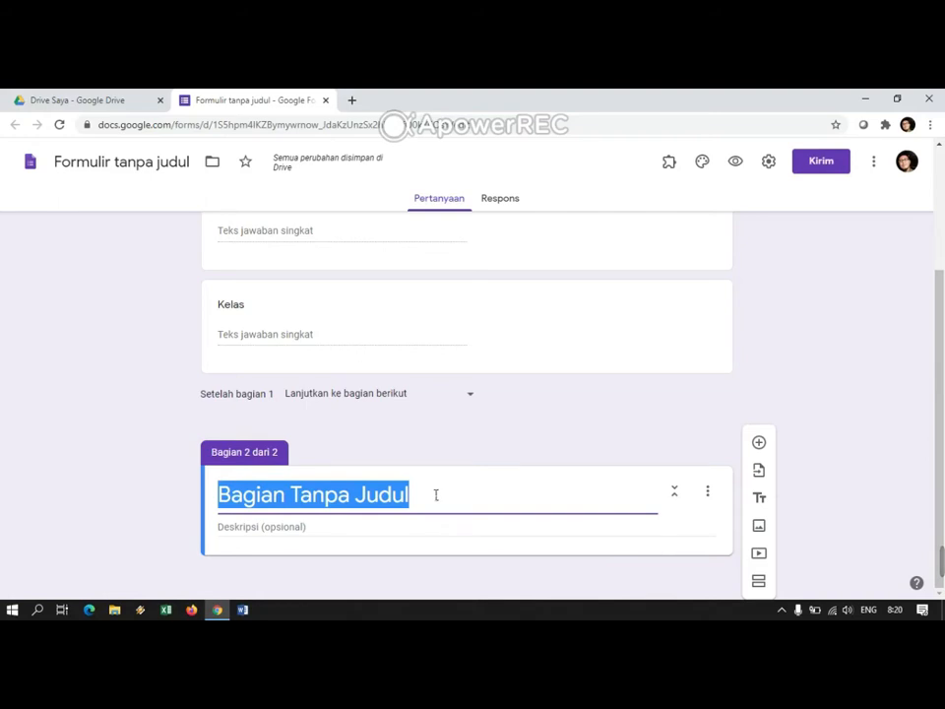
{"action": "type", "text": "SO"}
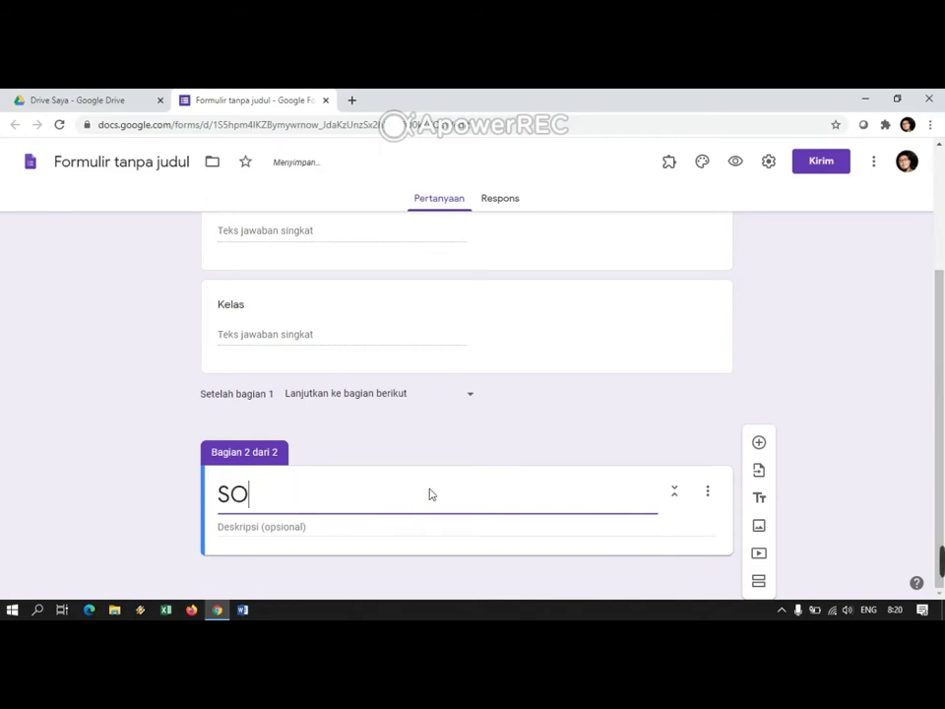
{"action": "type", "text": "AL PILIH"}
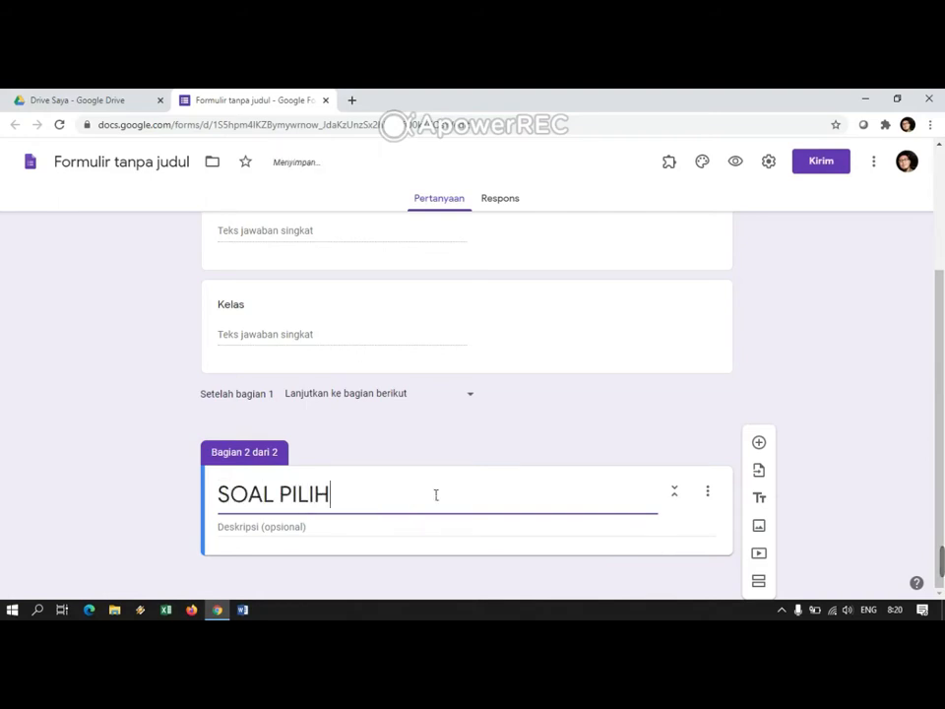
{"action": "type", "text": "AN GANDA"}
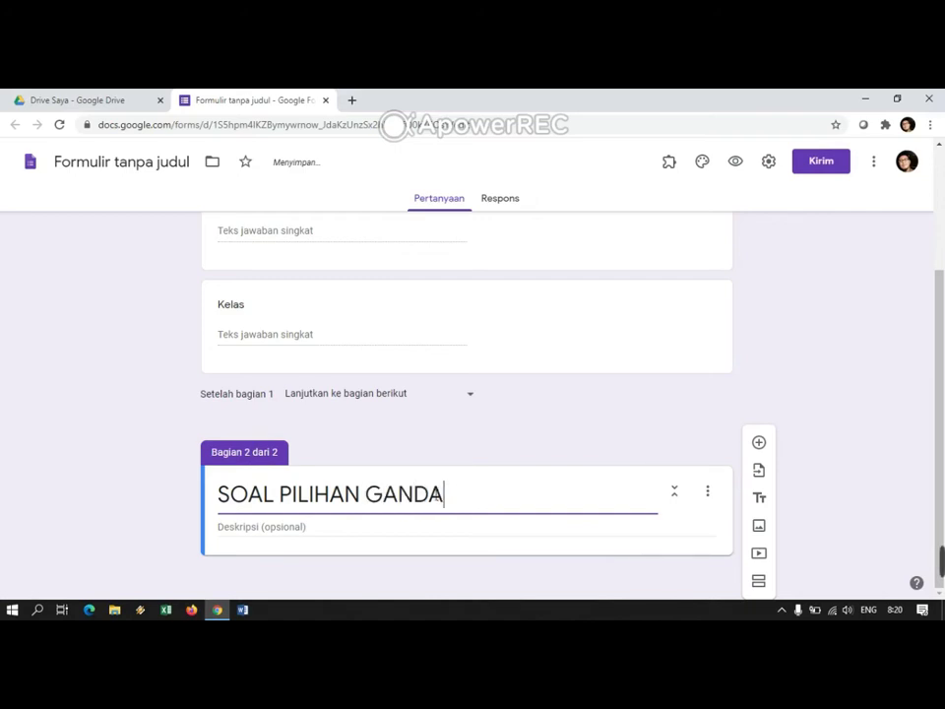
Step: Enter "Pilihlah salah satu jawaban yang paling benar !" as the description of the SOAL PILIHAN GANDA section
{"action": "left_click", "coordinate": [304, 532]}
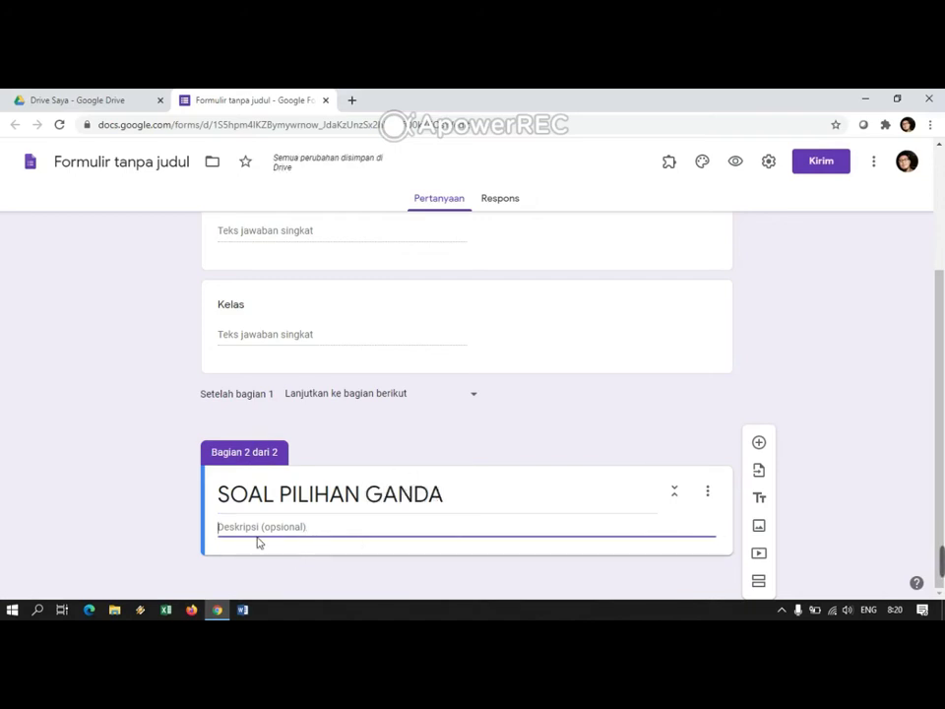
{"action": "type", "text": "Pilihlah sala"}
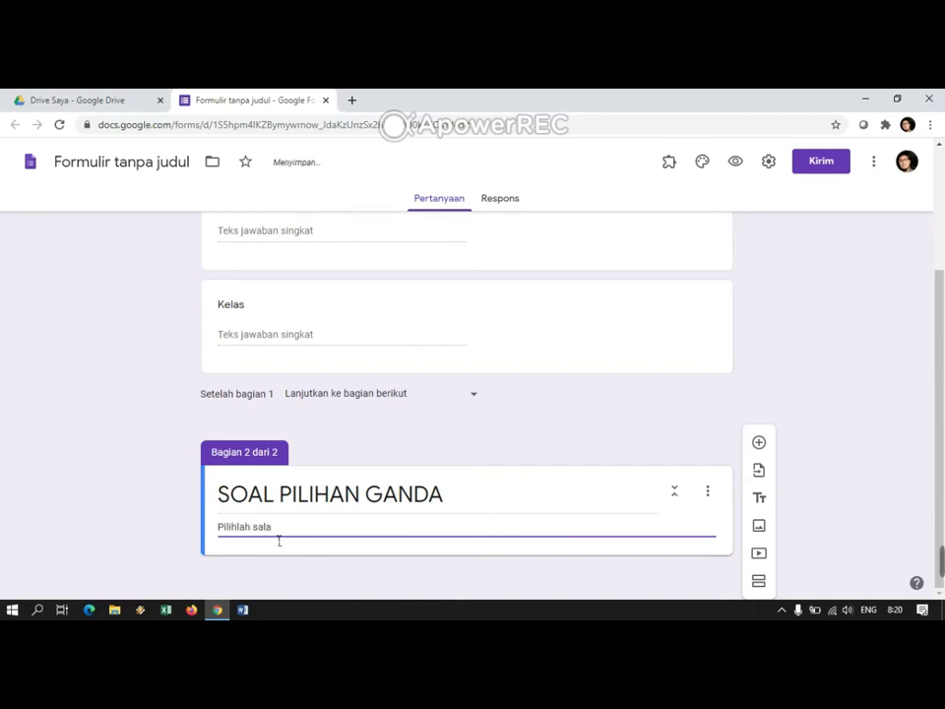
{"action": "type", "text": "h satu jawaban yang p"}
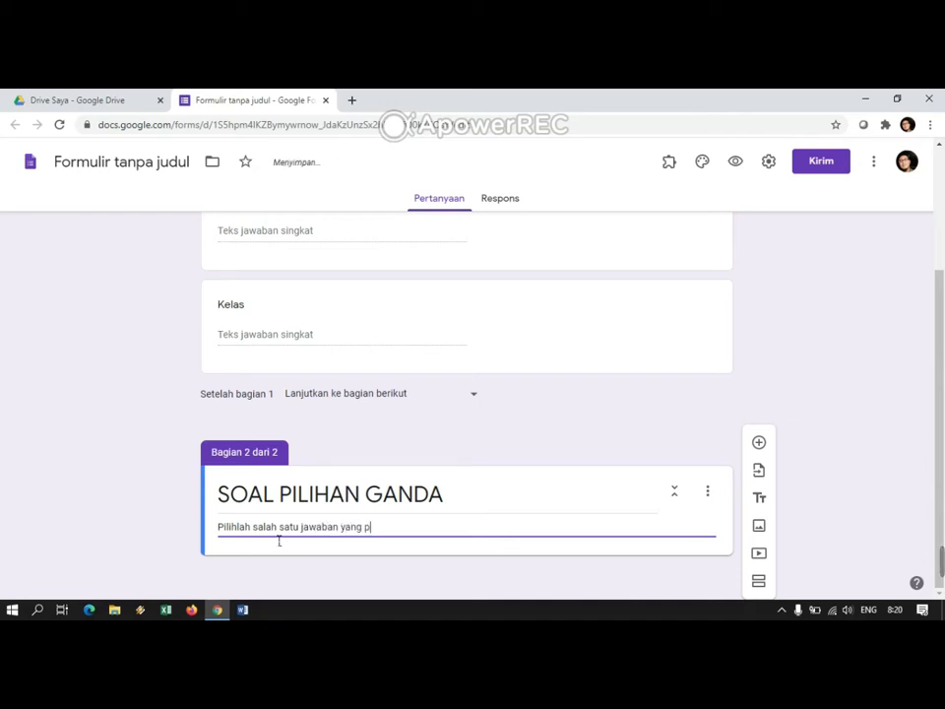
{"action": "type", "text": "aling benar !"}
Step: Add an empty multiple-choice question to the SOAL PILIHAN GANDA section
{"action": "left_click", "coordinate": [760, 444]}
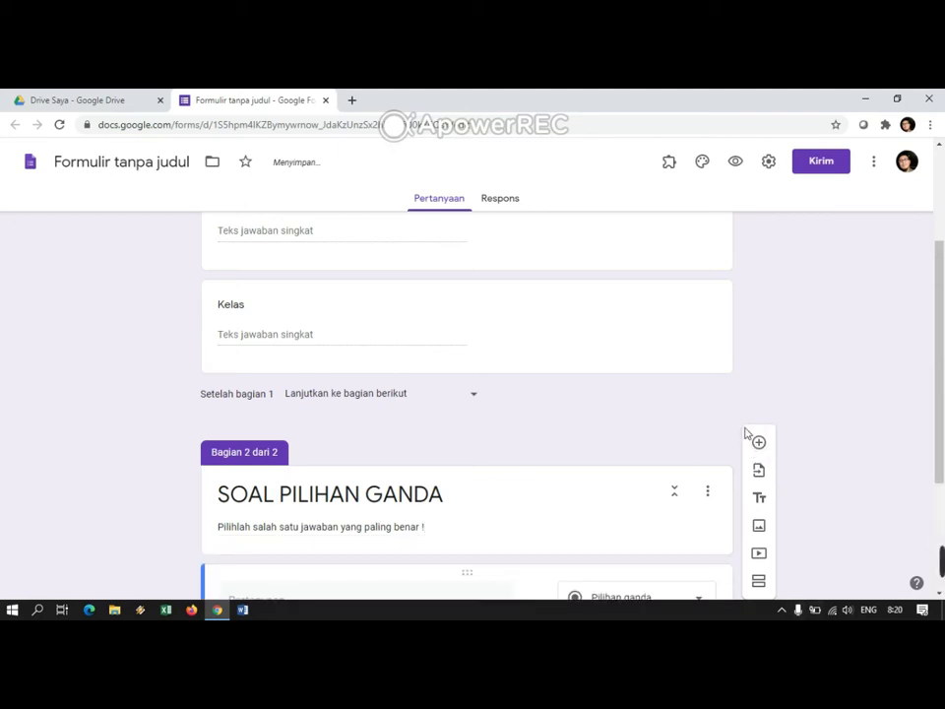
{"action": "scroll", "coordinate": [799, 392], "scroll_direction": "down", "scroll_amount": 3}
{"action": "scroll", "coordinate": [807, 382], "scroll_direction": "up", "scroll_amount": 1}
{"action": "scroll", "coordinate": [812, 374], "scroll_direction": "down", "scroll_amount": 1}
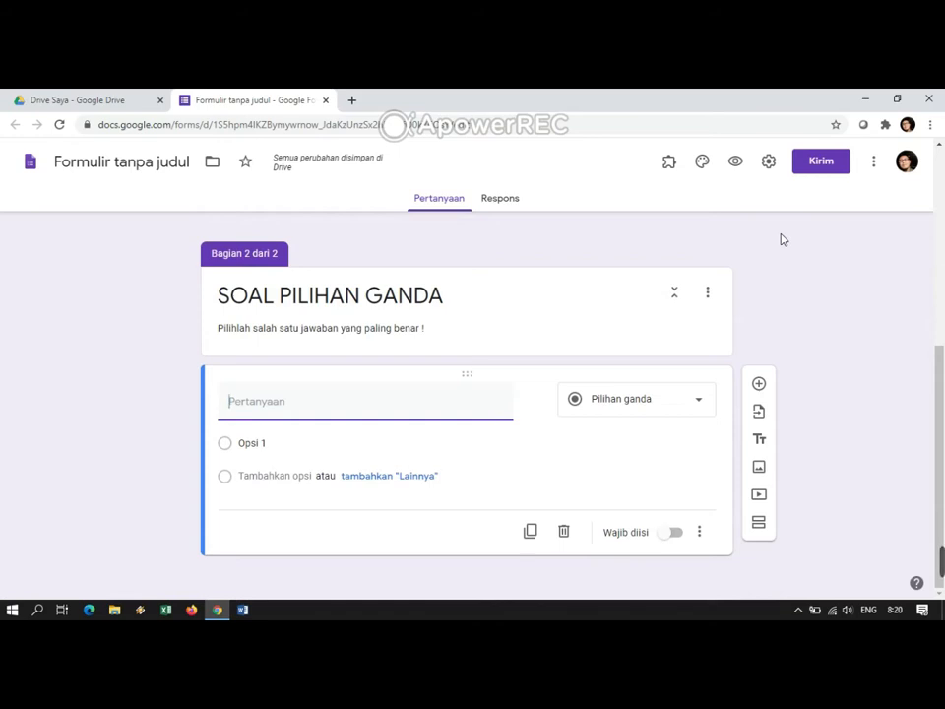
Step: Make the form a quiz, stop respondents from seeing Pertanyaan tak terjawab and Jawaban yang benar, and save the settings
{"action": "left_click", "coordinate": [771, 163]}
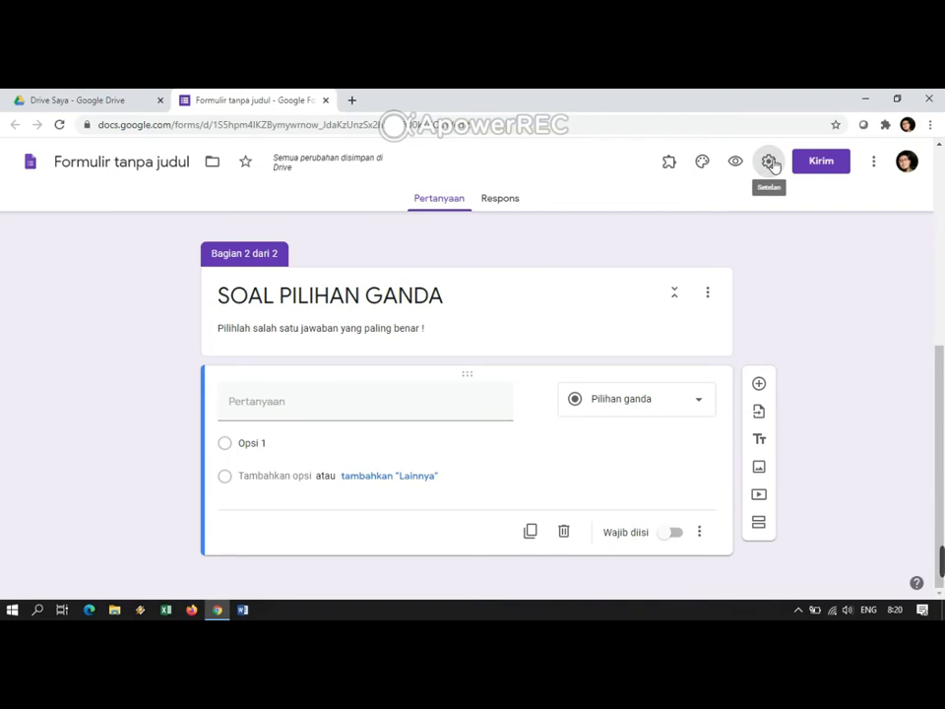
{"action": "left_click", "coordinate": [769, 162]}
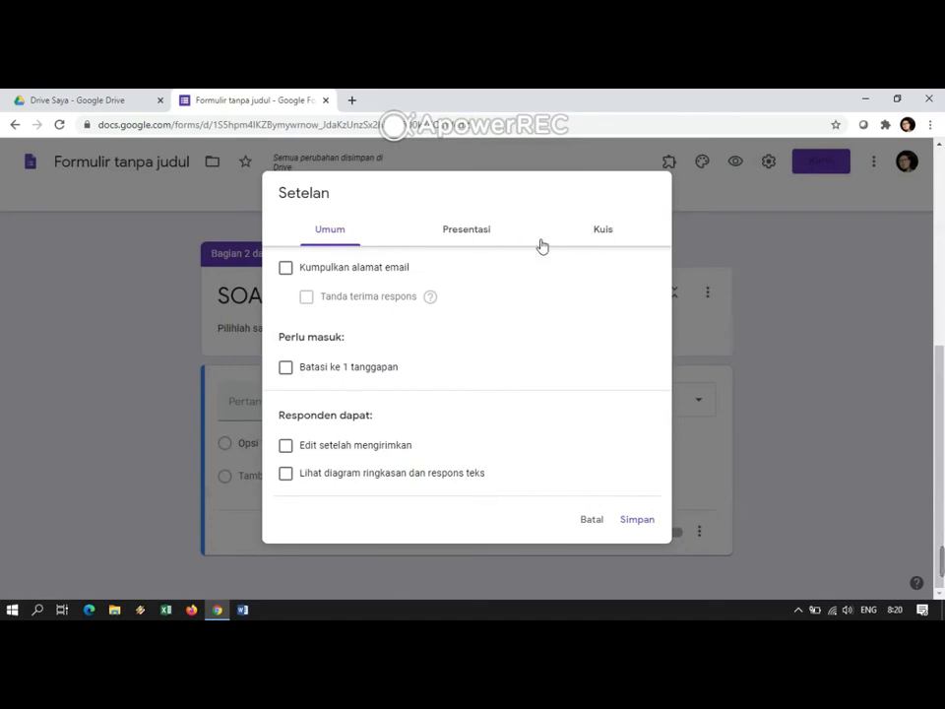
{"action": "left_click", "coordinate": [605, 231]}
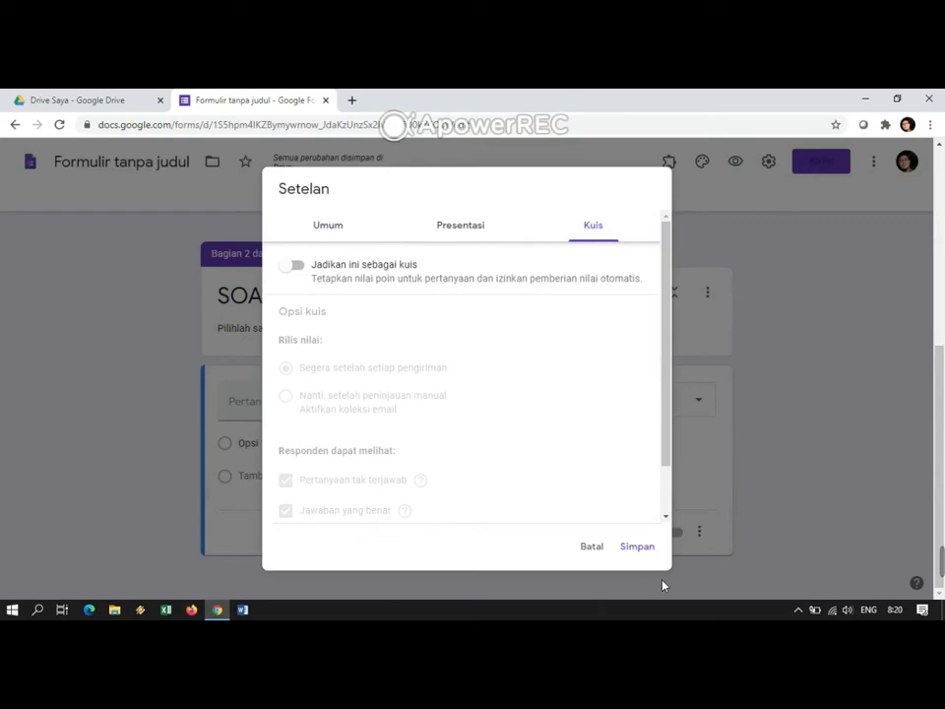
{"action": "left_click", "coordinate": [302, 272]}
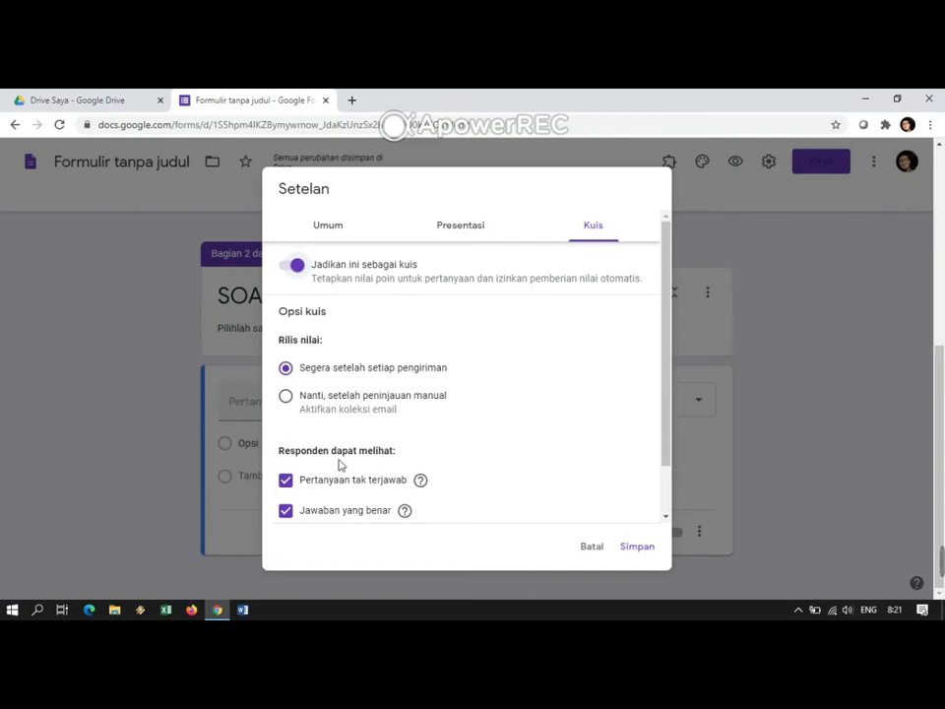
{"action": "left_click", "coordinate": [294, 482]}
{"action": "left_click", "coordinate": [296, 513]}
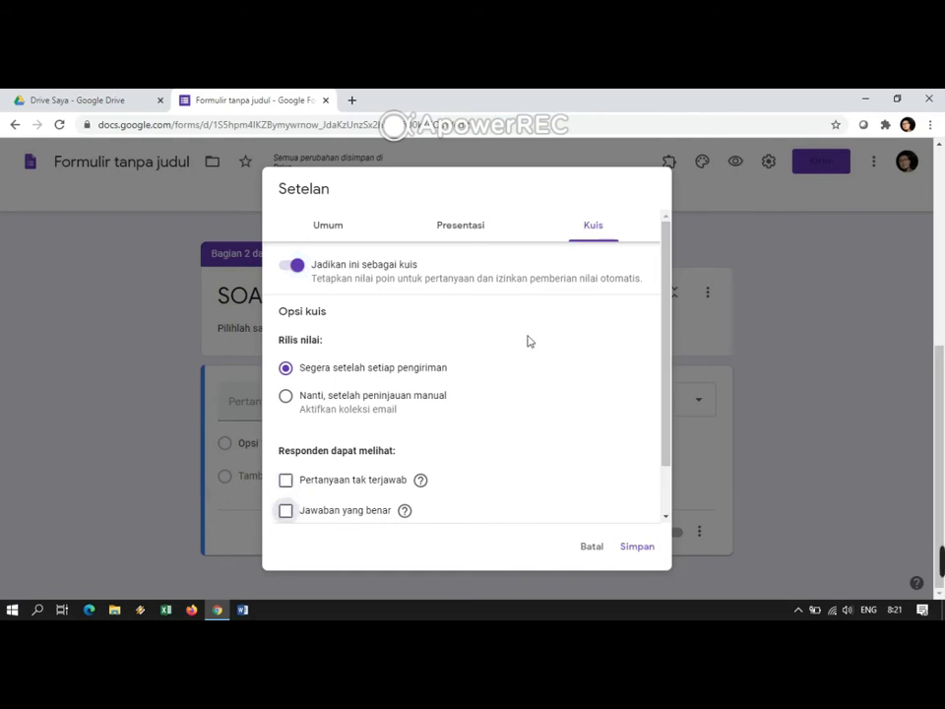
{"action": "left_click", "coordinate": [638, 556]}
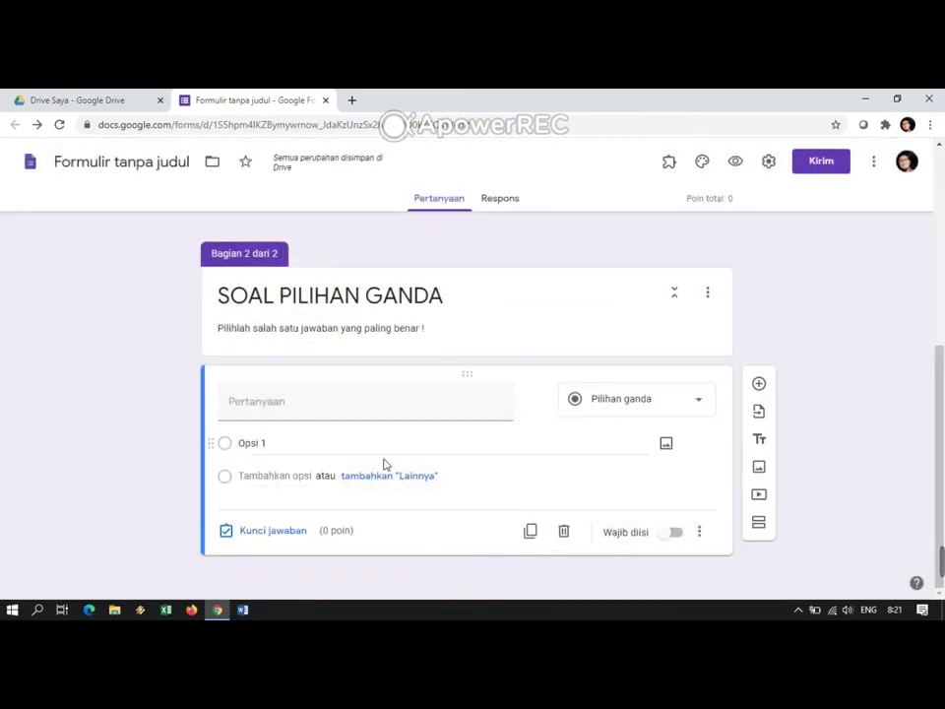
Step: Enter the question "peninggalan sejarah pada zaman paleolitikum adalah ...." in the empty question and keep its type as Pilihan ganda
{"action": "left_click", "coordinate": [322, 418]}
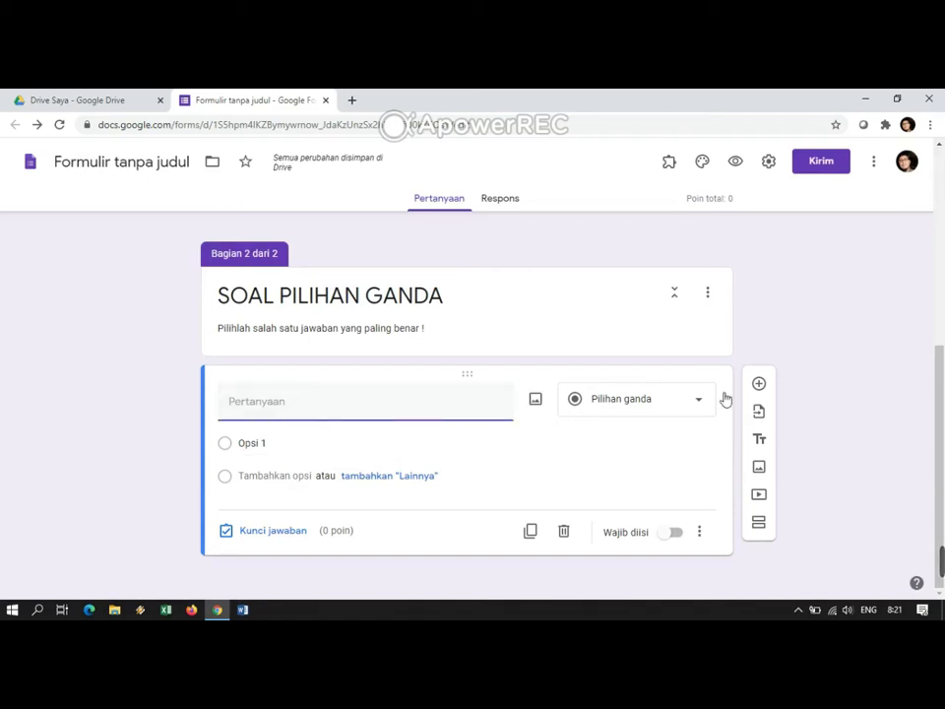
{"action": "type", "text": "peninggalan sejarah pada zaman"}
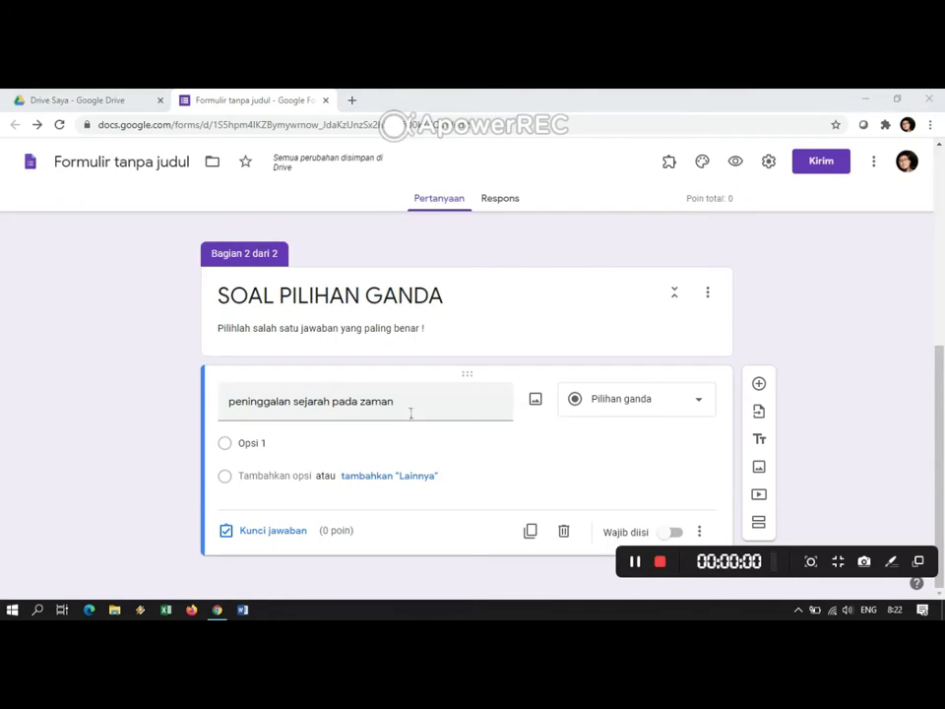
{"action": "type", "text": " paleo"}
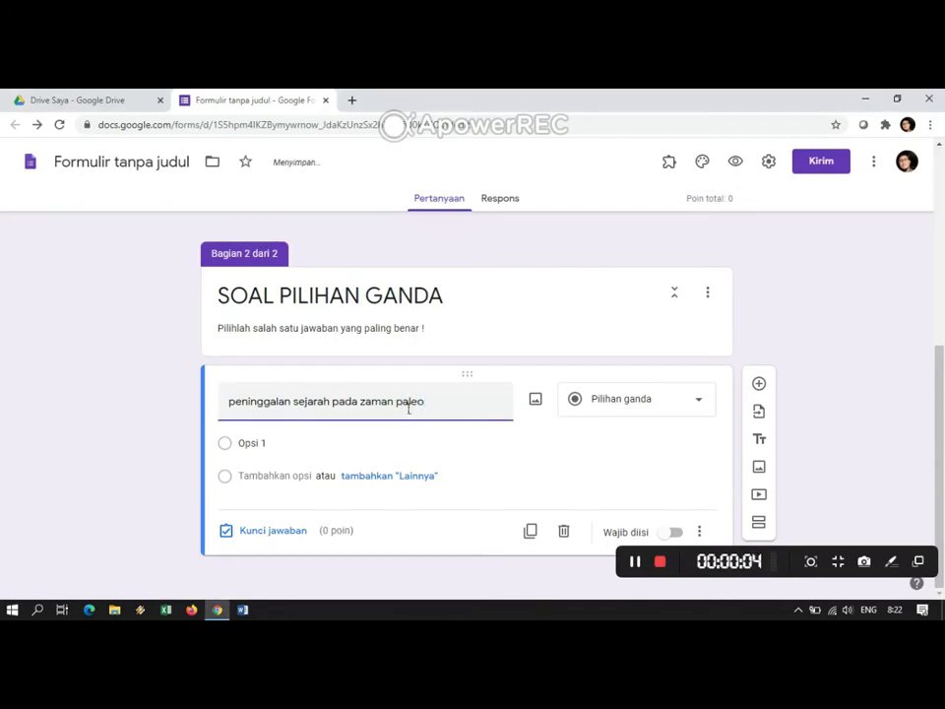
{"action": "type", "text": "liti"}
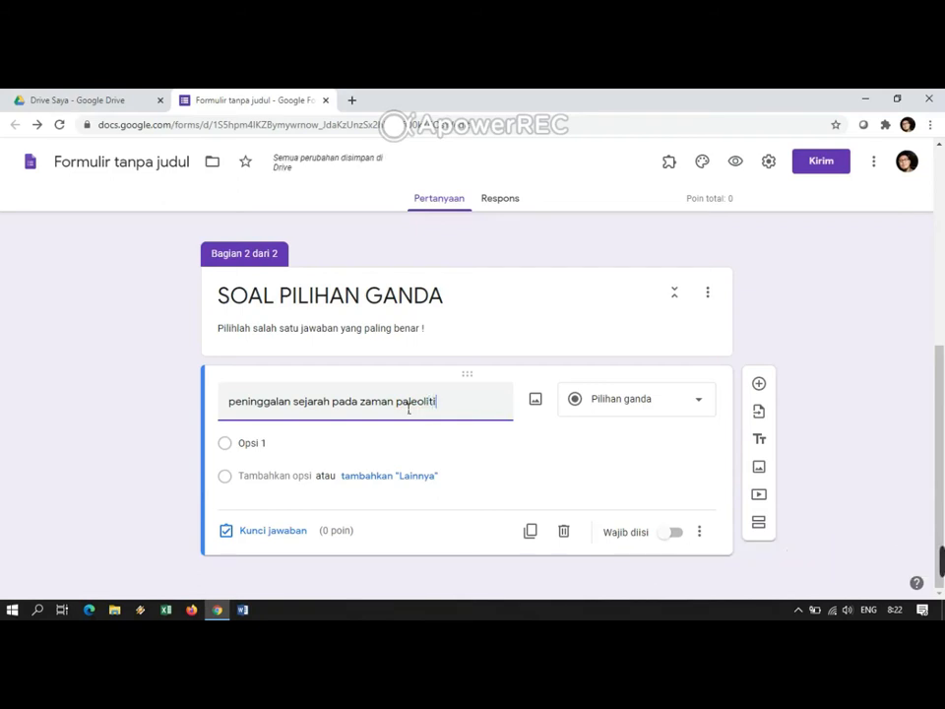
{"action": "type", "text": "kum adalah ...."}
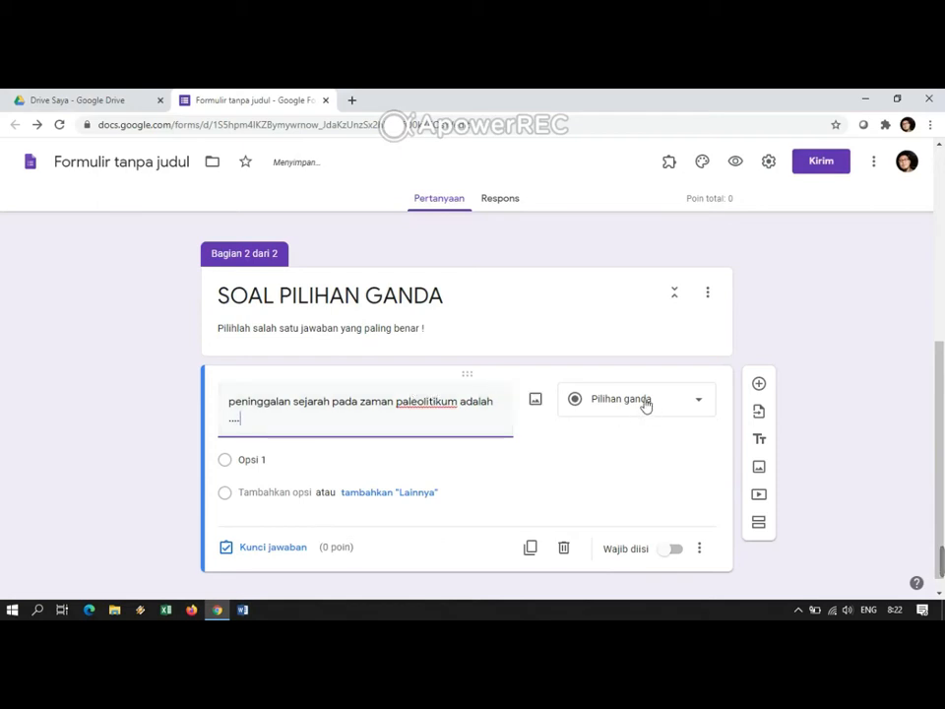
{"action": "left_click", "coordinate": [689, 402]}
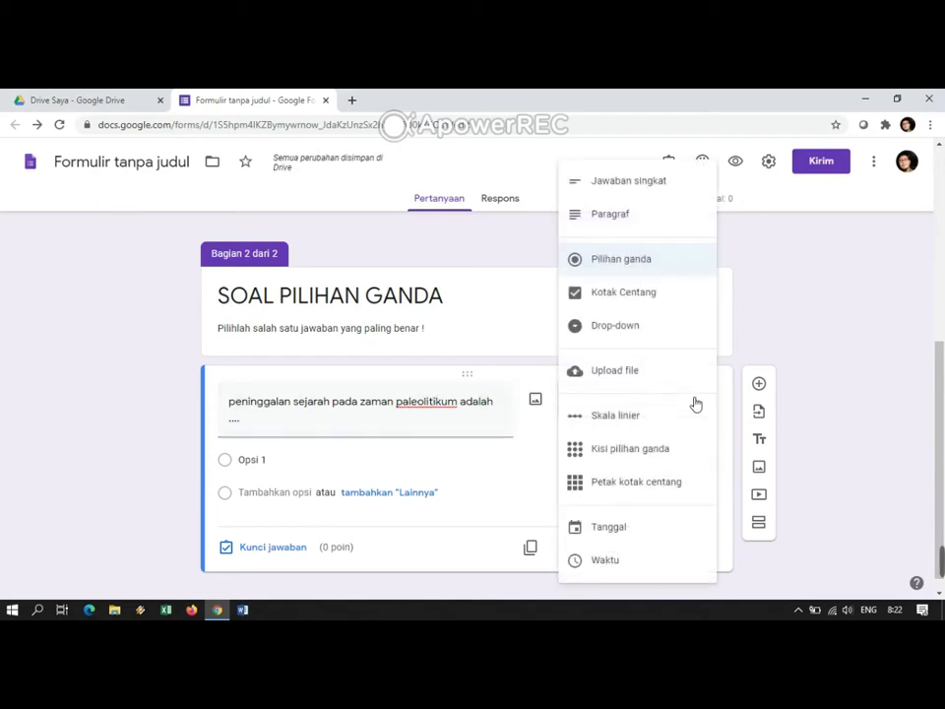
{"action": "left_click", "coordinate": [638, 262]}
Step: Set the question's first answer option to "a. kapak perimbas"
{"action": "left_click", "coordinate": [259, 463]}
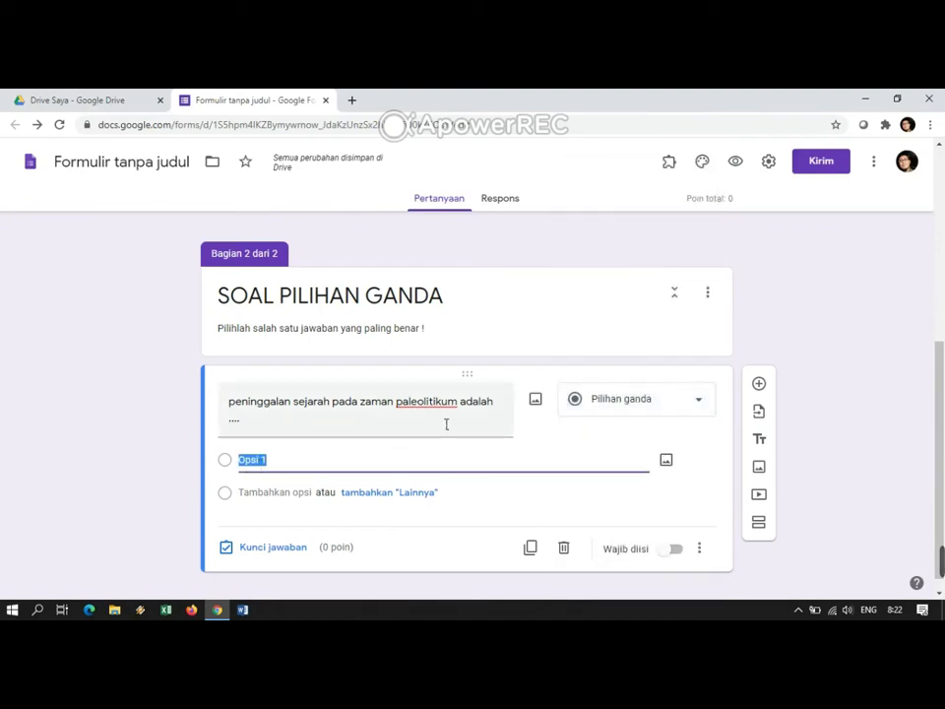
{"action": "type", "text": "kapak"}
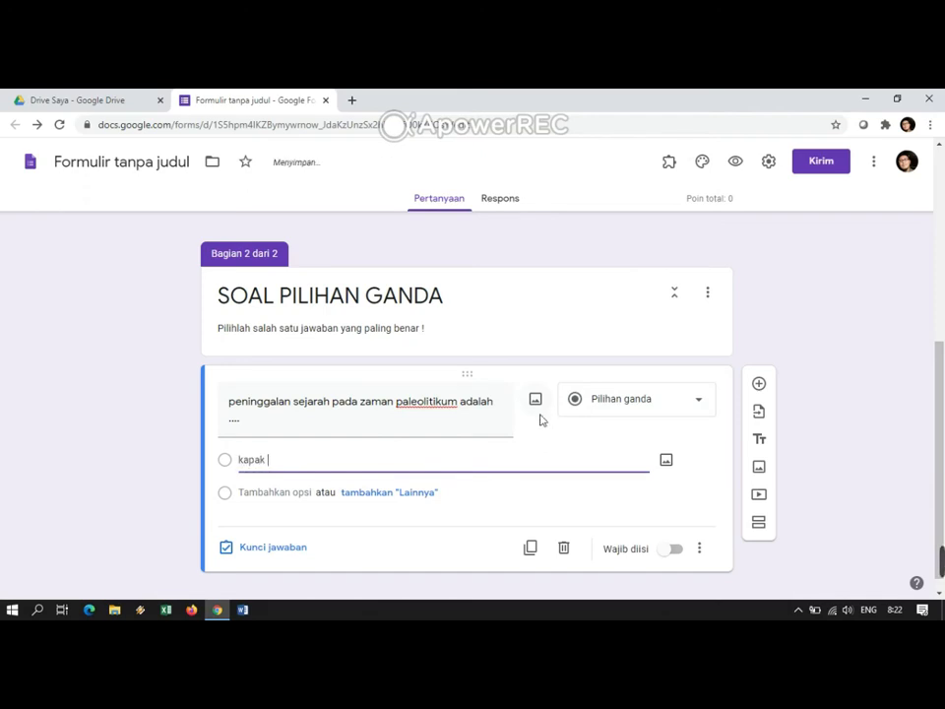
{"action": "type", "text": " gem"}
{"action": "key", "text": "BackSpace"}
{"action": "type", "text": "rimbas"}
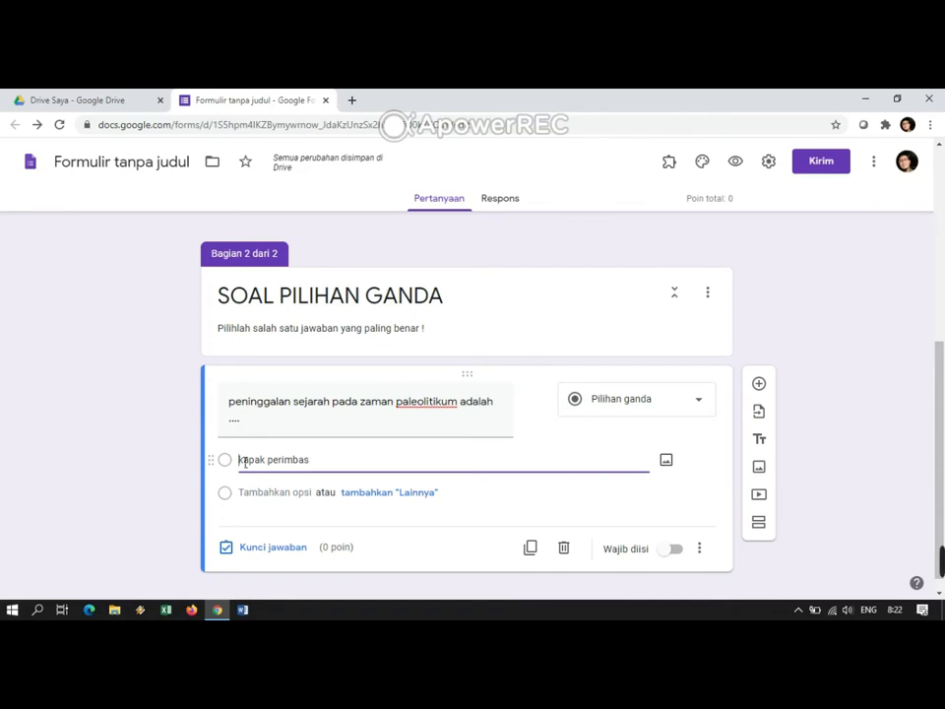
{"action": "type", "text": "a."}
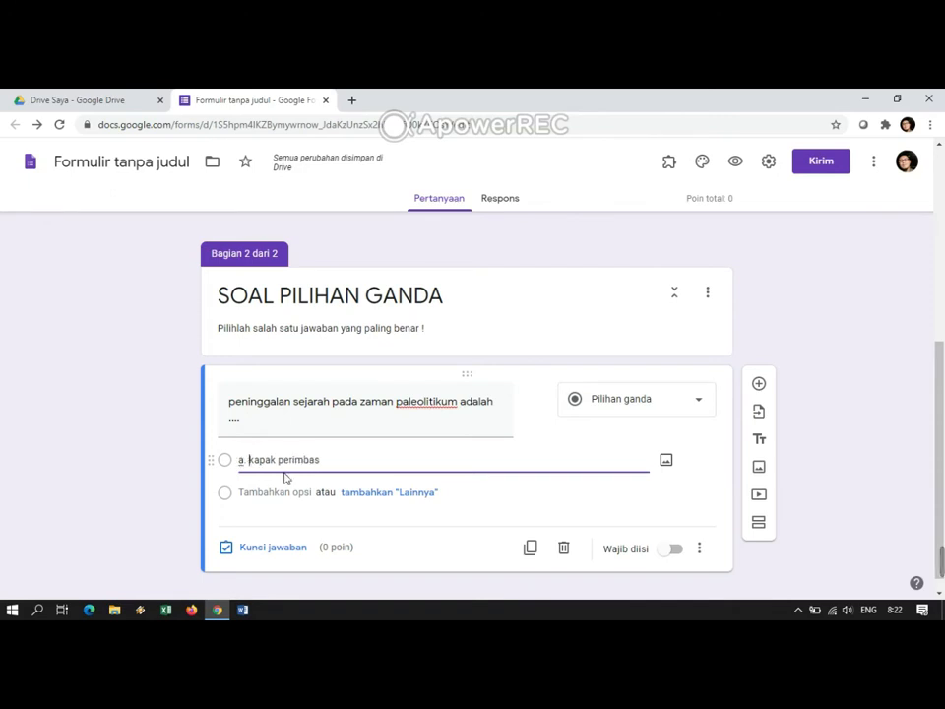
Step: Add the answer options "b. kapak persegi", "c. kapak lonjong" and "d. kapak corong" to the paleolitikum question
{"action": "left_click", "coordinate": [246, 495]}
{"action": "type", "text": "b. kap"}
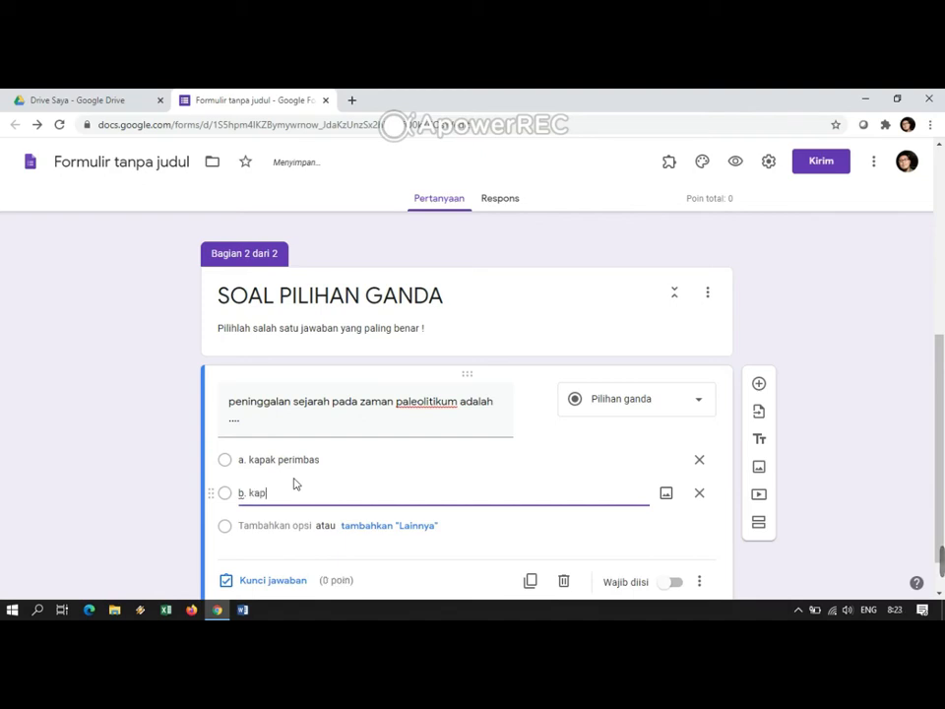
{"action": "type", "text": "ak persegi"}
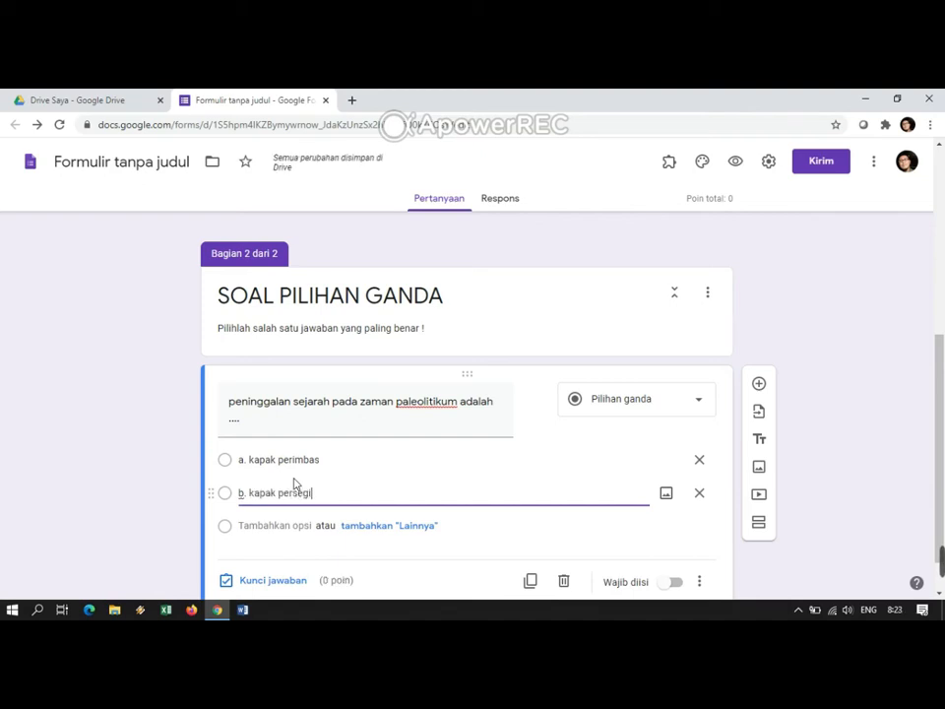
{"action": "left_click", "coordinate": [264, 525]}
{"action": "type", "text": "c. kapa"}
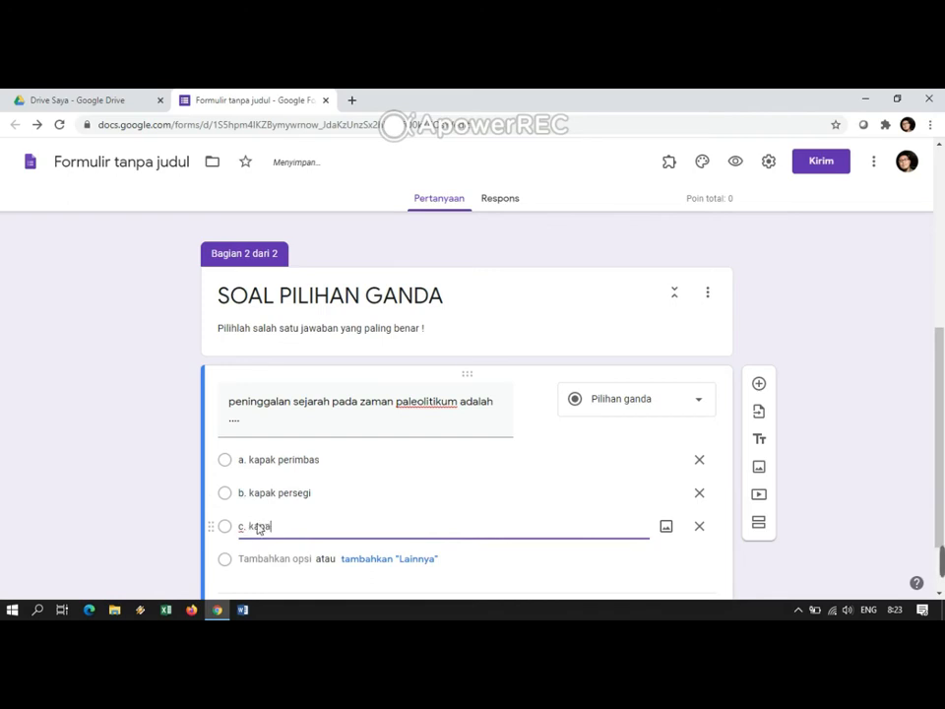
{"action": "type", "text": "k lonjong"}
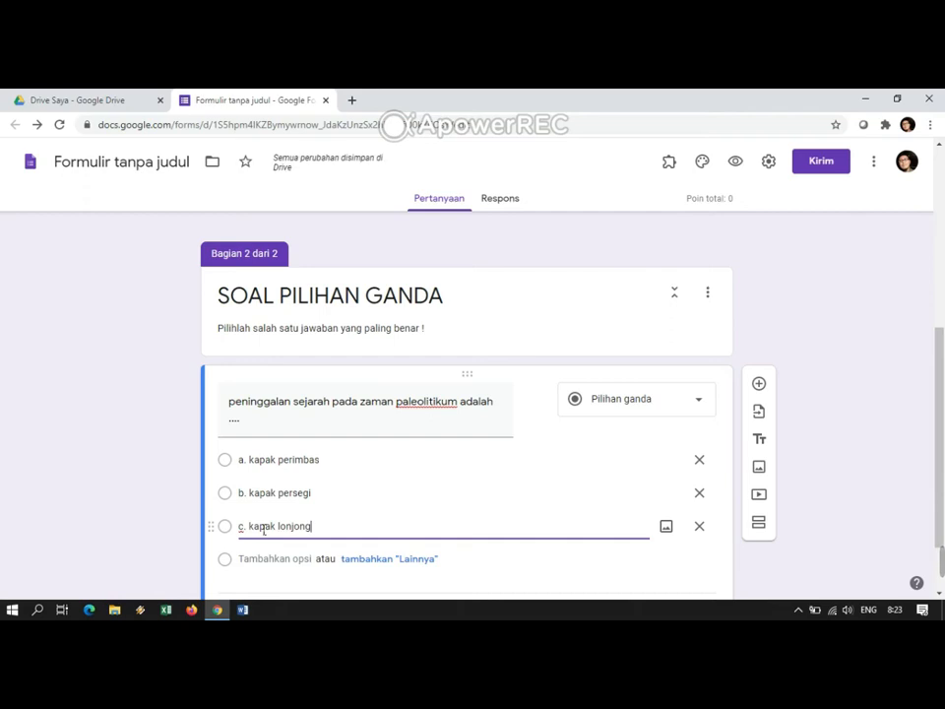
{"action": "left_click", "coordinate": [247, 559]}
{"action": "type", "text": "d. kapa"}
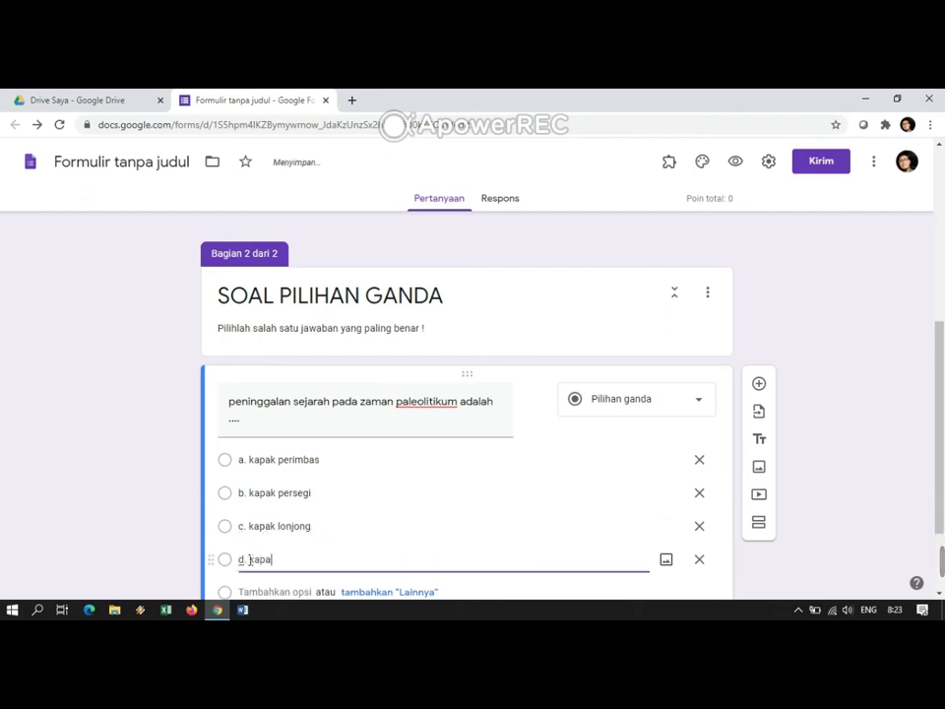
{"action": "type", "text": "k corong"}
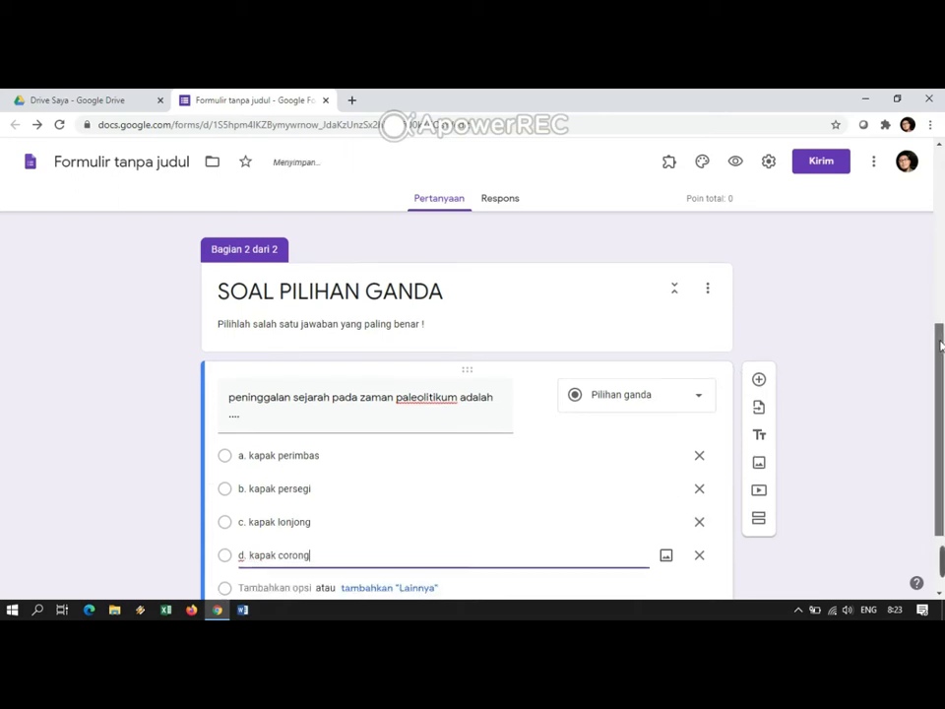
Step: Set "a. kapak perimbas" as the answer key worth 1 point, and add an empty question below
{"action": "scroll", "coordinate": [520, 454], "scroll_direction": "down", "scroll_amount": 2}
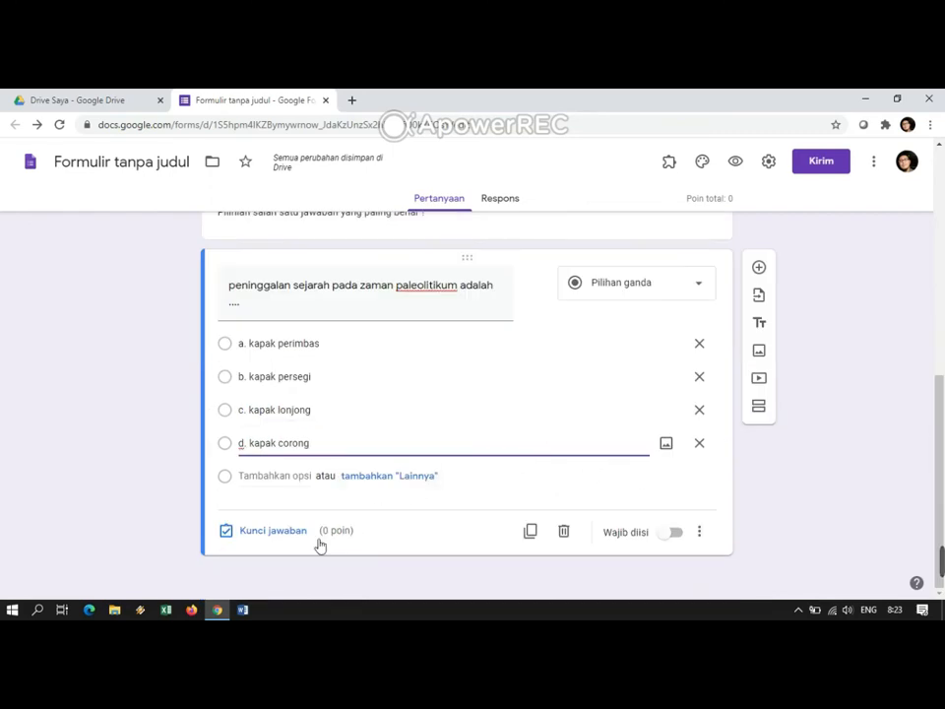
{"action": "left_click", "coordinate": [258, 532]}
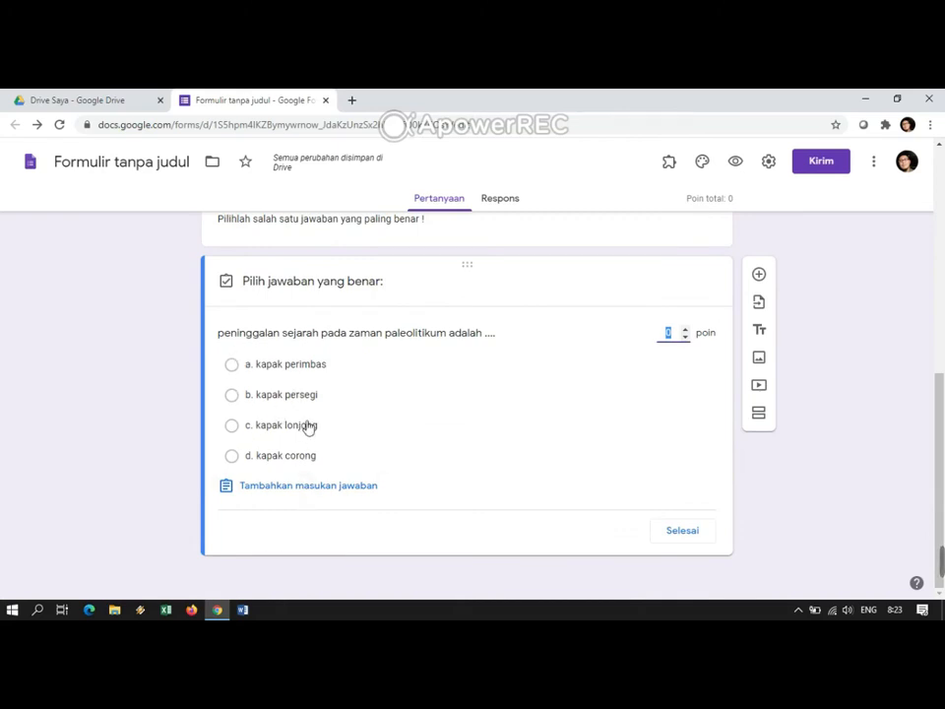
{"action": "left_click", "coordinate": [288, 371]}
{"action": "left_click", "coordinate": [288, 371]}
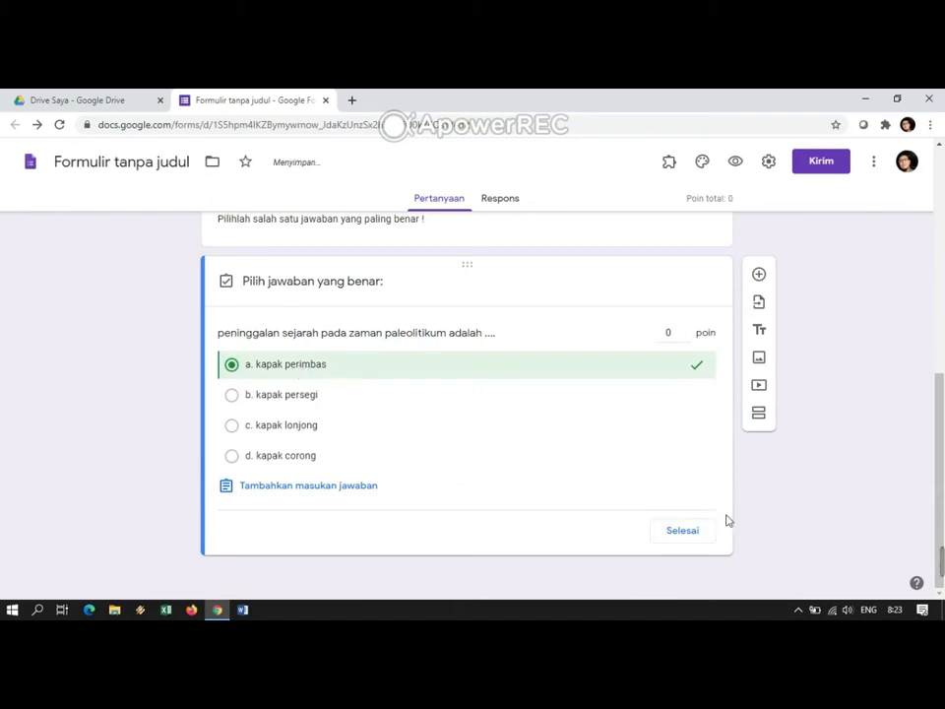
{"action": "left_click", "coordinate": [685, 330]}
{"action": "left_click", "coordinate": [685, 337]}
{"action": "left_click", "coordinate": [685, 330]}
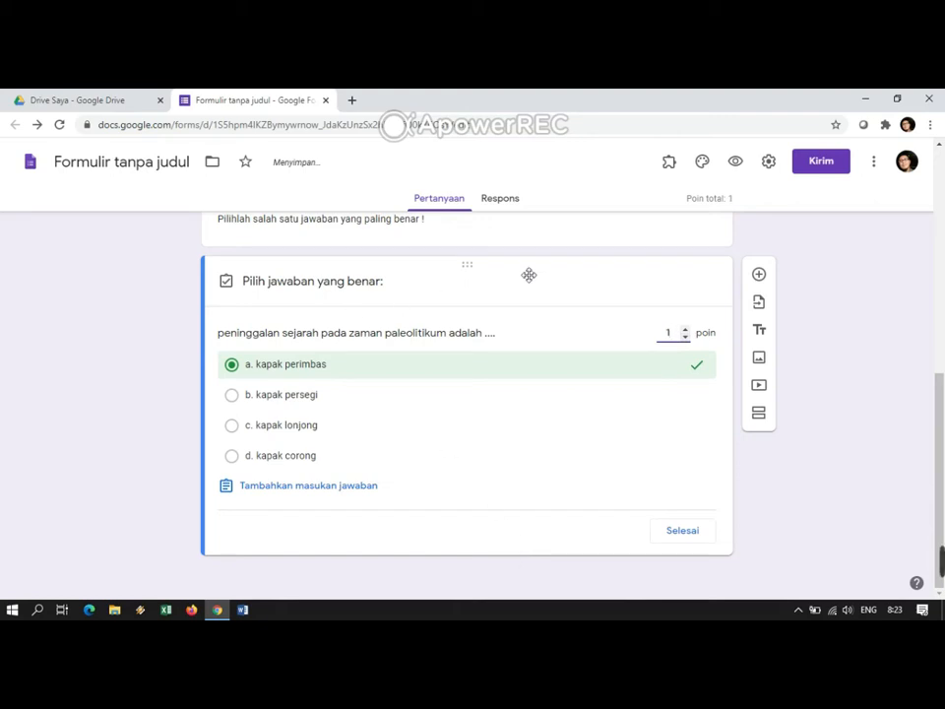
{"action": "left_click", "coordinate": [682, 532]}
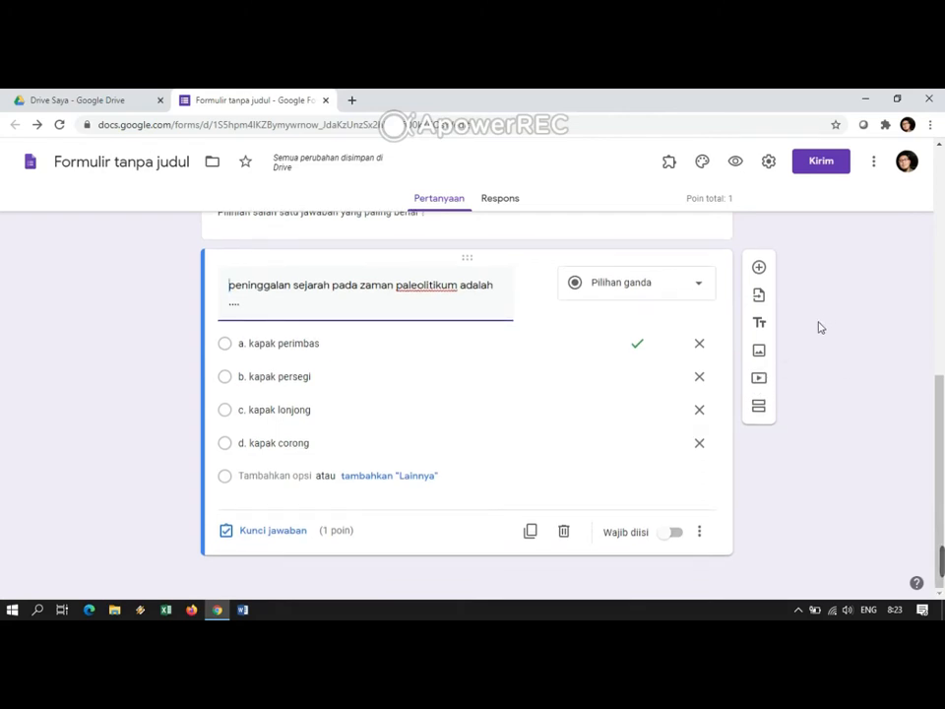
{"action": "left_click", "coordinate": [764, 274]}
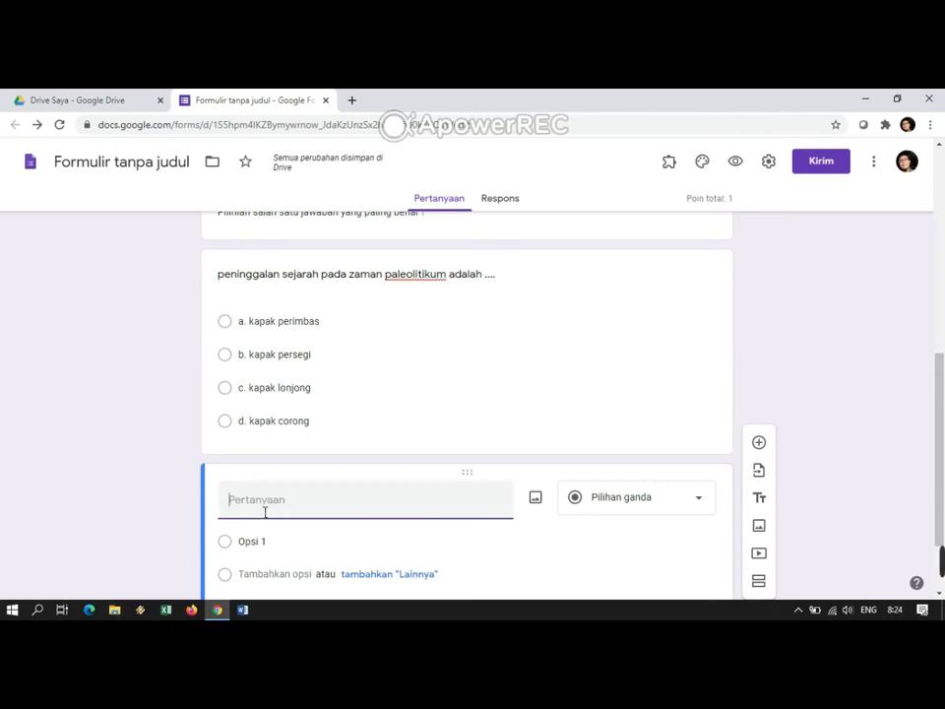
Step: Switch to File Explorer, open PENILAIAN HARIAN KEHIDUPAN PADA MASA PRAAKSARA.docx from DATA on Local Disk (D:) in Word, and look through its questions
{"action": "left_click", "coordinate": [114, 612]}
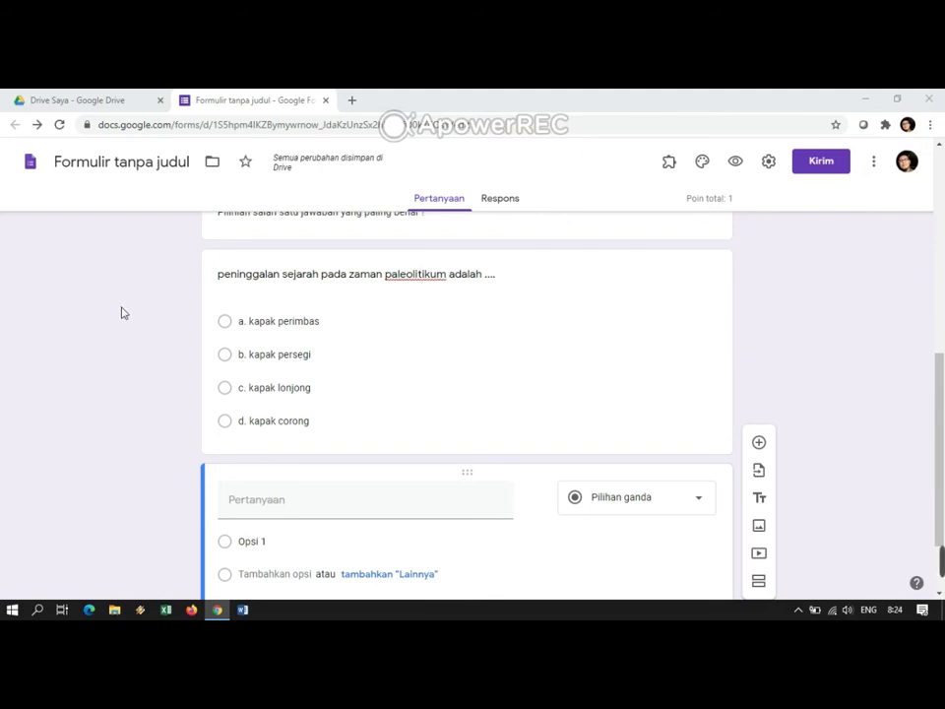
{"action": "left_click", "coordinate": [114, 611]}
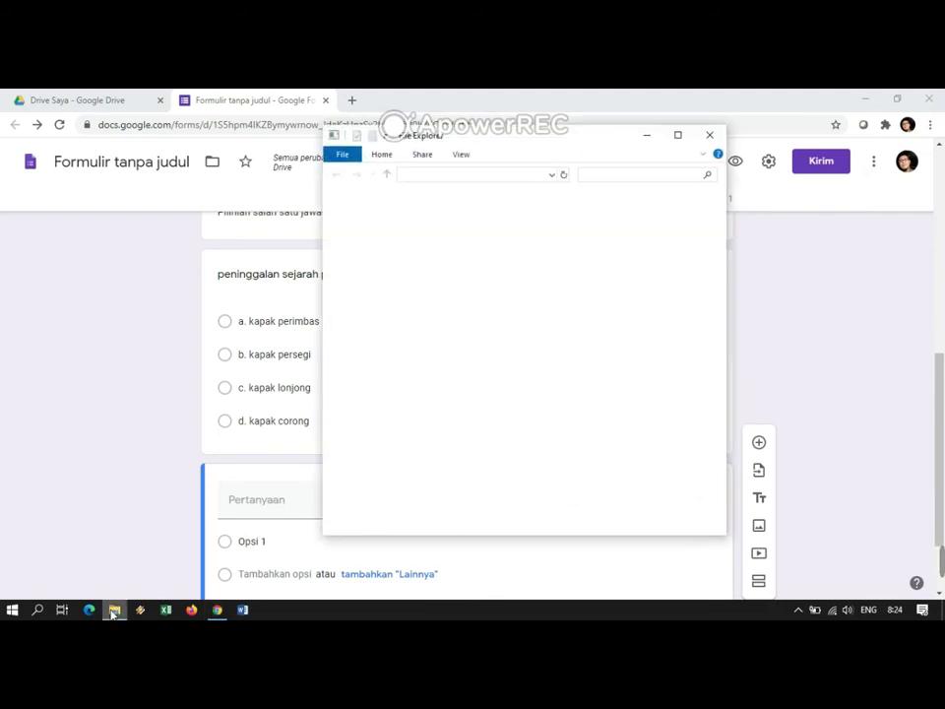
{"action": "left_click", "coordinate": [677, 135]}
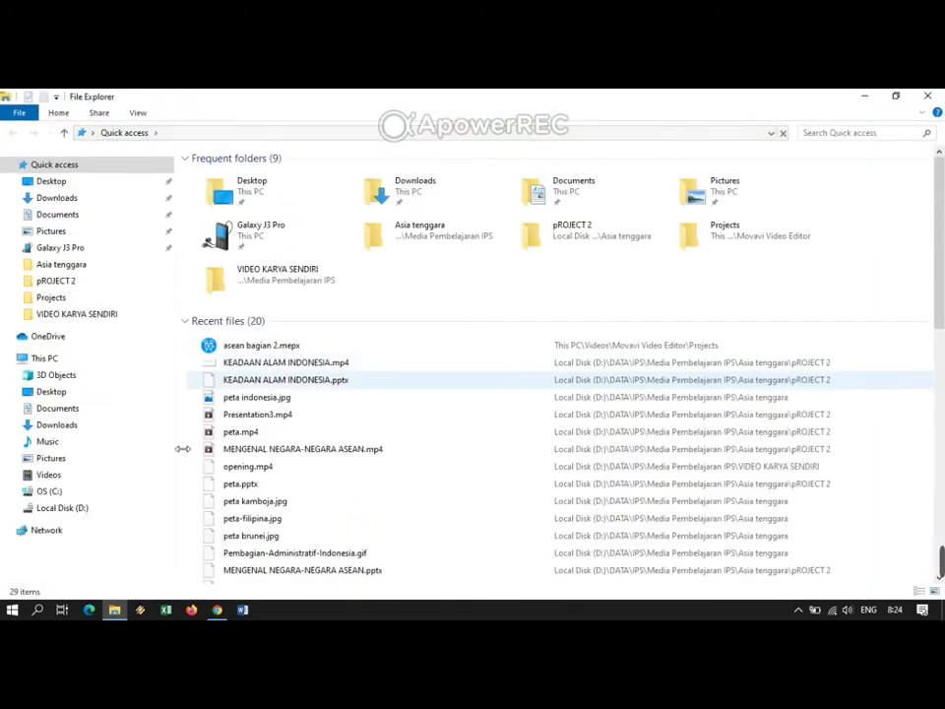
{"action": "left_click", "coordinate": [86, 508]}
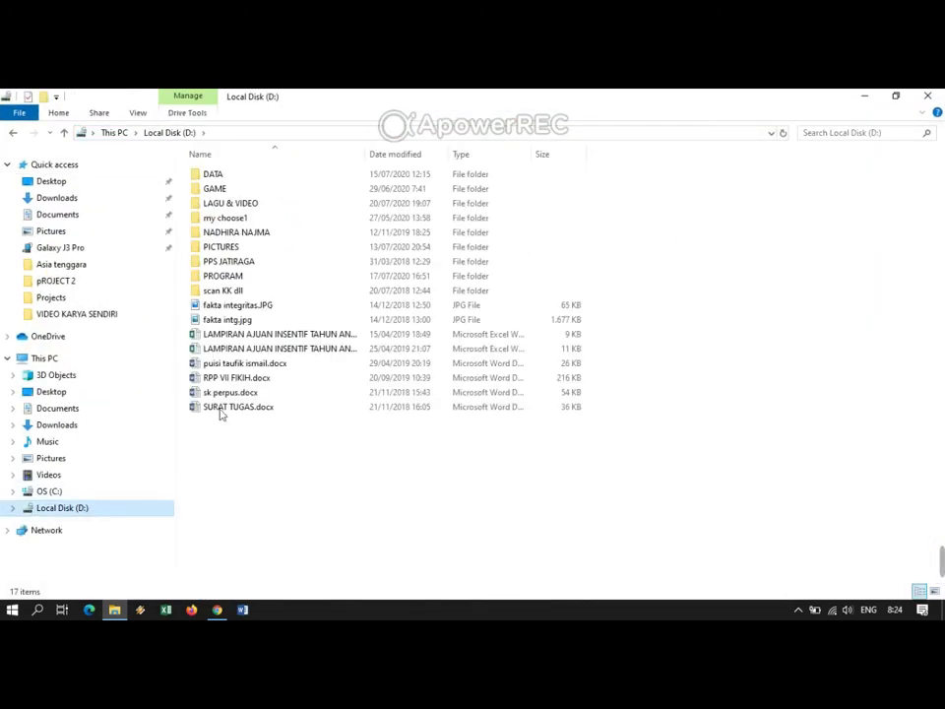
{"action": "double_click", "coordinate": [238, 176]}
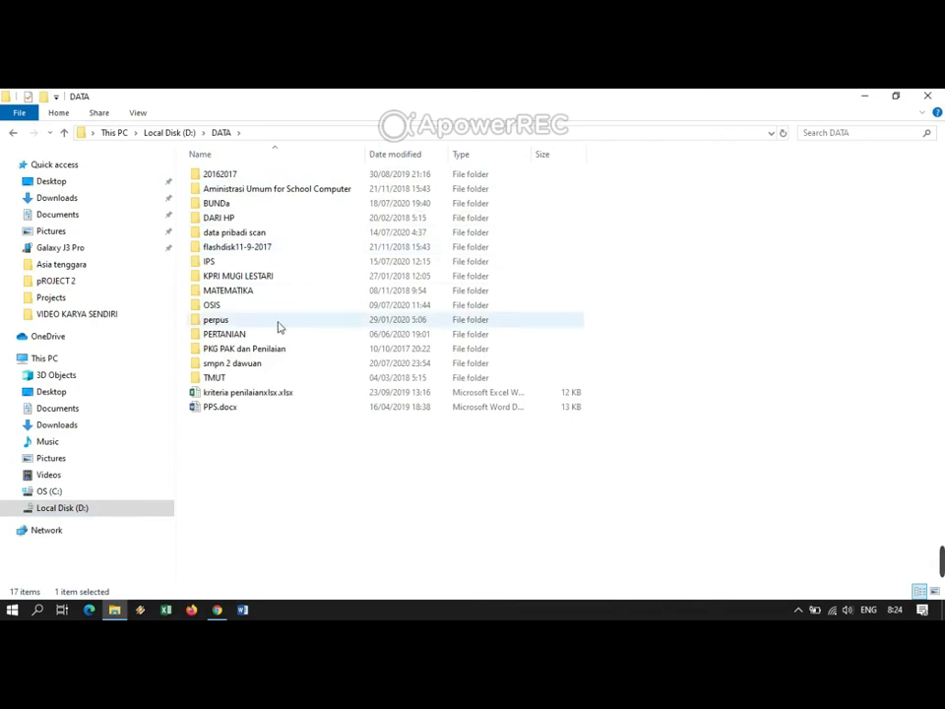
{"action": "left_click", "coordinate": [249, 521]}
{"action": "double_click", "coordinate": [219, 261]}
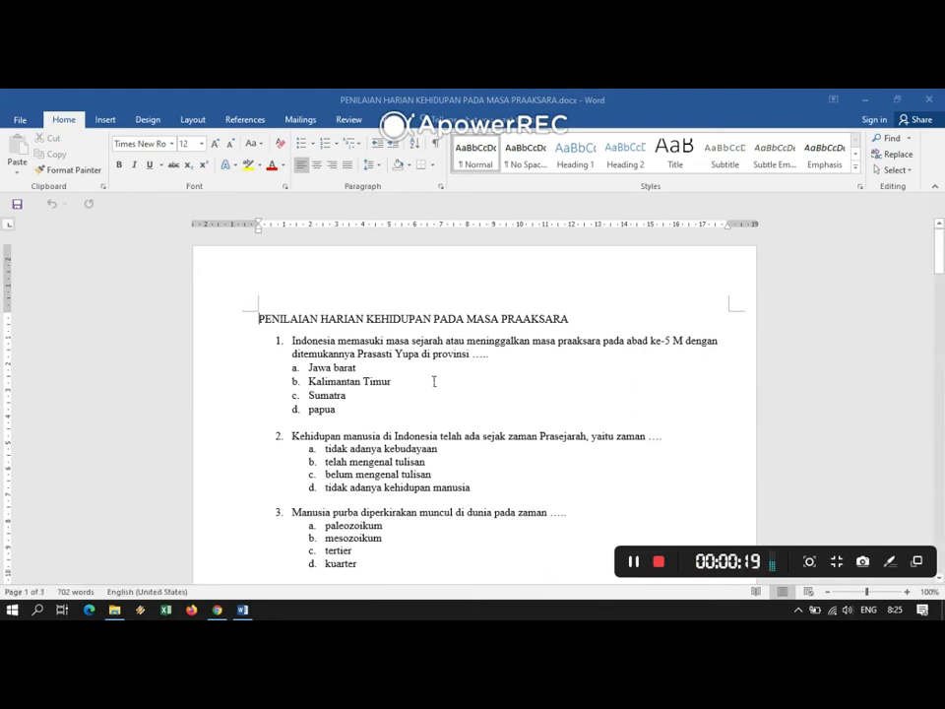
{"action": "scroll", "coordinate": [433, 385], "scroll_direction": "down", "scroll_amount": 2}
{"action": "scroll", "coordinate": [438, 394], "scroll_direction": "down", "scroll_amount": 6}
{"action": "scroll", "coordinate": [446, 405], "scroll_direction": "down", "scroll_amount": 20}
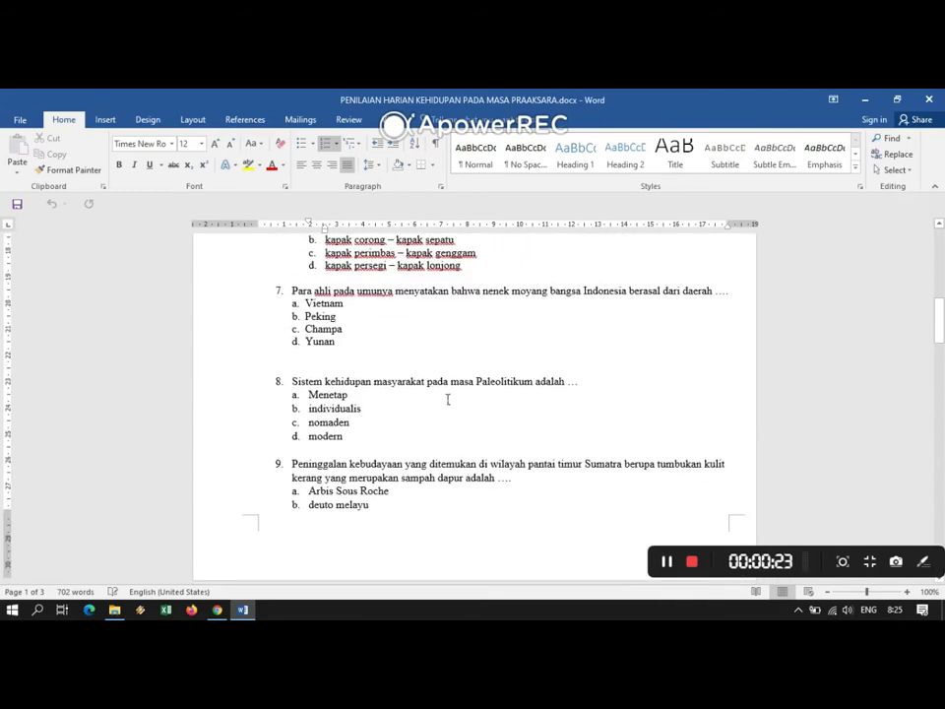
Step: Copy the text of question 4, "Ciri – ciri zaman Mesozoikum antara lain ……", from the question document
{"action": "scroll", "coordinate": [449, 391], "scroll_direction": "down", "scroll_amount": 3}
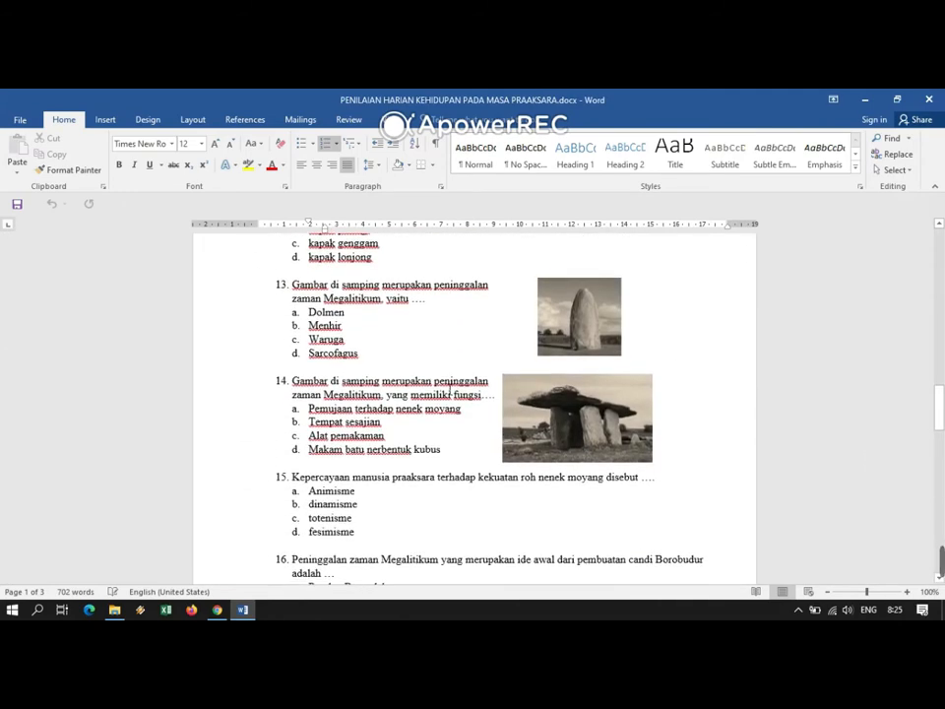
{"action": "scroll", "coordinate": [453, 378], "scroll_direction": "up", "scroll_amount": 10}
{"action": "scroll", "coordinate": [454, 376], "scroll_direction": "up", "scroll_amount": 20}
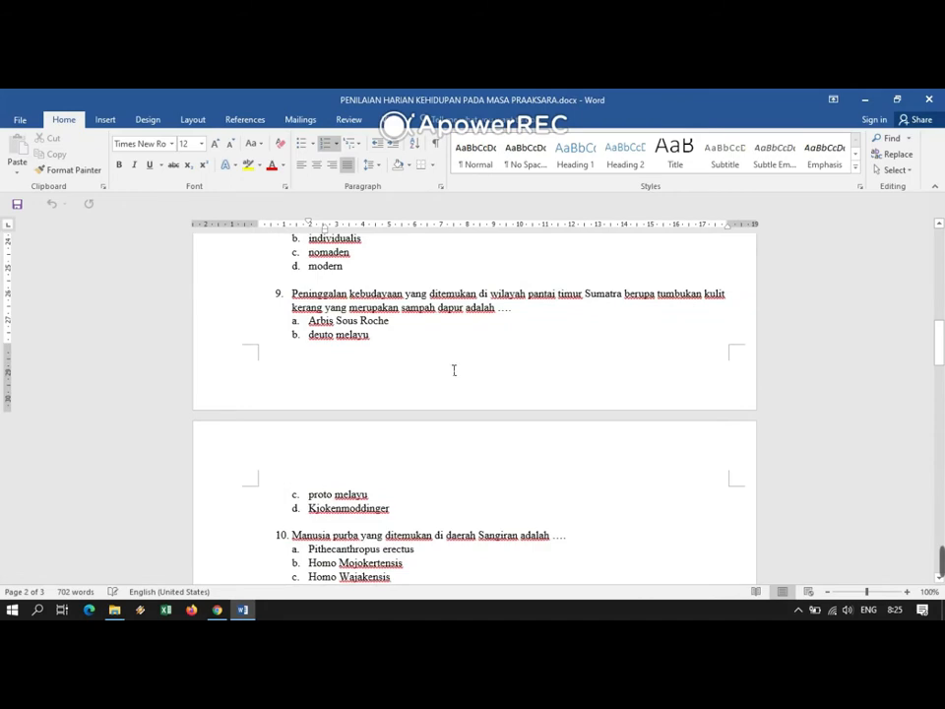
{"action": "scroll", "coordinate": [454, 369], "scroll_direction": "up", "scroll_amount": 3}
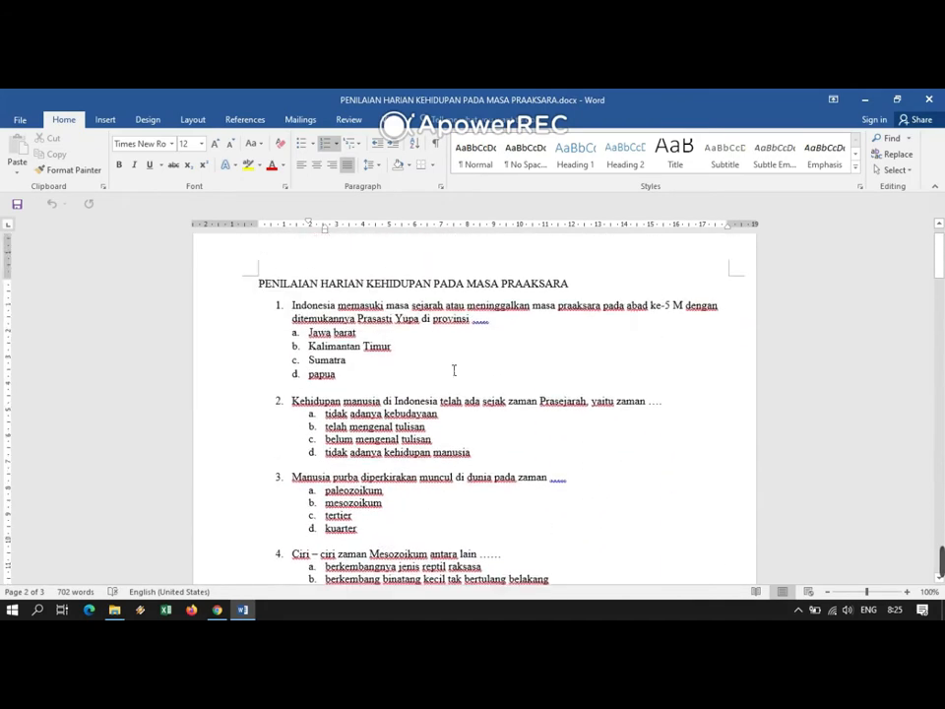
{"action": "scroll", "coordinate": [578, 437], "scroll_direction": "down", "scroll_amount": 1}
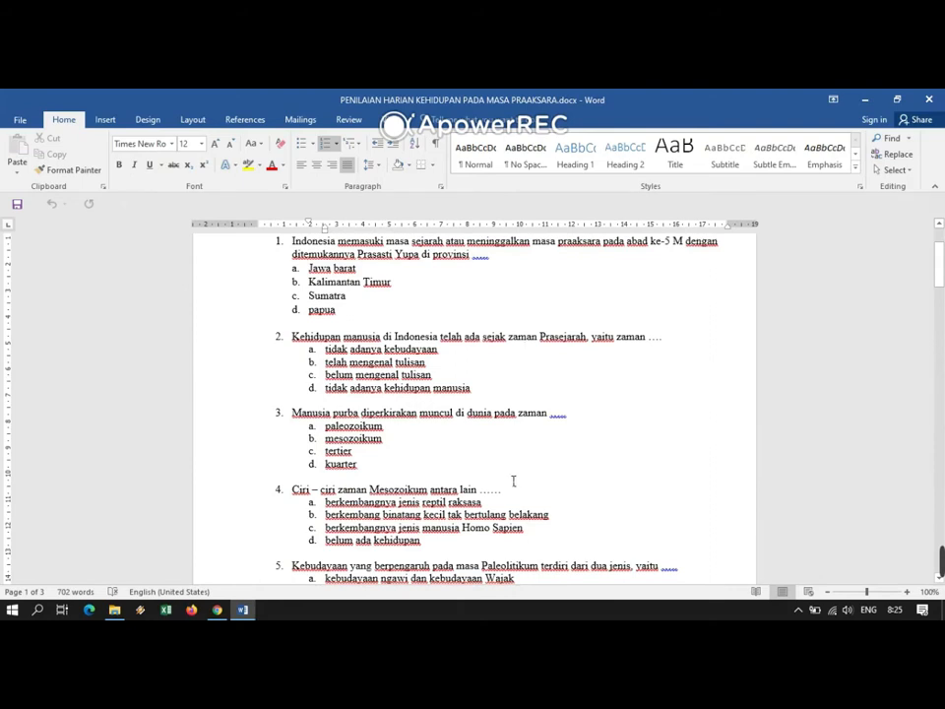
{"action": "scroll", "coordinate": [490, 486], "scroll_direction": "down", "scroll_amount": 2}
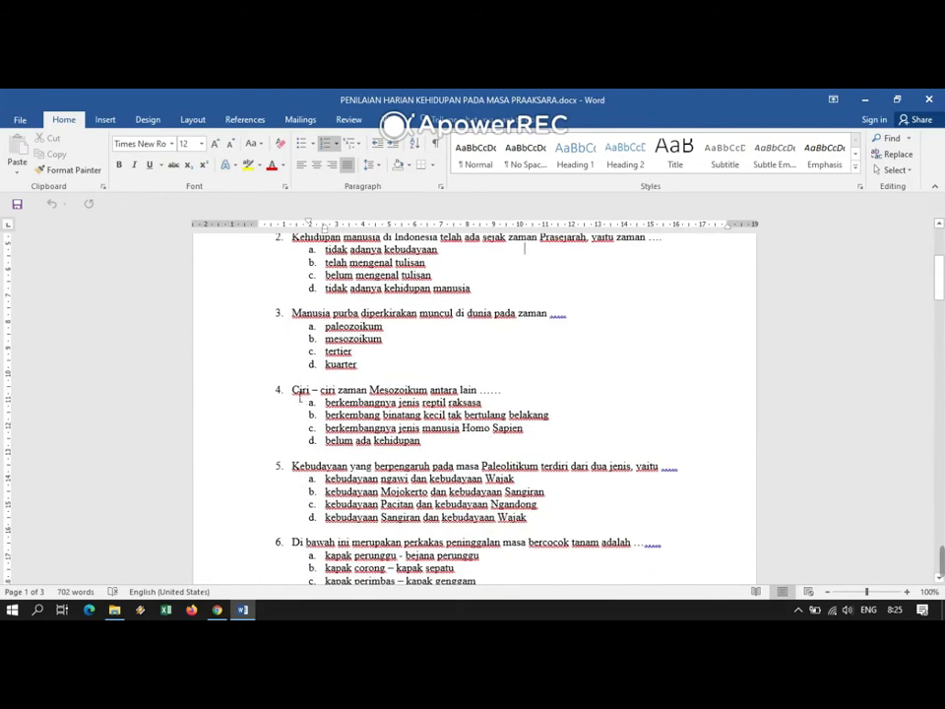
{"action": "left_click_drag", "start_coordinate": [293, 392], "coordinate": [503, 393]}
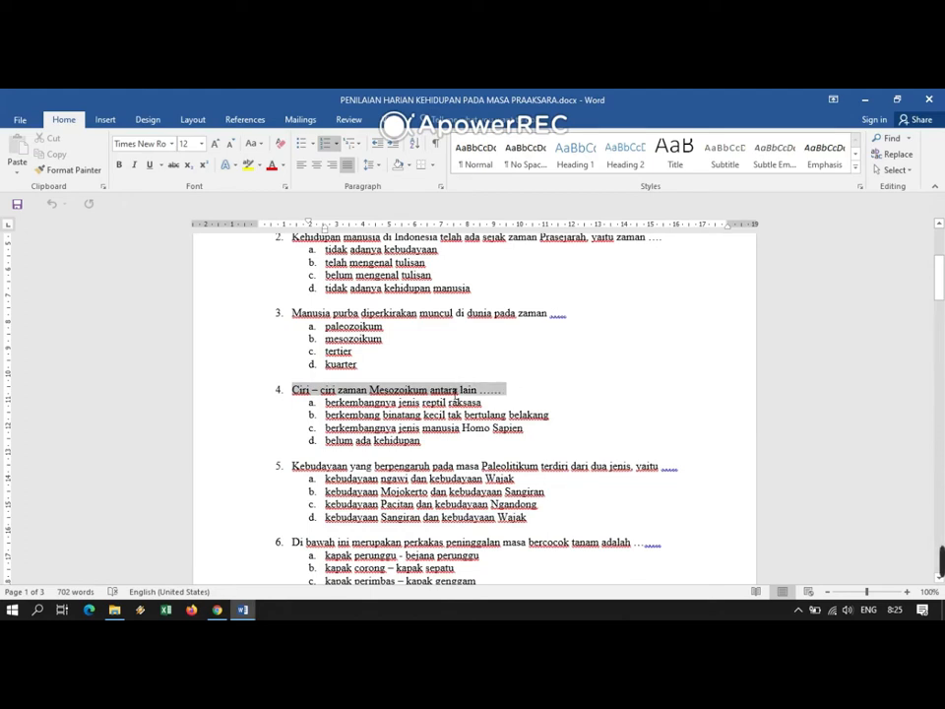
{"action": "left_click", "coordinate": [456, 392]}
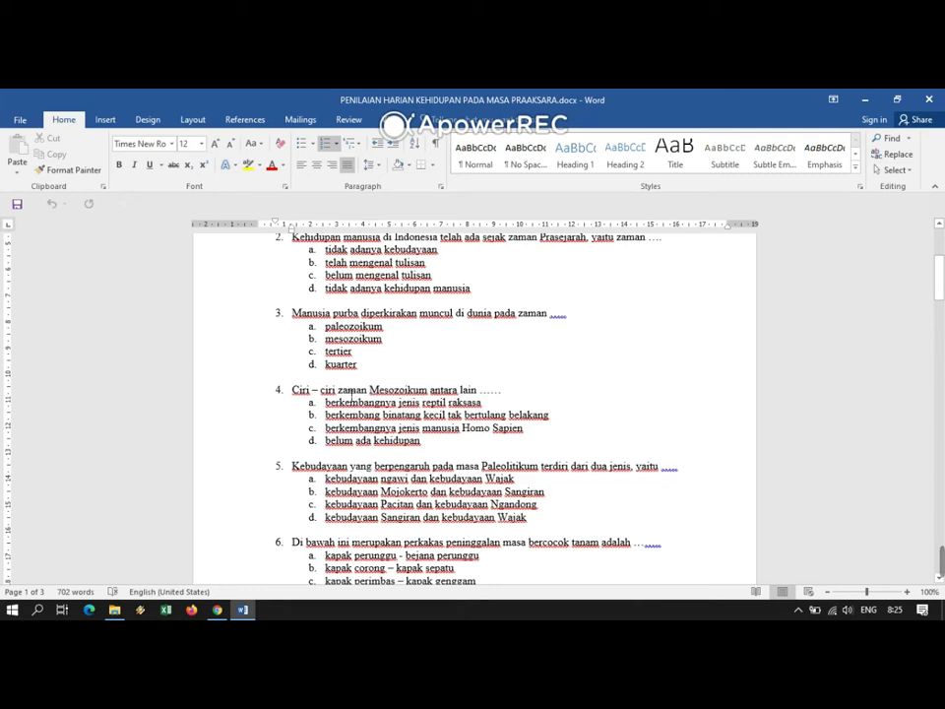
{"action": "left_click_drag", "start_coordinate": [296, 398], "coordinate": [514, 396]}
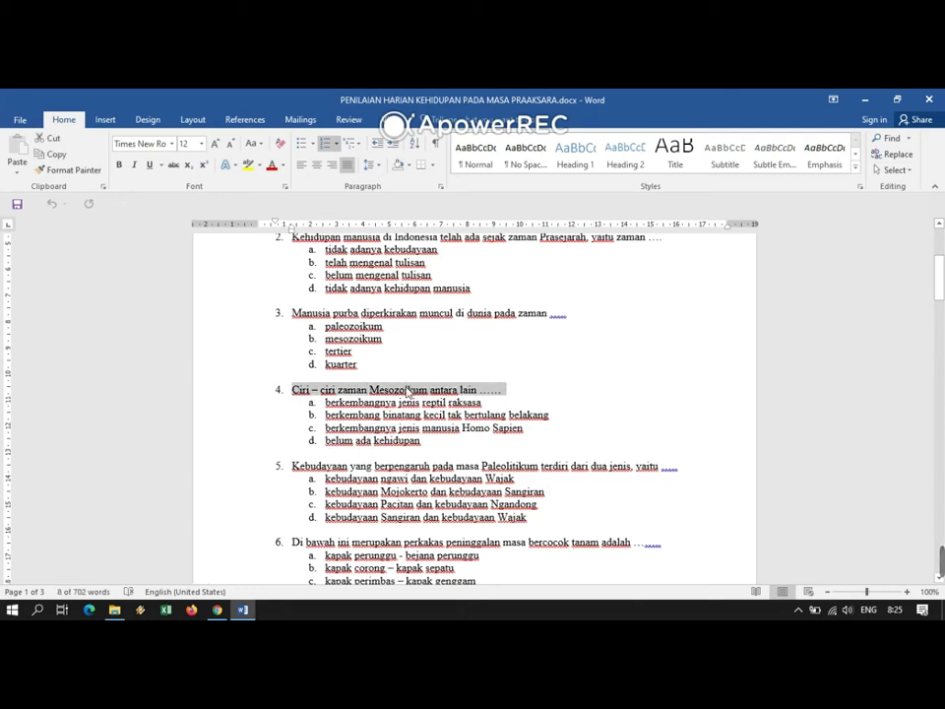
{"action": "right_click", "coordinate": [406, 391]}
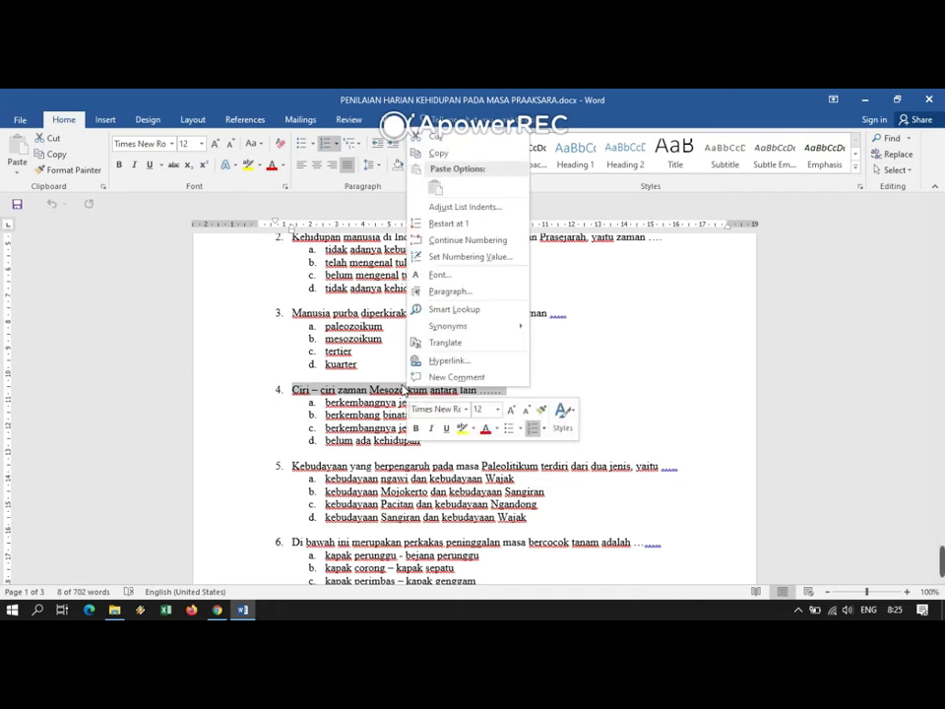
{"action": "left_click", "coordinate": [456, 154]}
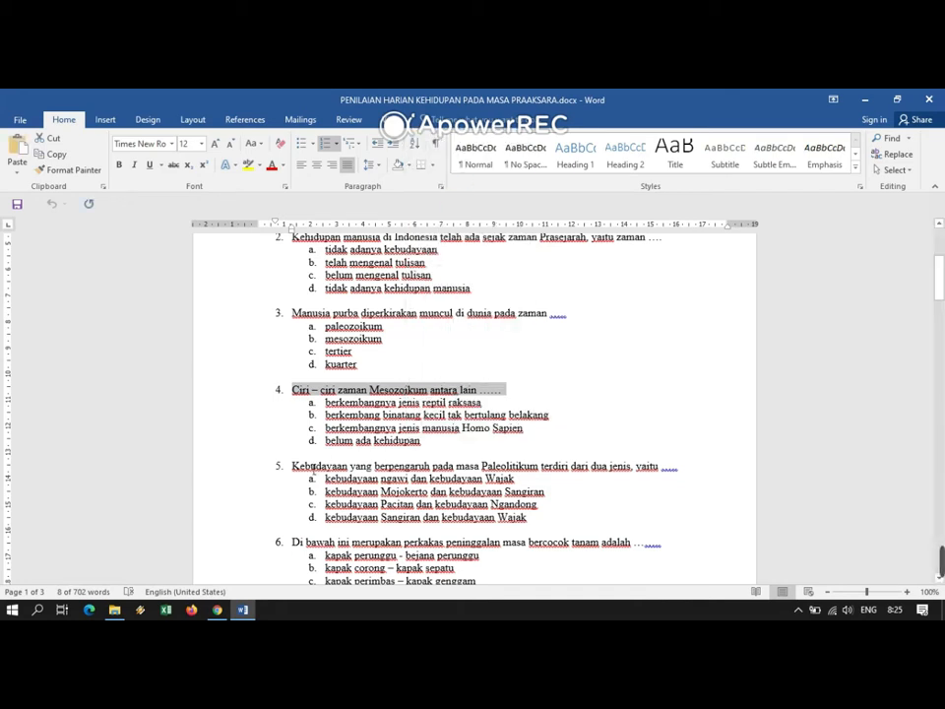
Step: Switch to the Google Forms quiz in Chrome, paste the copied text as the empty question's title, and remove its leading "4." numbering
{"action": "left_click", "coordinate": [217, 609]}
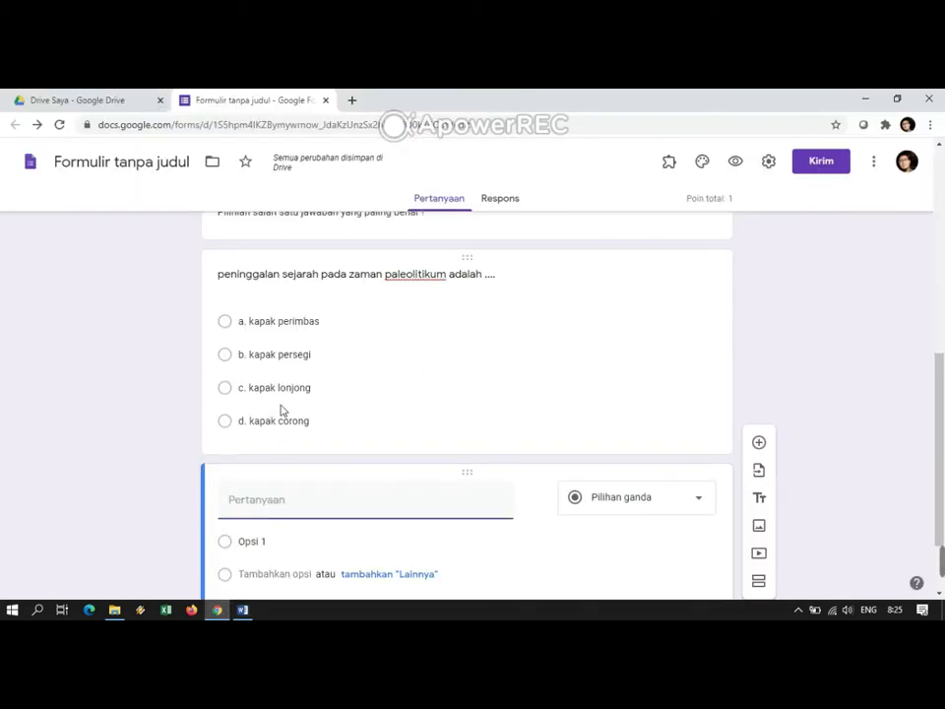
{"action": "right_click", "coordinate": [226, 505]}
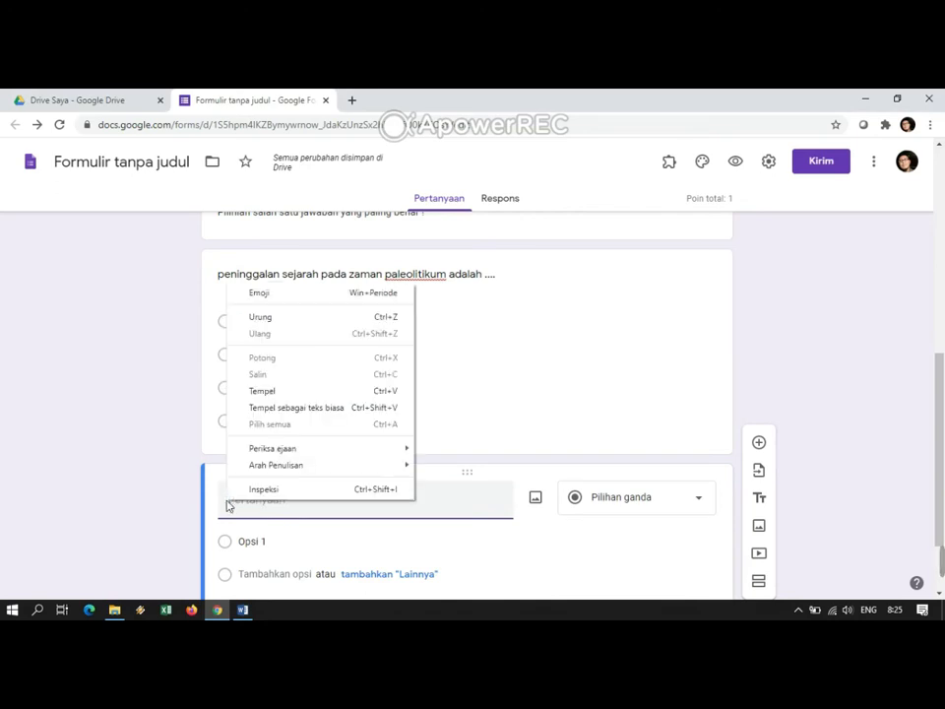
{"action": "left_click", "coordinate": [292, 391]}
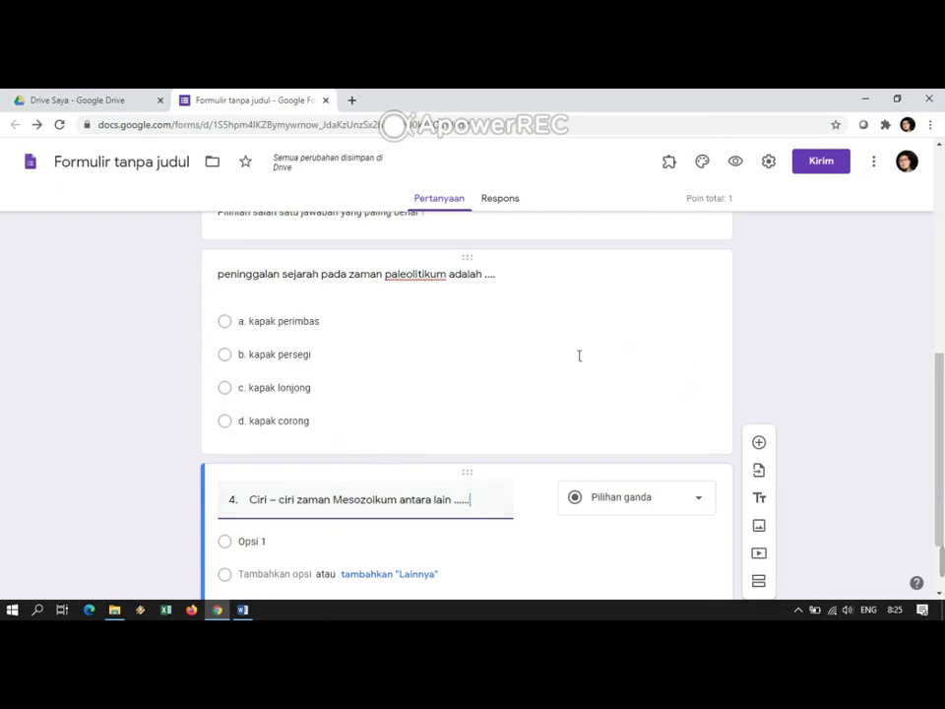
{"action": "key", "text": "Home"}
{"action": "key", "text": "Right"}
{"action": "key", "text": "Right"}
{"action": "key", "text": "Right"}
{"action": "key", "text": "BackSpace"}
{"action": "key", "text": "BackSpace"}
{"action": "key", "text": "BackSpace"}
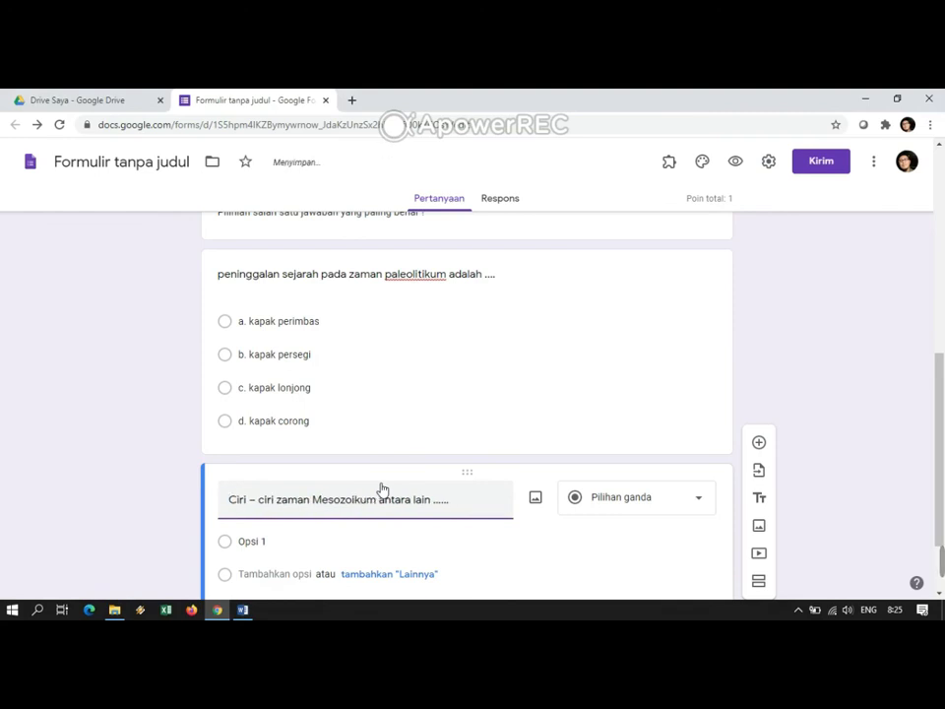
{"action": "scroll", "coordinate": [462, 497], "scroll_direction": "down", "scroll_amount": 1}
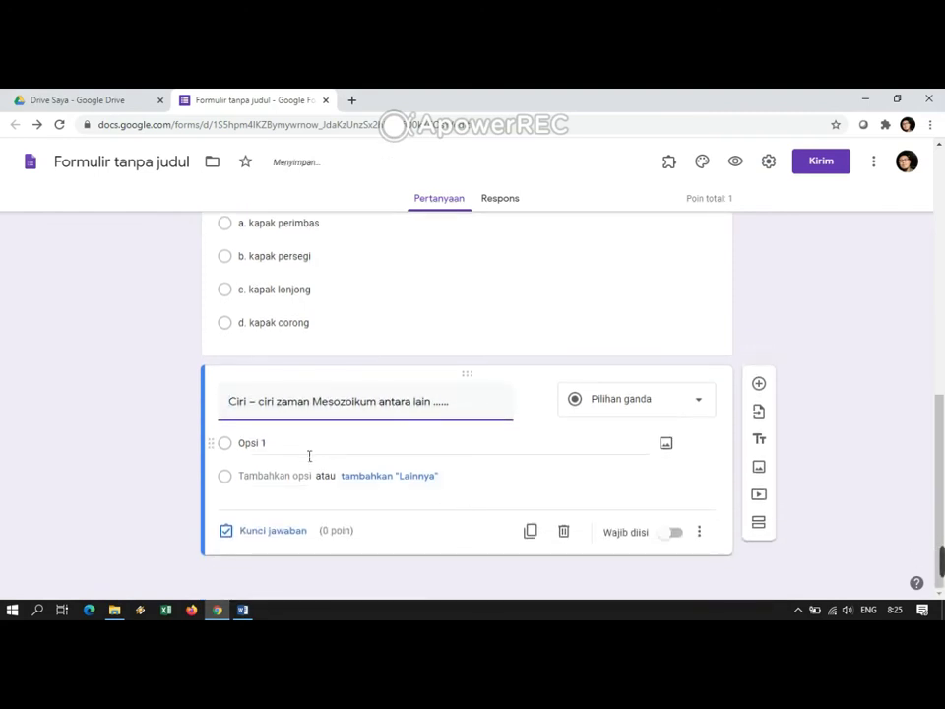
Step: Switch to Word and copy question 4's four answer options, from "berkembangnya jenis reptil raksasa" to "belum ada kehidupan"
{"action": "left_click", "coordinate": [243, 610]}
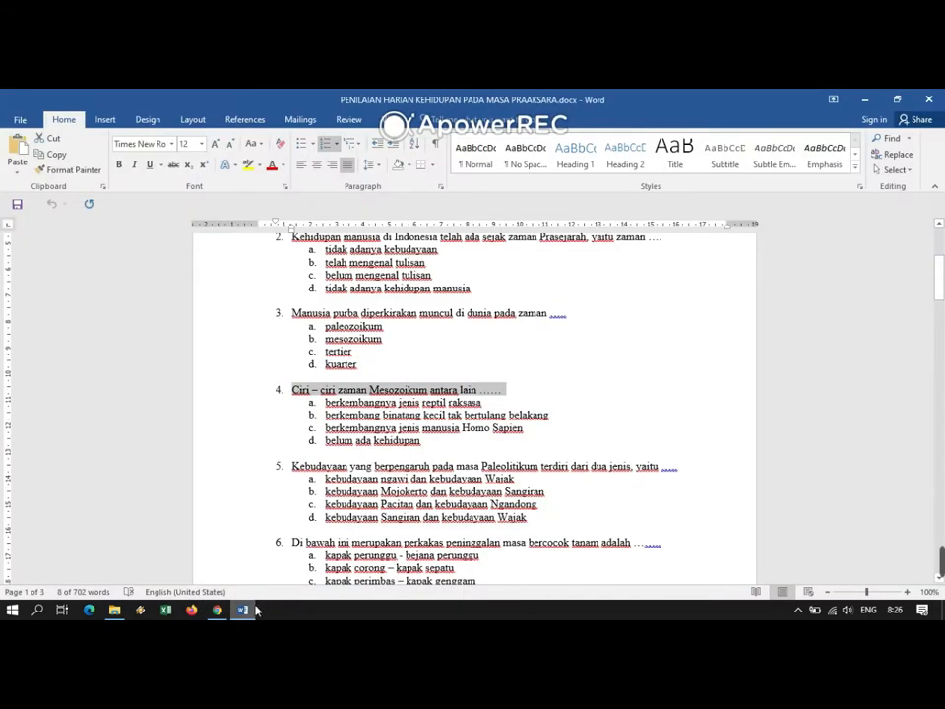
{"action": "left_click_drag", "start_coordinate": [327, 402], "coordinate": [430, 445]}
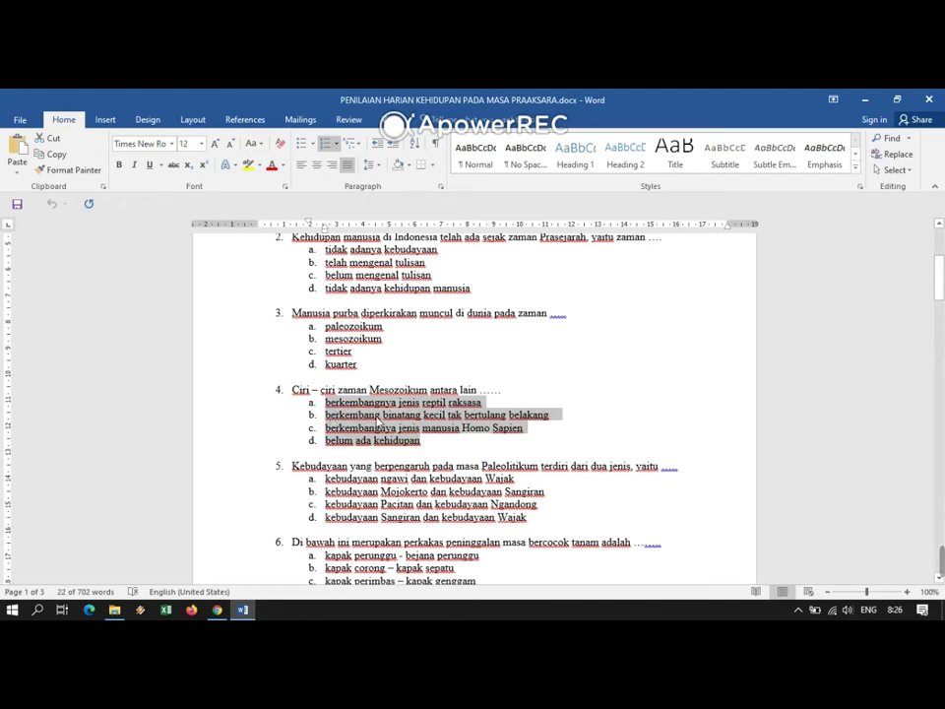
{"action": "right_click", "coordinate": [377, 419]}
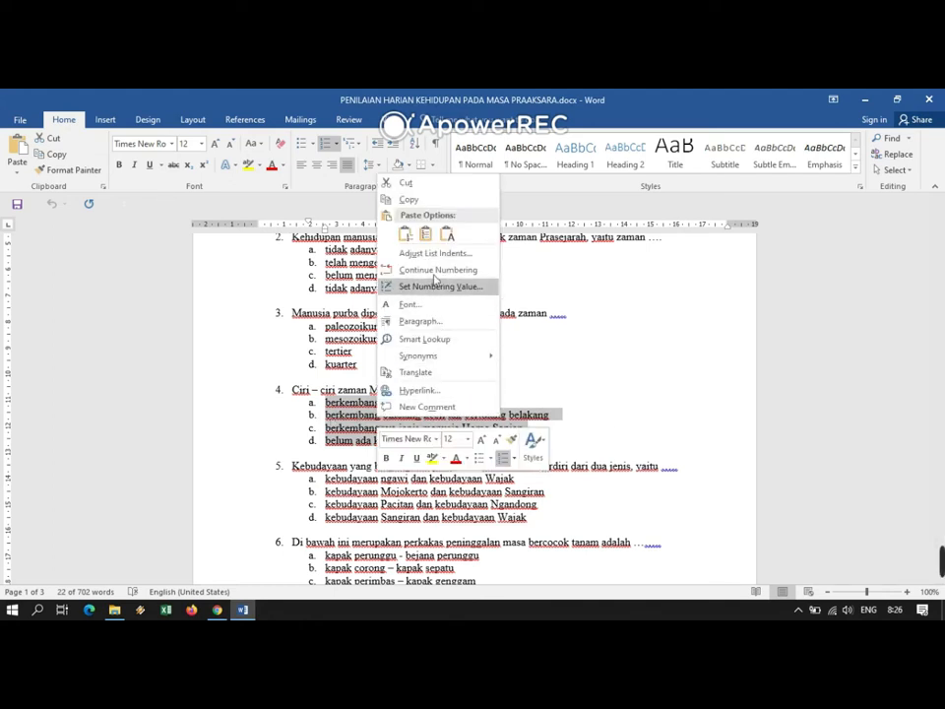
{"action": "left_click", "coordinate": [411, 203]}
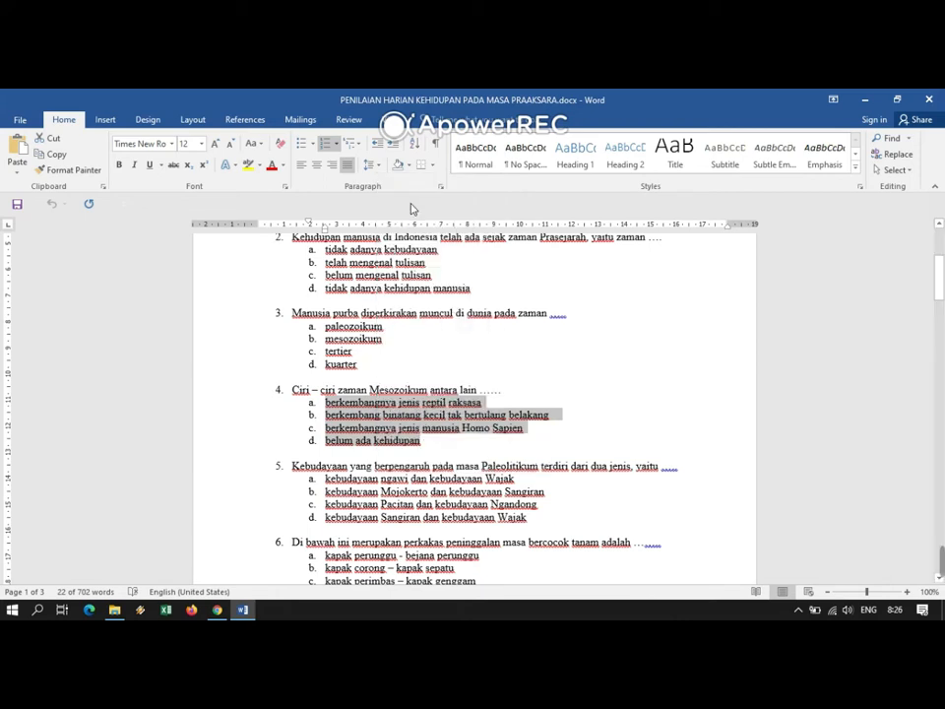
Step: Switch back to the form in Chrome and paste the copied answers a to d as the Mesozoikum question's options, replacing "Opsi 1"
{"action": "left_click", "coordinate": [221, 611]}
{"action": "left_click", "coordinate": [262, 443]}
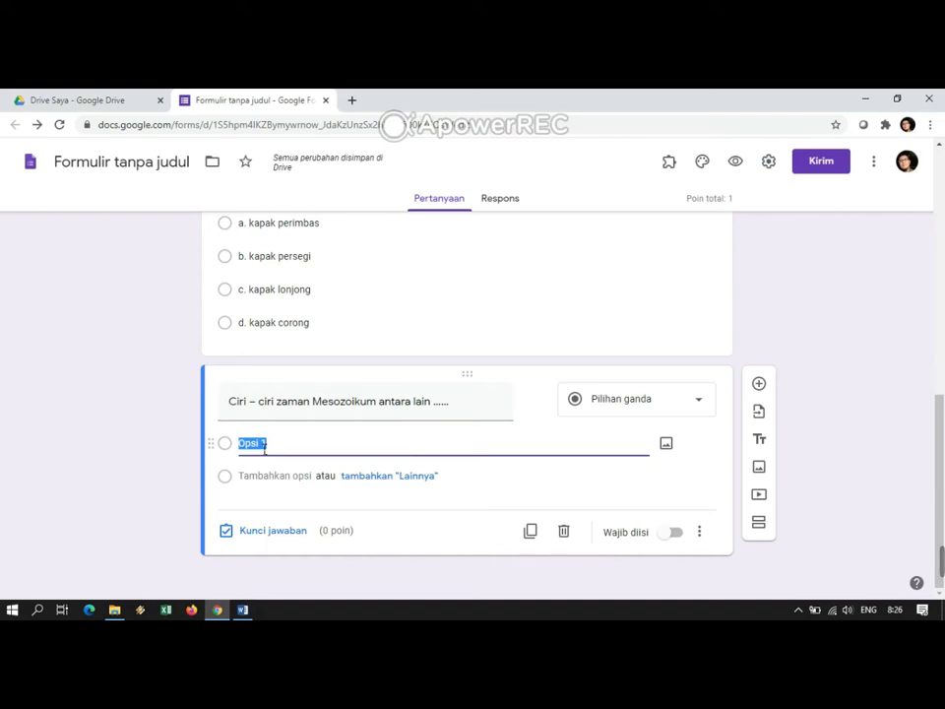
{"action": "right_click", "coordinate": [261, 446]}
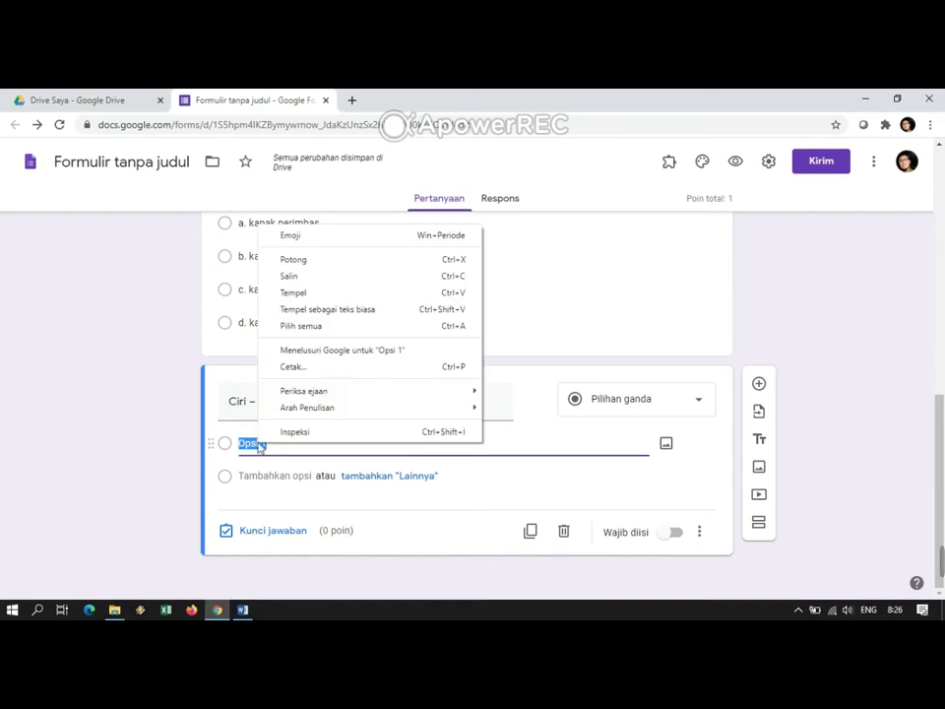
{"action": "left_click", "coordinate": [308, 293]}
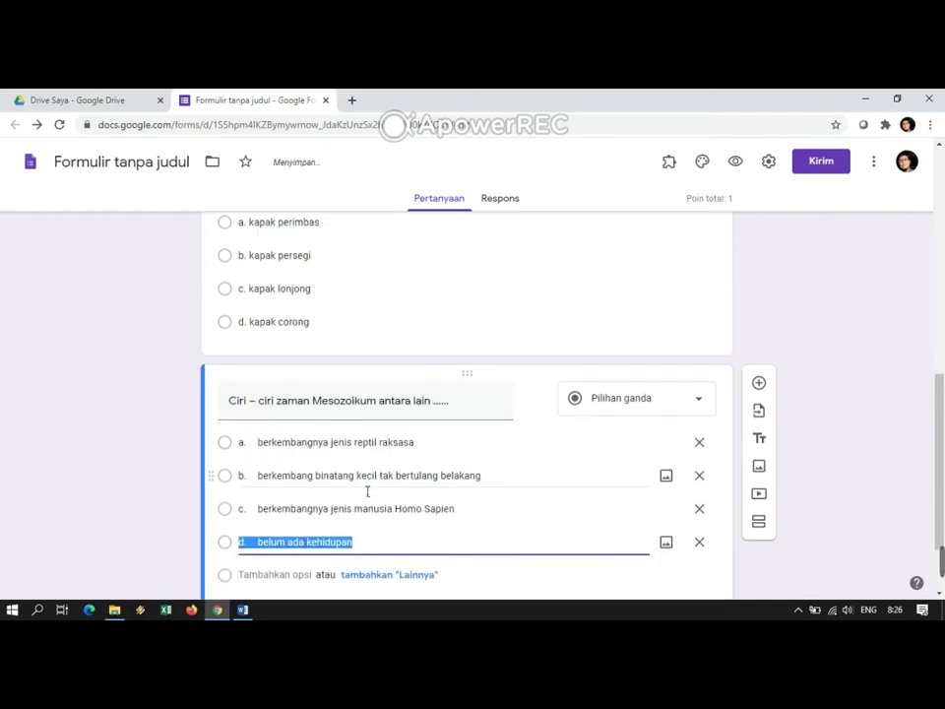
Step: Set "a. berkembangnya jenis reptil raksasa" as the answer key worth 1 point, and add an empty question below
{"action": "scroll", "coordinate": [364, 489], "scroll_direction": "down", "scroll_amount": 2}
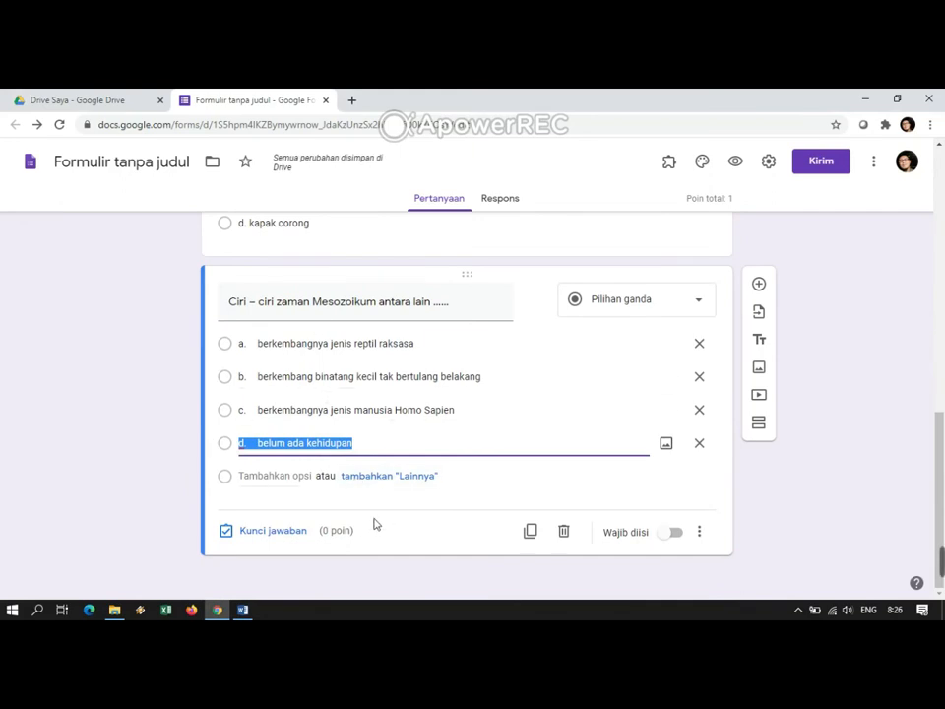
{"action": "left_click", "coordinate": [261, 533]}
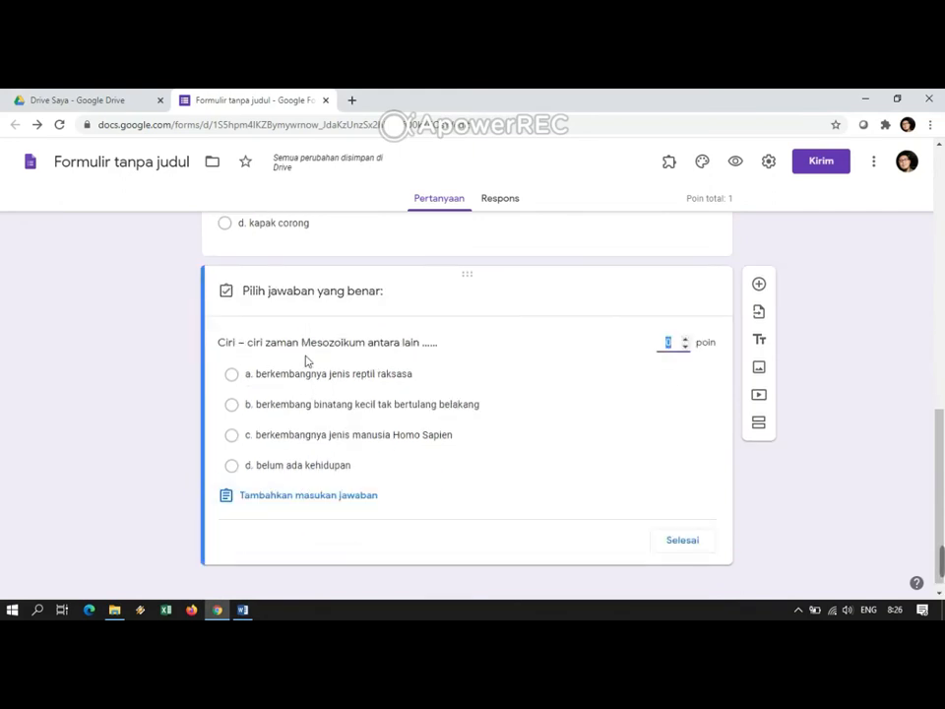
{"action": "left_click", "coordinate": [409, 373]}
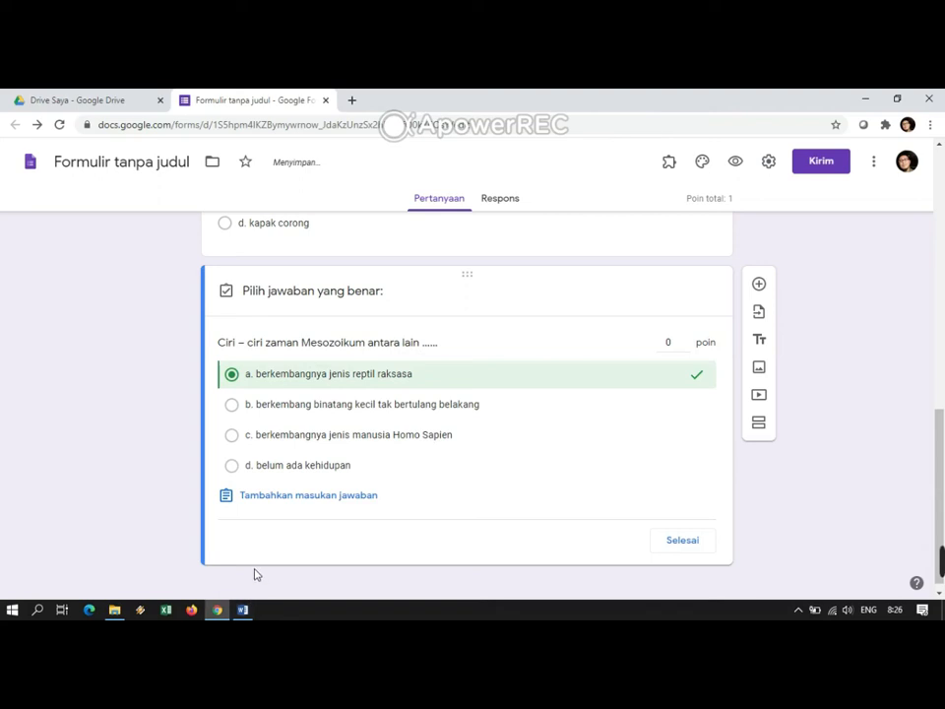
{"action": "left_click", "coordinate": [685, 338]}
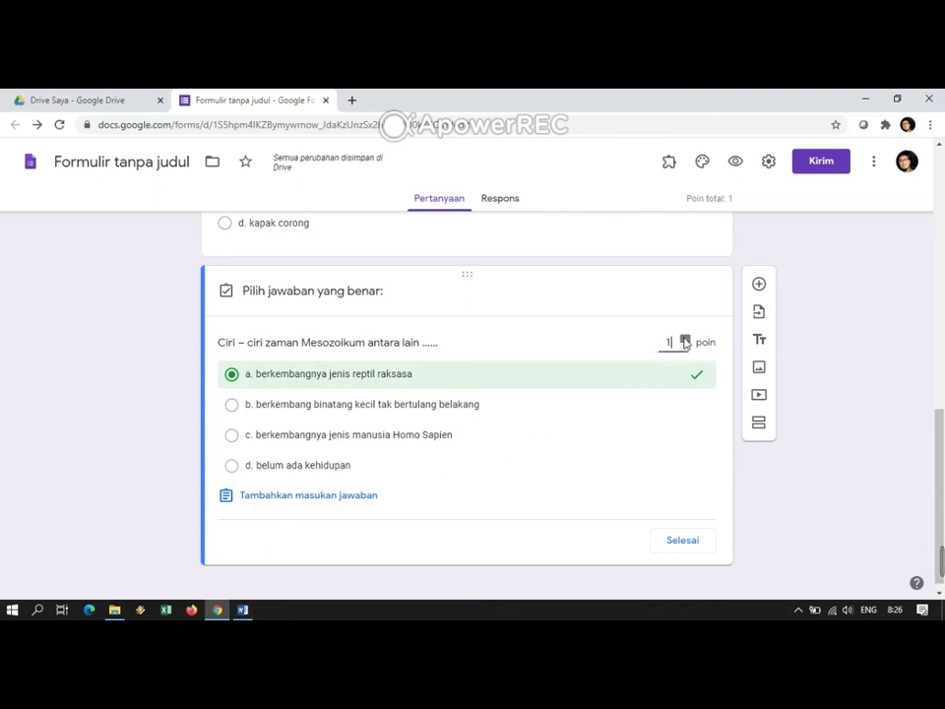
{"action": "left_click", "coordinate": [685, 552]}
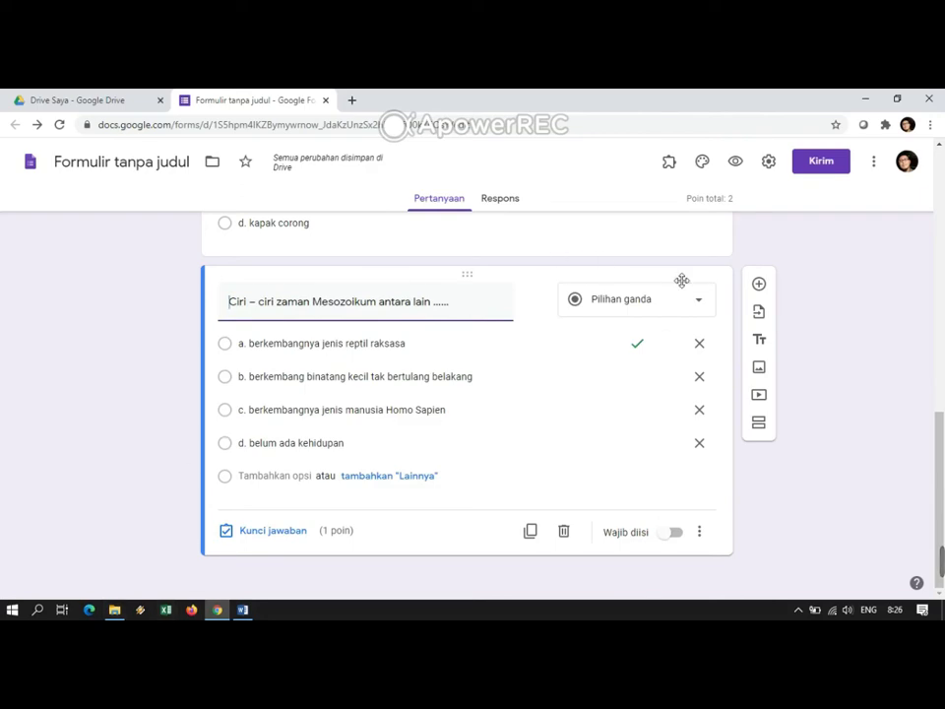
{"action": "left_click", "coordinate": [759, 287]}
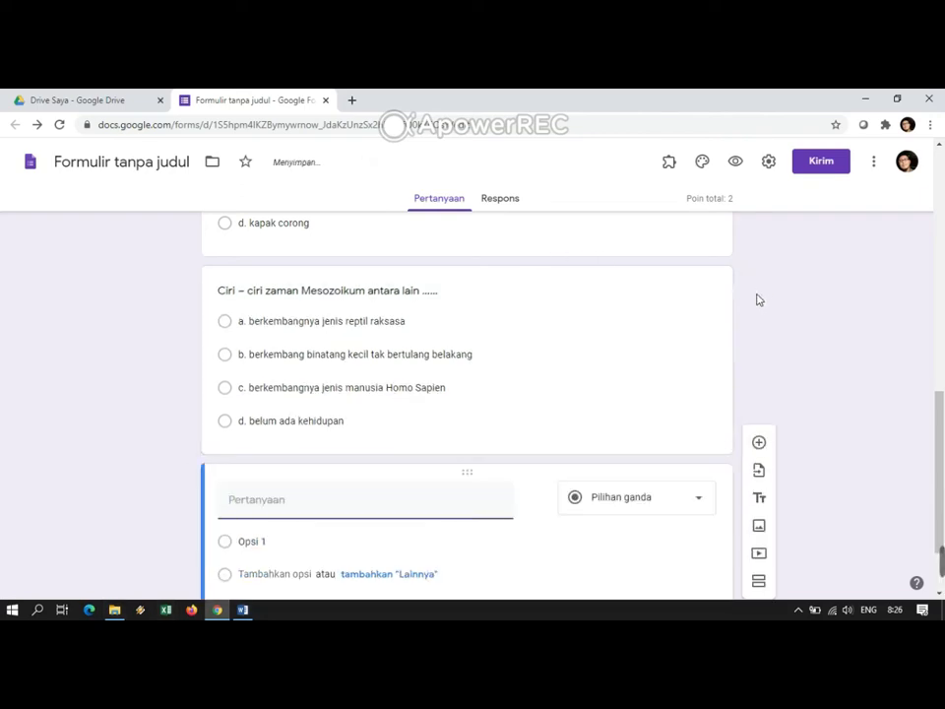
Step: Switch to Word and copy the text of question 13, "Gambar di samping merupakan peninggalan zaman Megalitikum, yaitu ….", without its picture
{"action": "left_click", "coordinate": [244, 610]}
{"action": "scroll", "coordinate": [375, 488], "scroll_direction": "down", "scroll_amount": 20}
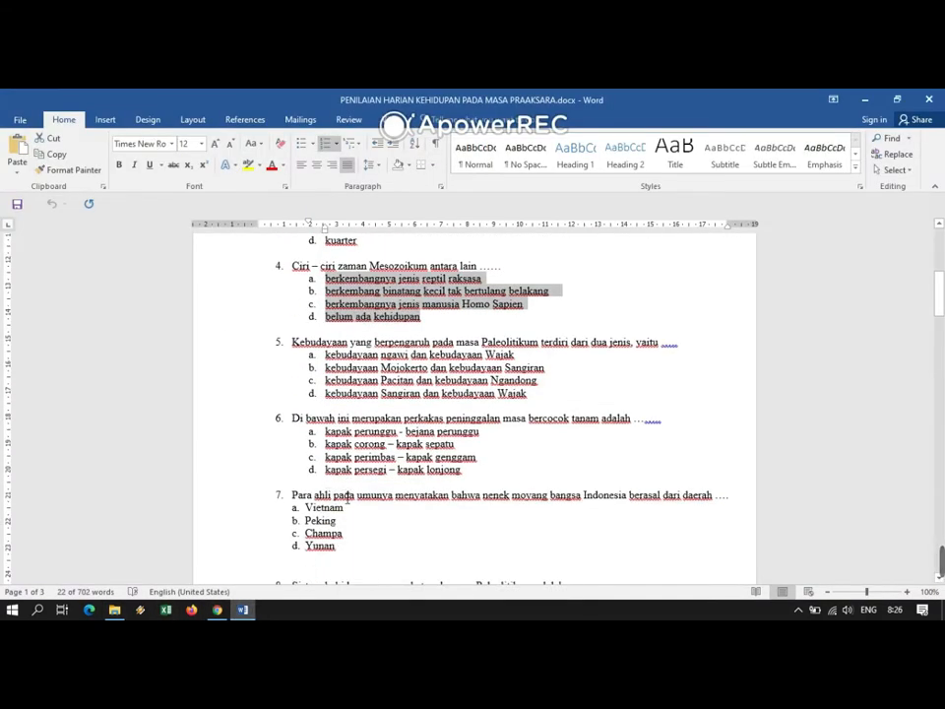
{"action": "scroll", "coordinate": [382, 482], "scroll_direction": "down", "scroll_amount": 1}
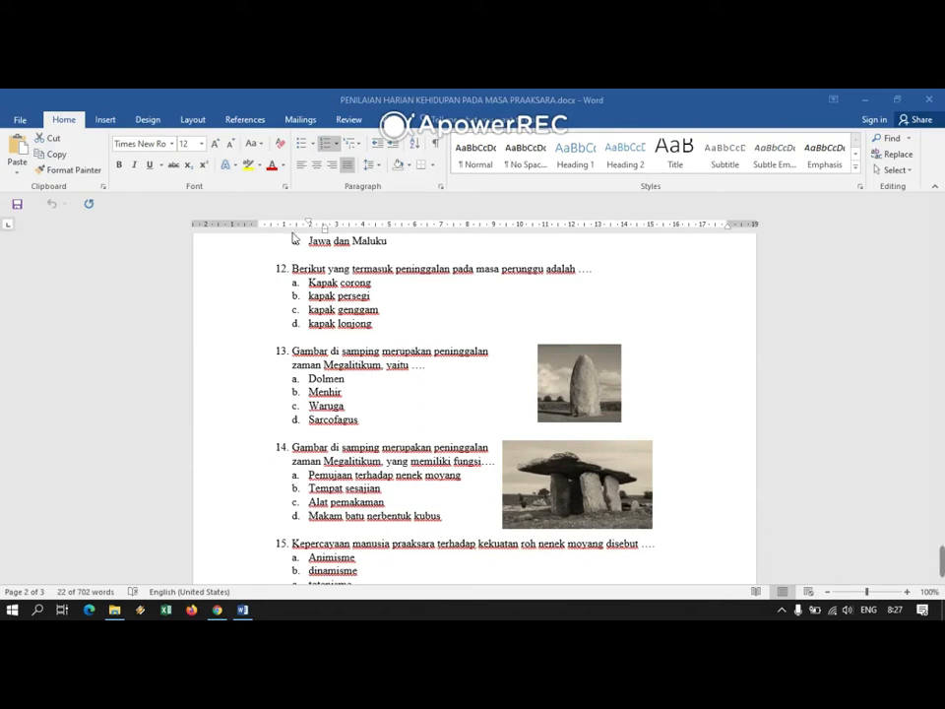
{"action": "left_click", "coordinate": [305, 357]}
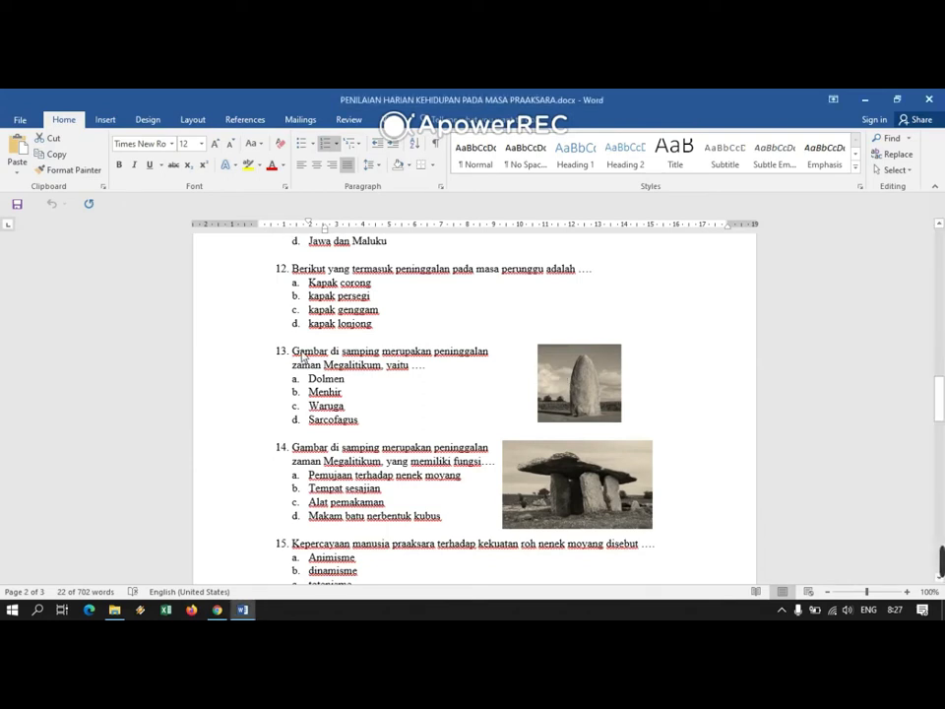
{"action": "left_click", "coordinate": [296, 365]}
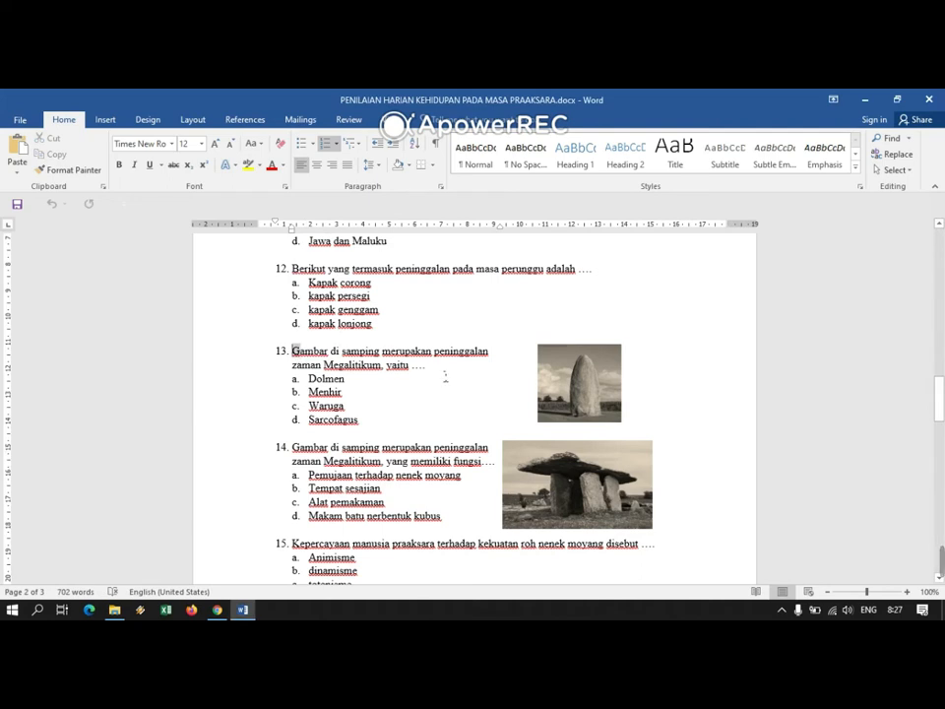
{"action": "left_click_drag", "start_coordinate": [451, 386], "coordinate": [451, 377]}
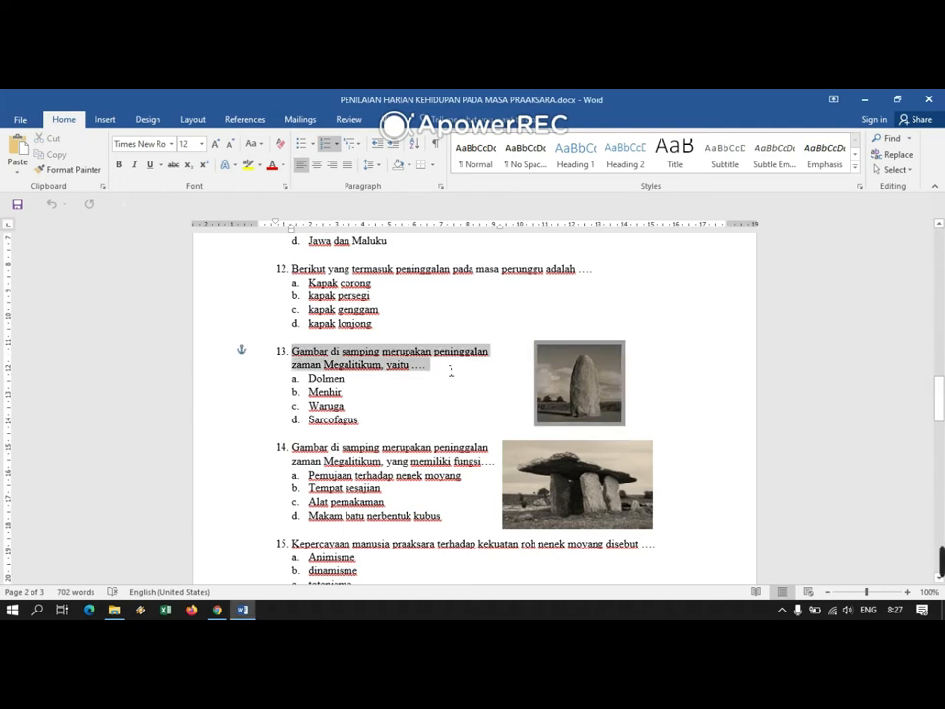
{"action": "right_click", "coordinate": [379, 360]}
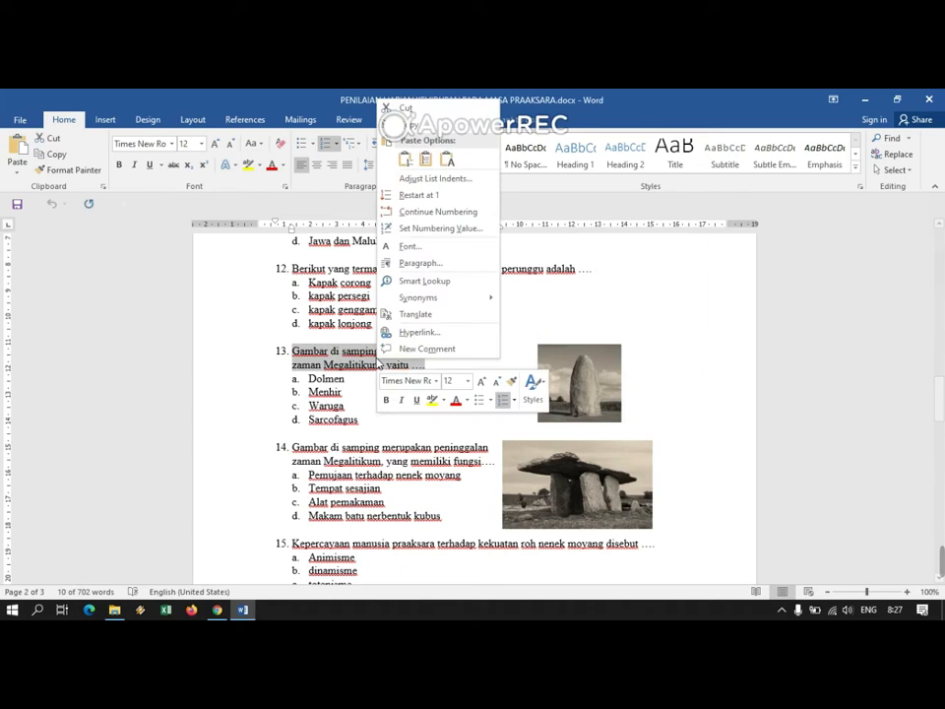
{"action": "left_click", "coordinate": [406, 125]}
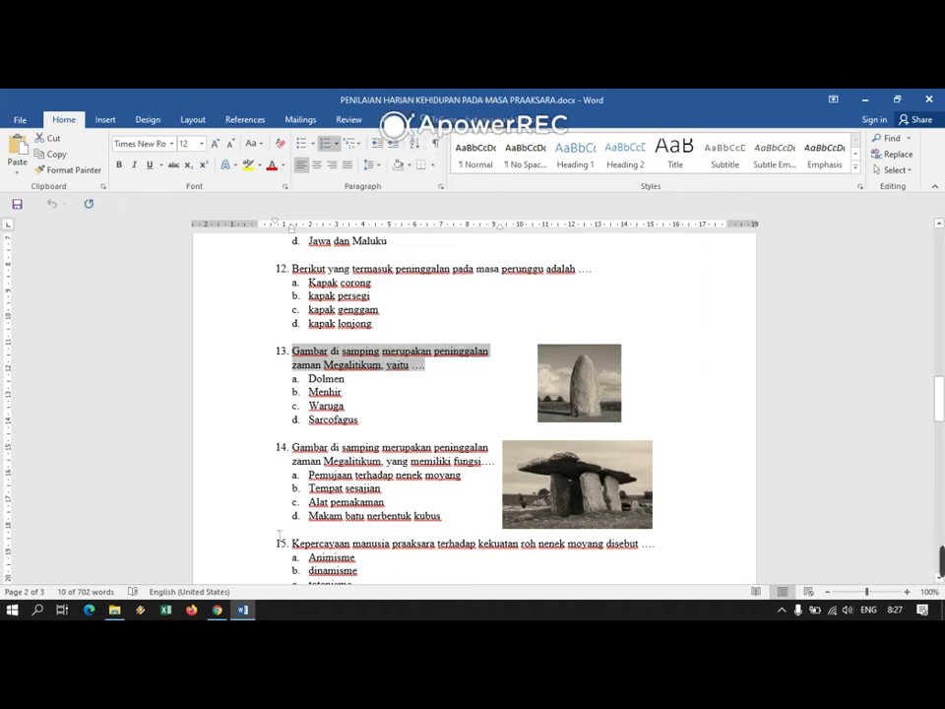
Step: Switch to the form in Chrome and paste the copied question 13 text as the new question's title
{"action": "left_click", "coordinate": [218, 611]}
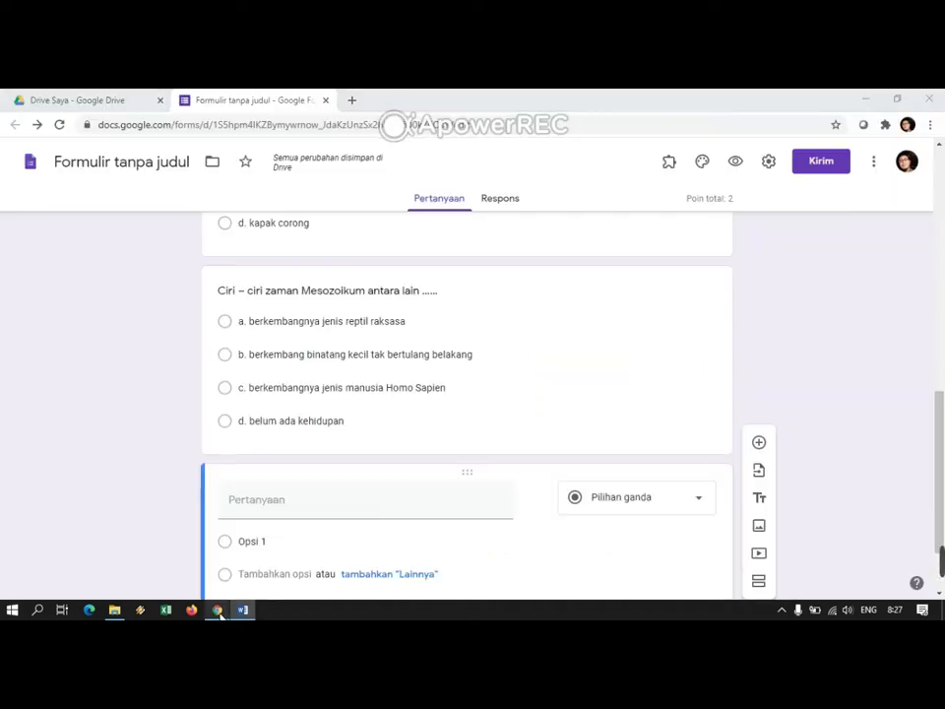
{"action": "right_click", "coordinate": [282, 504]}
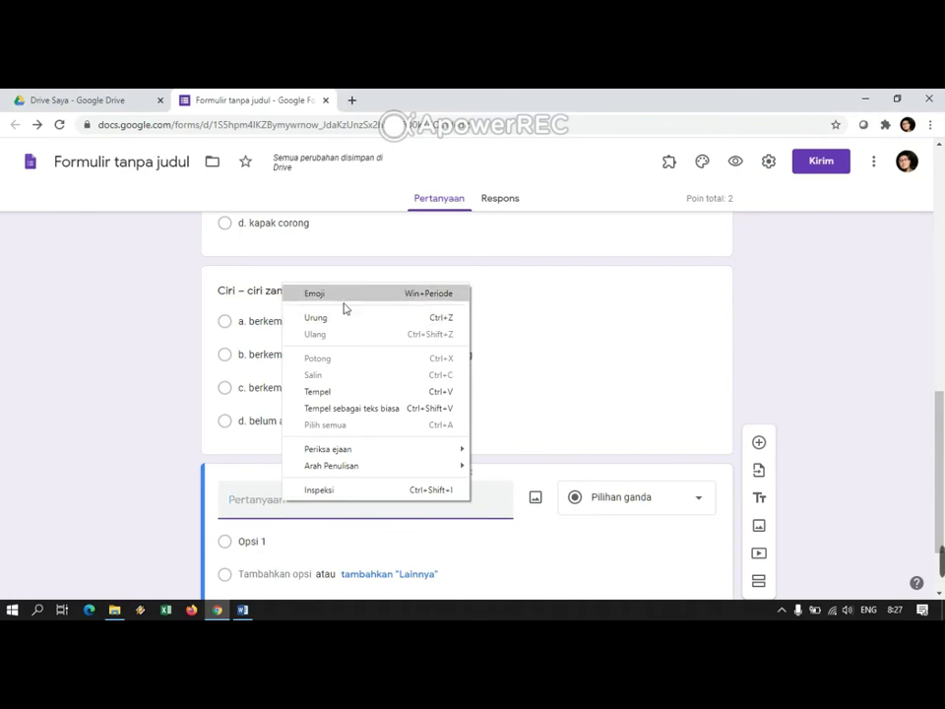
{"action": "left_click", "coordinate": [342, 392]}
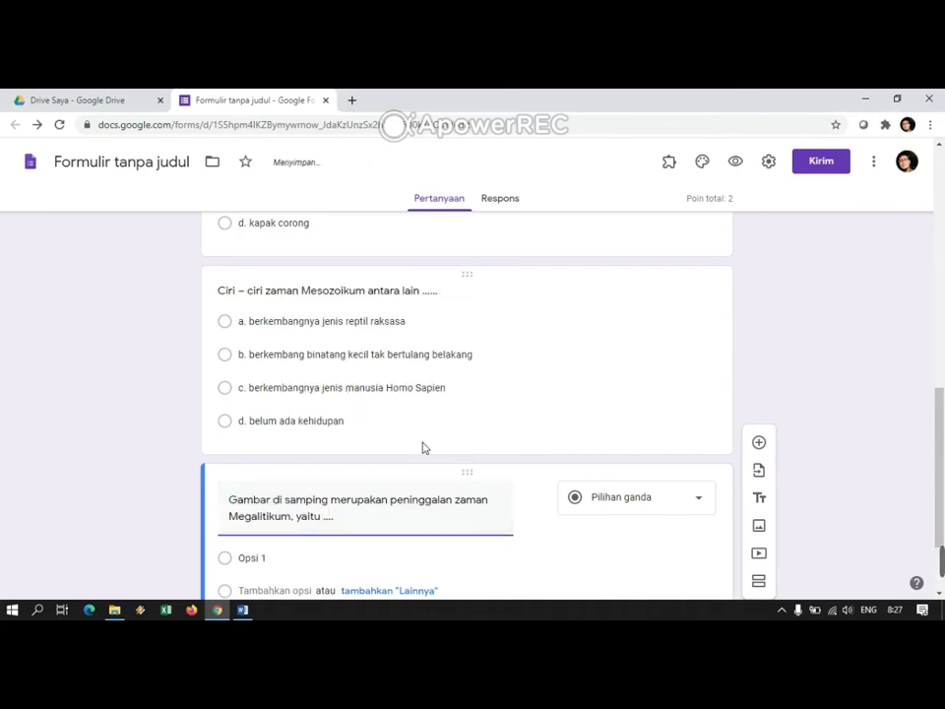
{"action": "mouse_move", "coordinate": [548, 525]}
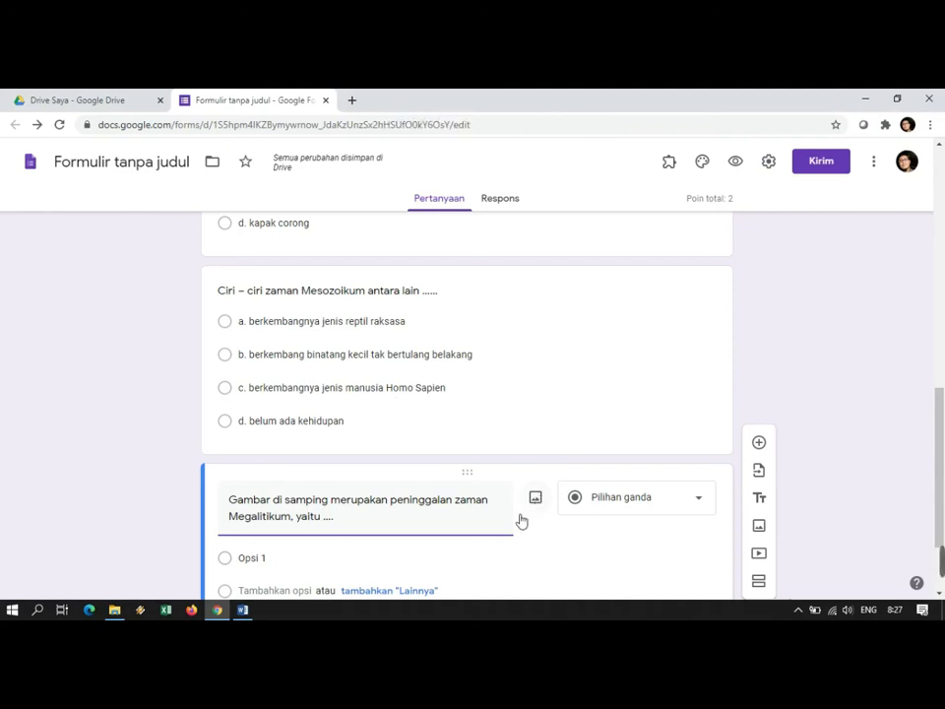
Step: Switch to Word, open the Snipping Tool and capture the standing-stone picture beside question 13
{"action": "left_click", "coordinate": [242, 610]}
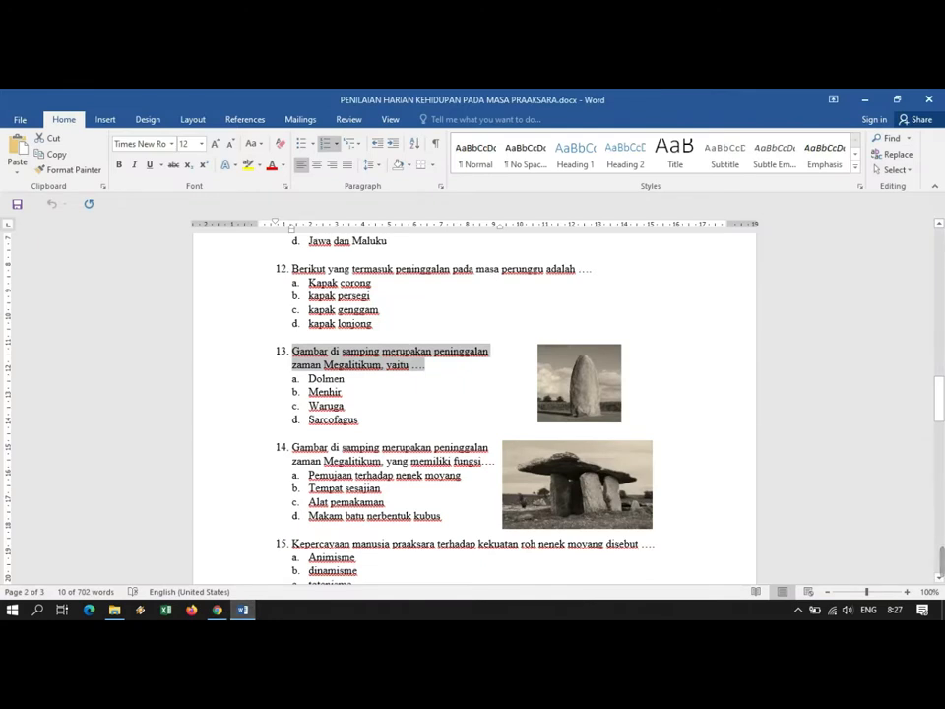
{"action": "left_click", "coordinate": [392, 282]}
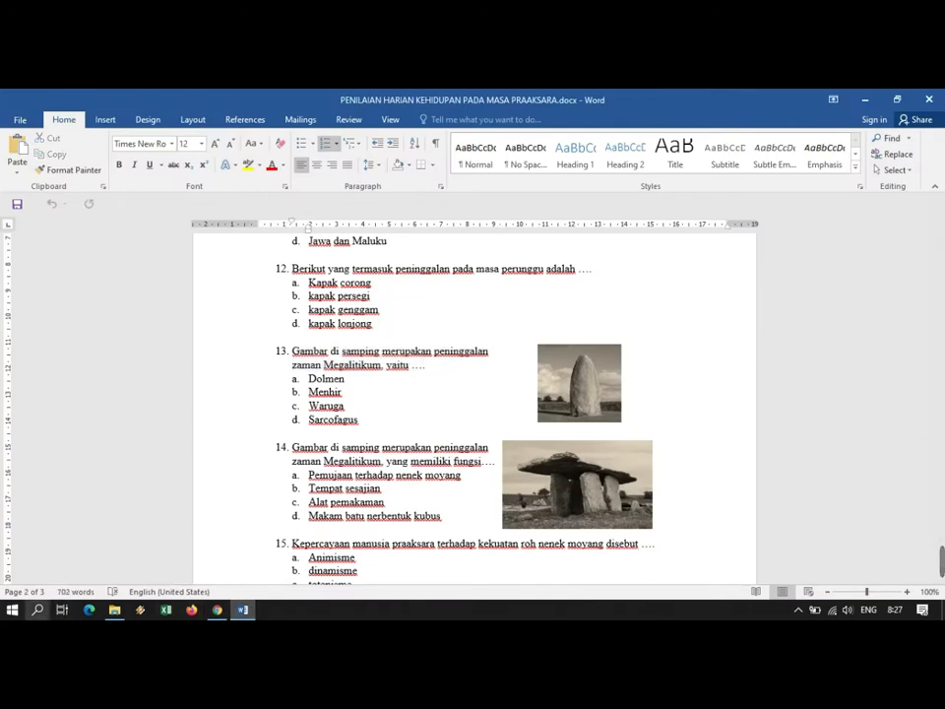
{"action": "left_click", "coordinate": [37, 610]}
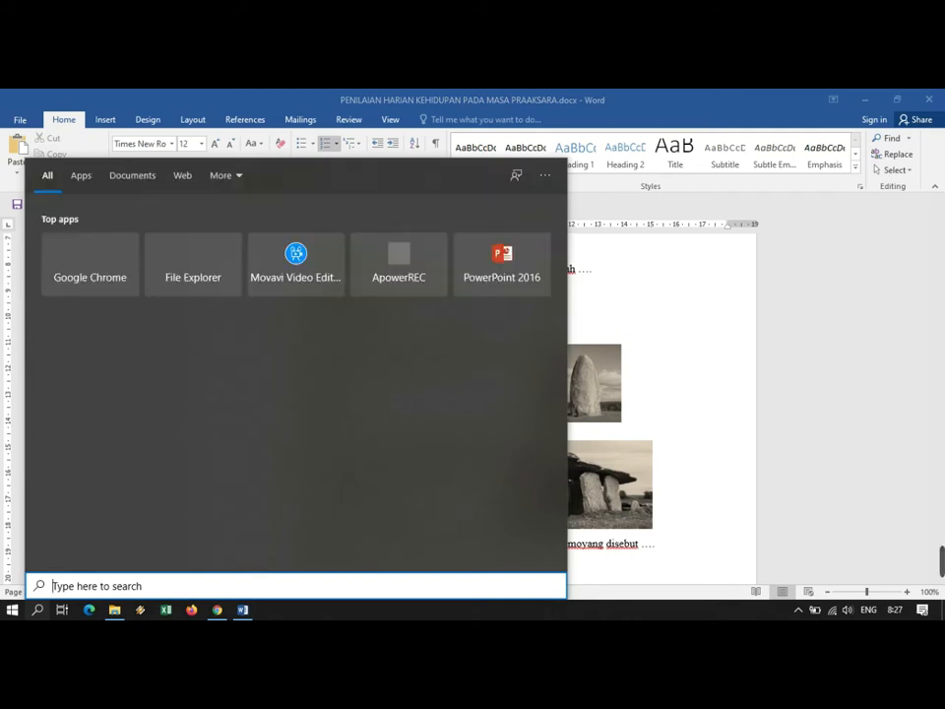
{"action": "type", "text": "sniping"}
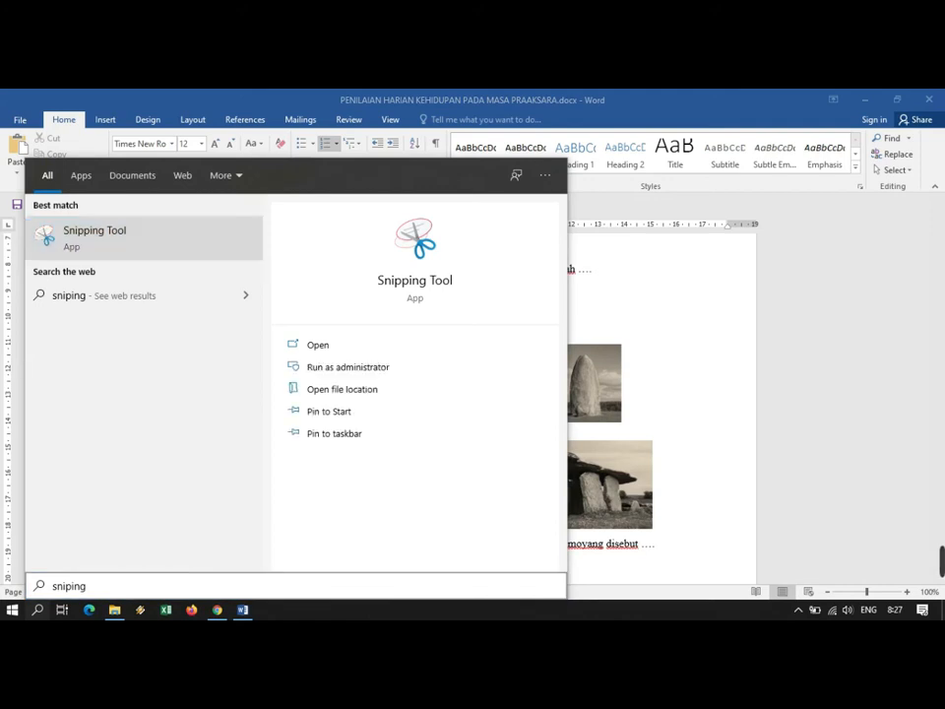
{"action": "key", "text": "Return"}
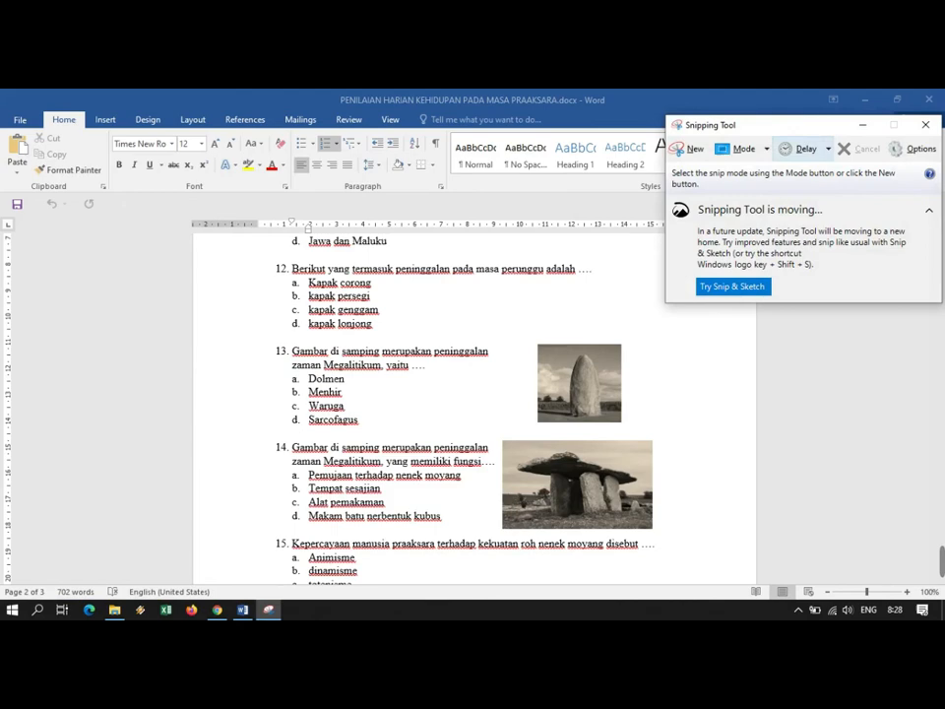
{"action": "left_click_drag", "start_coordinate": [794, 126], "coordinate": [234, 136]}
{"action": "left_click", "coordinate": [131, 158]}
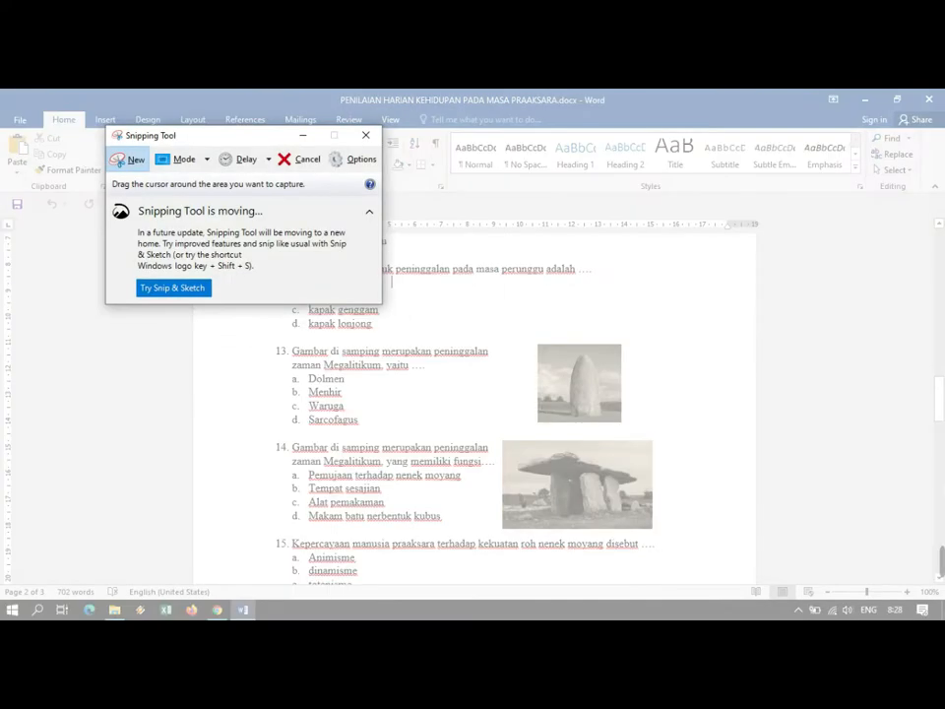
{"action": "left_click_drag", "start_coordinate": [531, 340], "coordinate": [630, 431]}
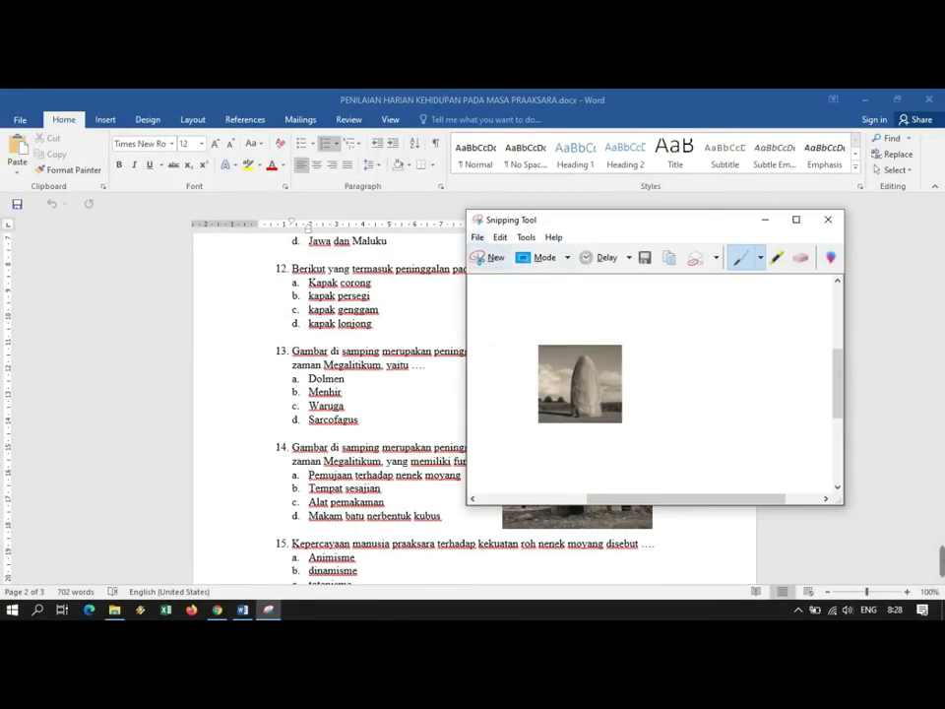
Step: Save the snip as a JPEG named menhir in the Pictures folder, and close the Snipping Tool
{"action": "left_click", "coordinate": [476, 238]}
{"action": "left_click", "coordinate": [507, 273]}
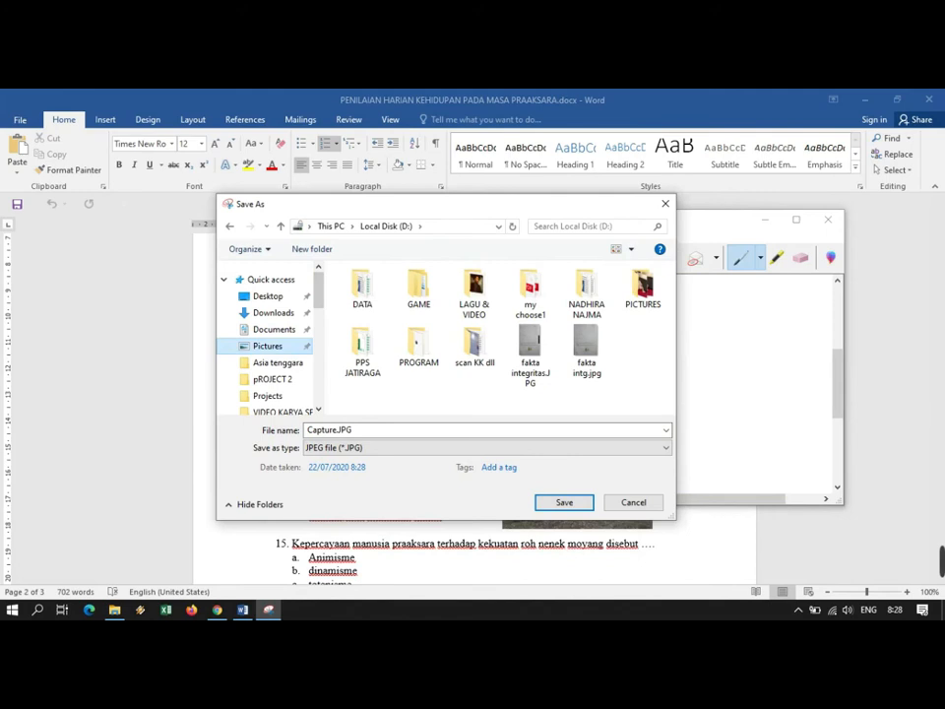
{"action": "left_click", "coordinate": [267, 346]}
{"action": "left_click", "coordinate": [366, 430]}
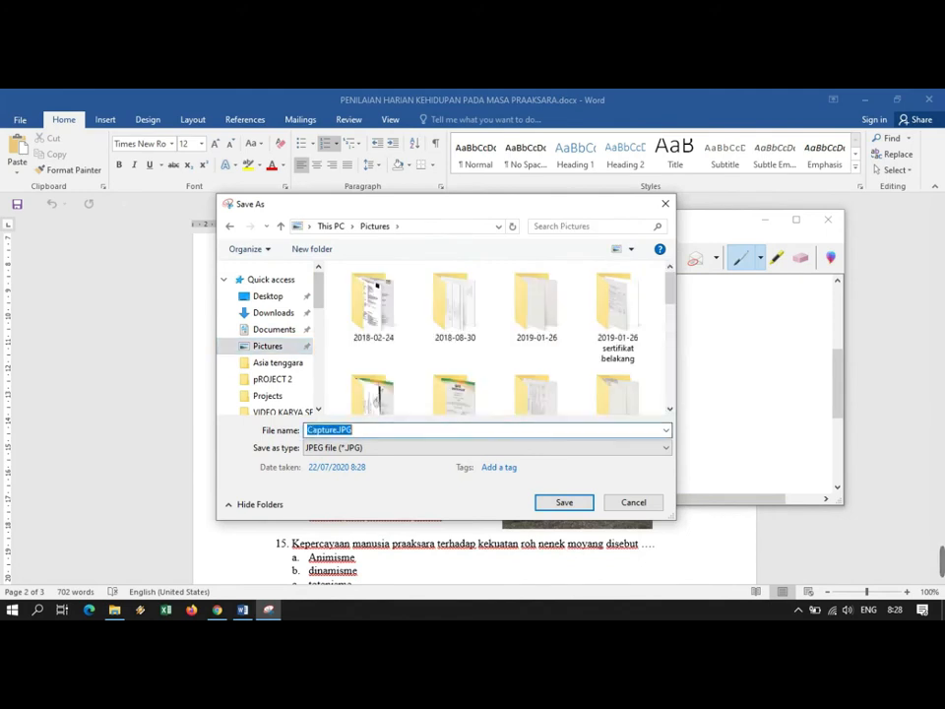
{"action": "type", "text": "menh"}
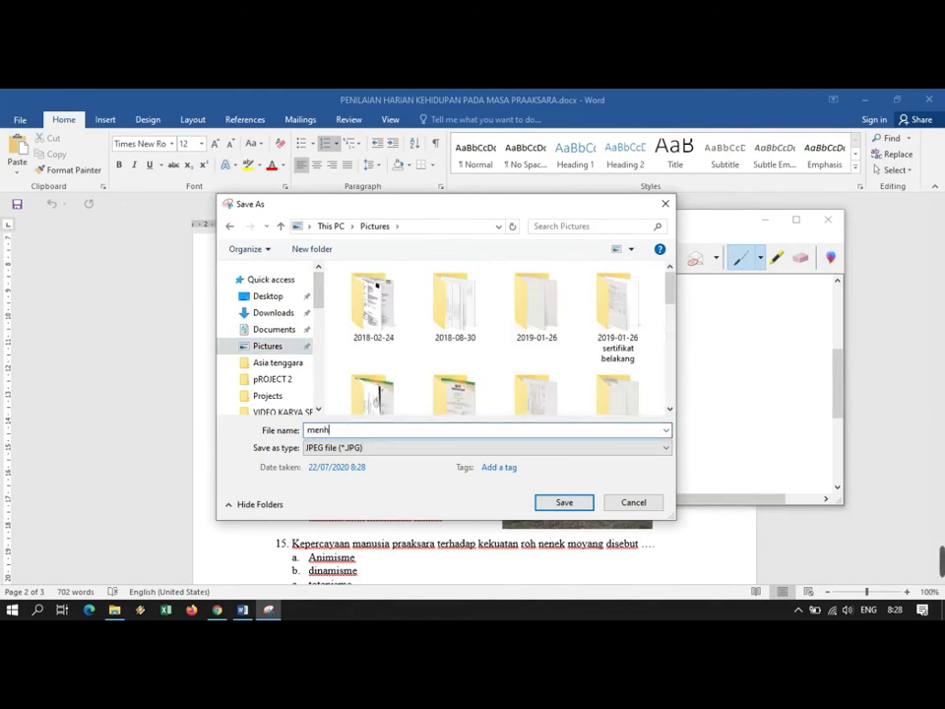
{"action": "type", "text": "ir"}
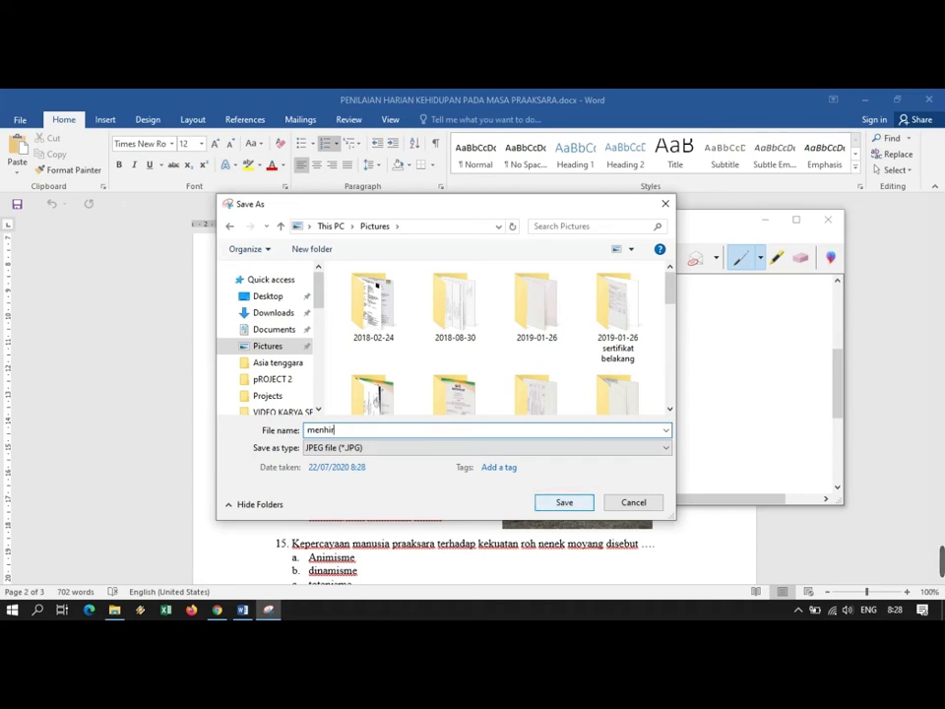
{"action": "key", "text": "Return"}
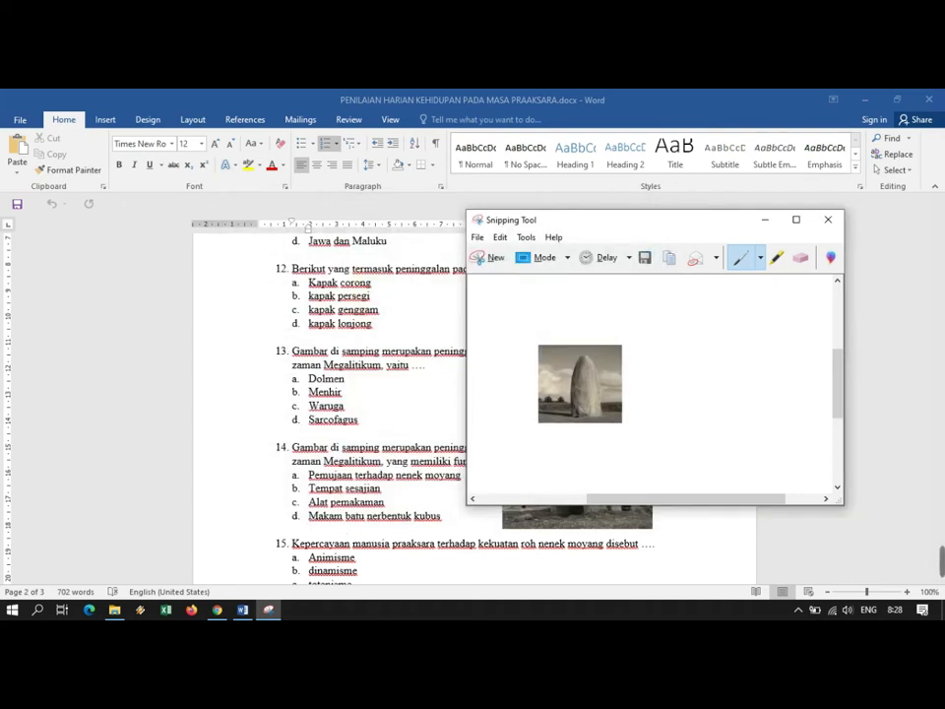
{"action": "left_click_drag", "start_coordinate": [693, 225], "coordinate": [519, 184]}
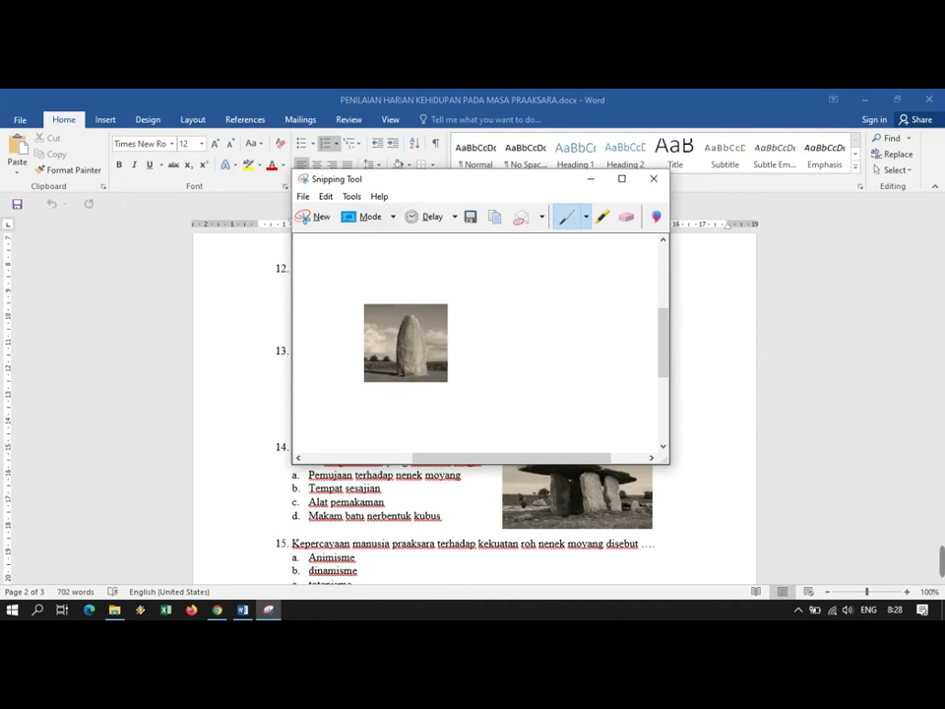
{"action": "left_click", "coordinate": [653, 179]}
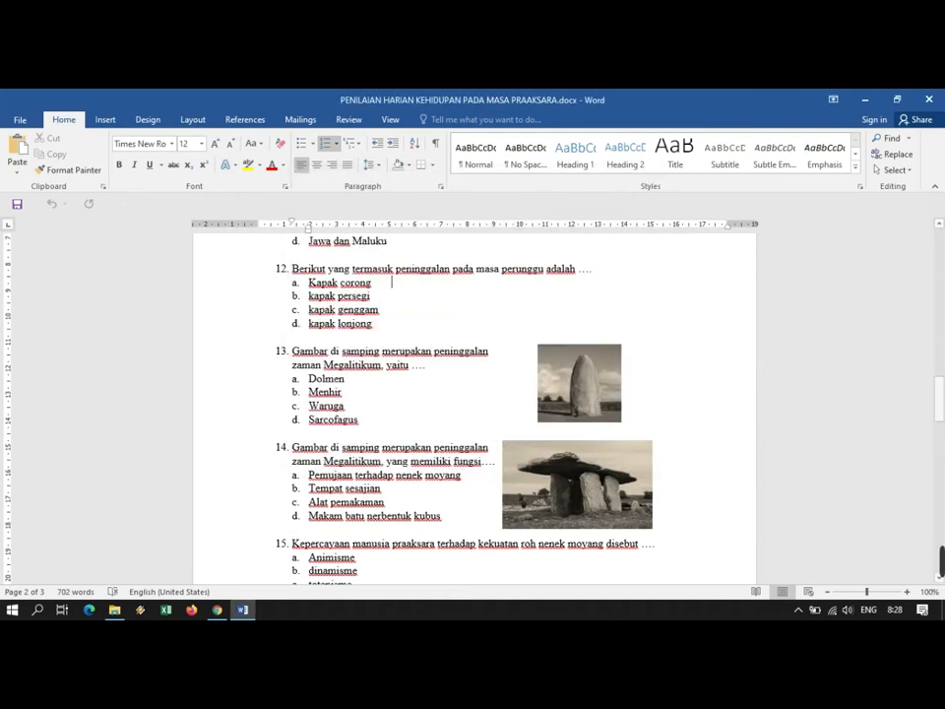
Step: Switch back to the form in Chrome and insert menhir.JPG from the Pictures folder into the Megalitikum question
{"action": "key", "text": "alt+Tab"}
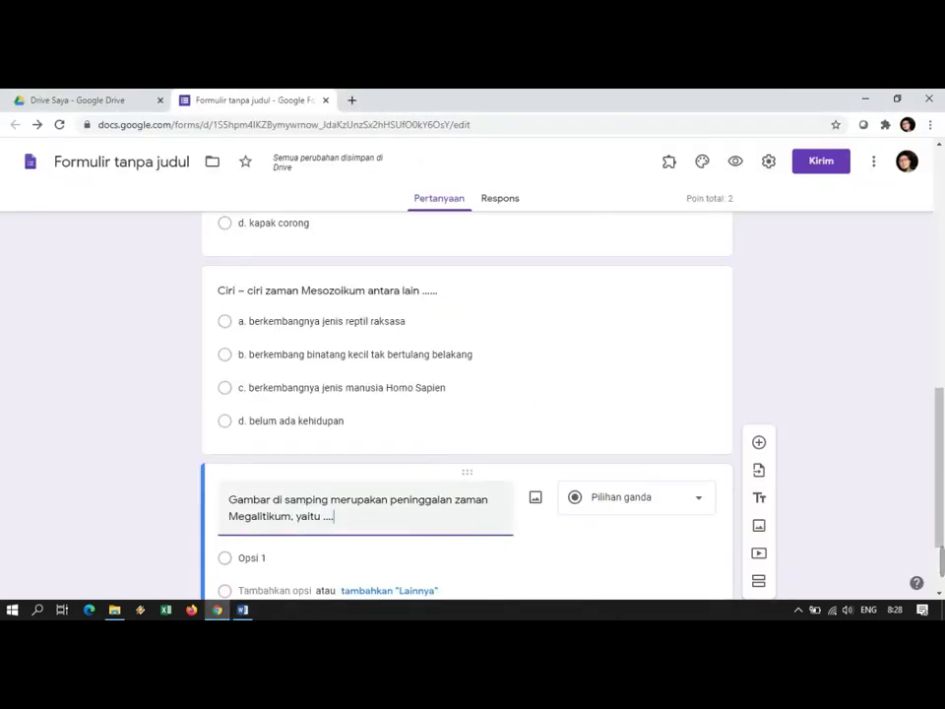
{"action": "scroll", "coordinate": [467, 406], "scroll_direction": "down", "scroll_amount": 1}
{"action": "left_click", "coordinate": [535, 428]}
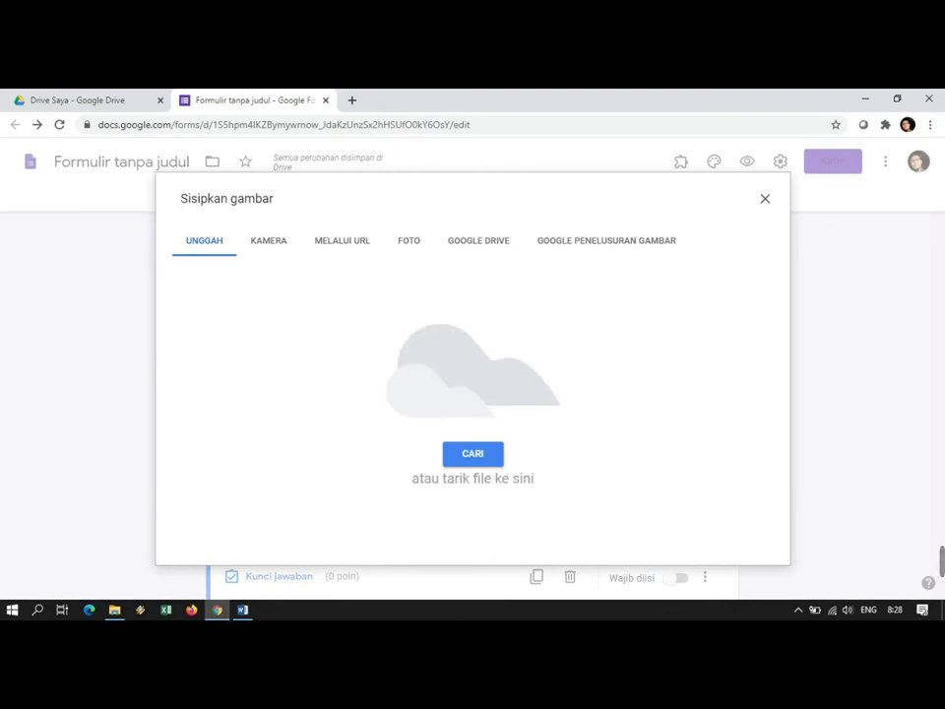
{"action": "left_click", "coordinate": [472, 454]}
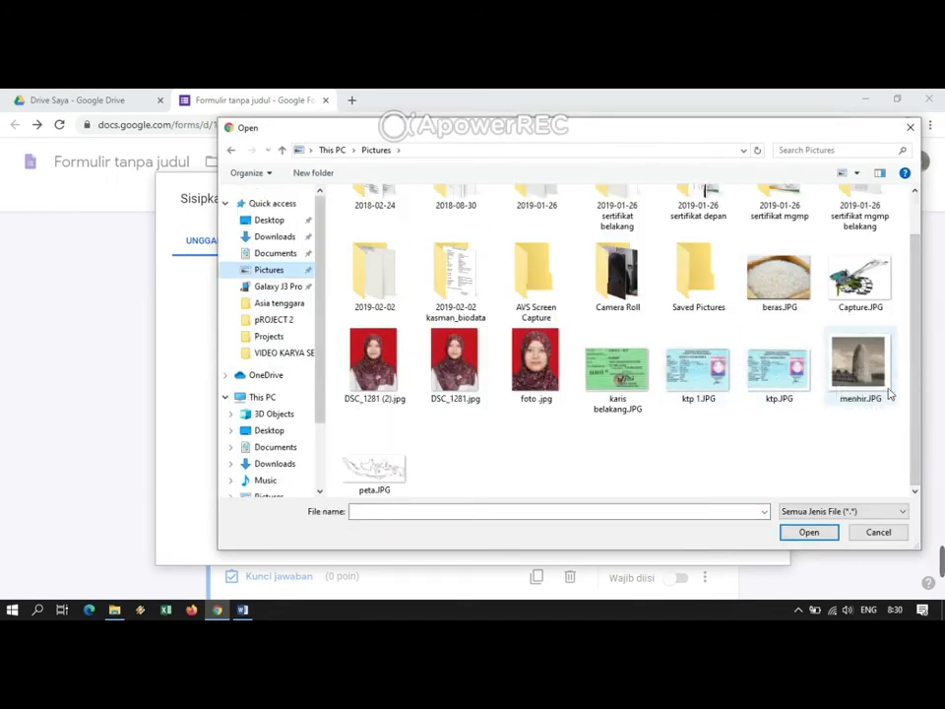
{"action": "left_click", "coordinate": [870, 366]}
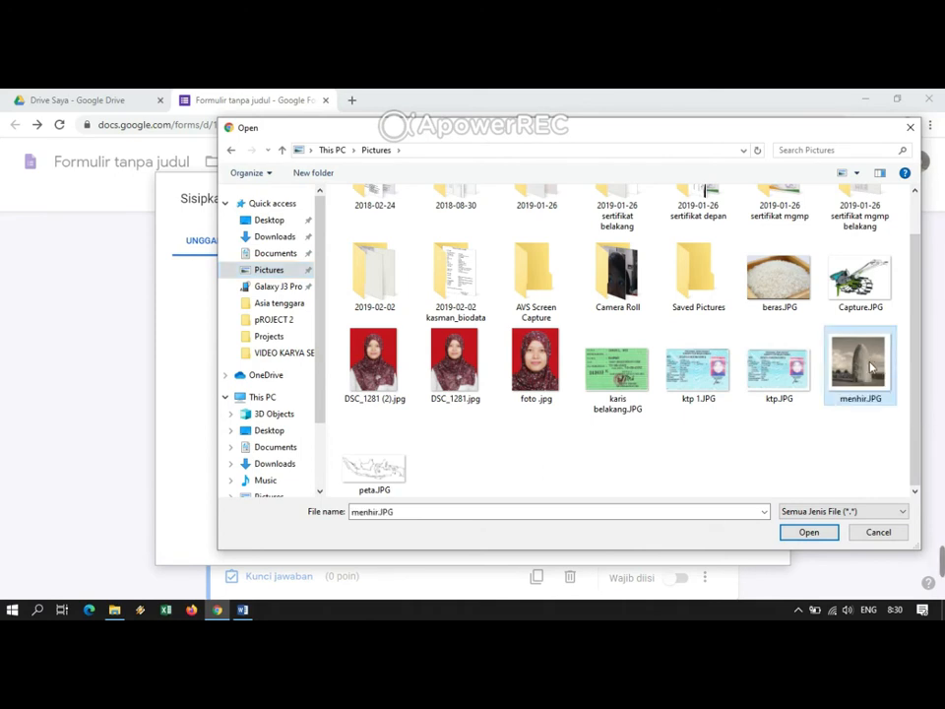
{"action": "left_click", "coordinate": [808, 533]}
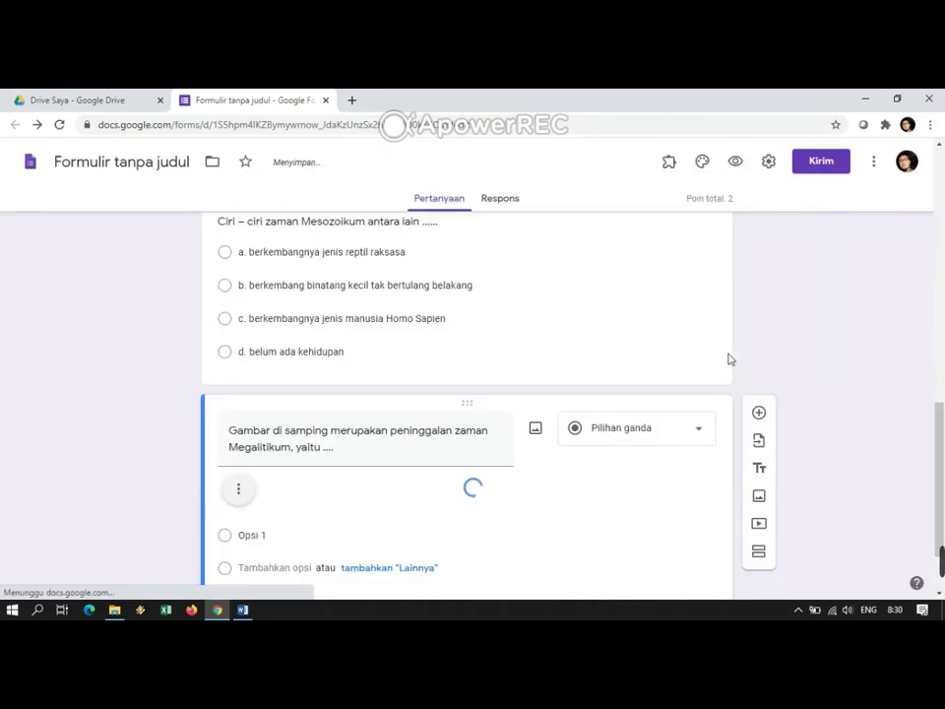
Step: Replace "samping" with "bawah" in the Megalitikum question's text
{"action": "scroll", "coordinate": [599, 460], "scroll_direction": "down", "scroll_amount": 3}
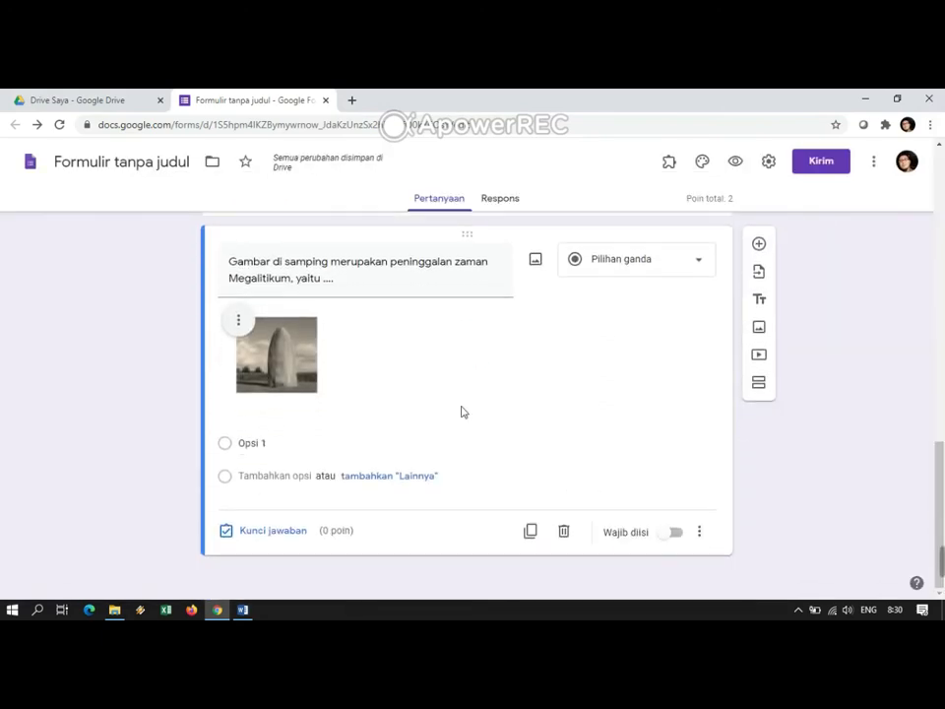
{"action": "left_click", "coordinate": [317, 262]}
{"action": "triple_click", "coordinate": [317, 262]}
{"action": "left_click", "coordinate": [317, 262]}
{"action": "double_click", "coordinate": [317, 262]}
{"action": "type", "text": "bawah"}
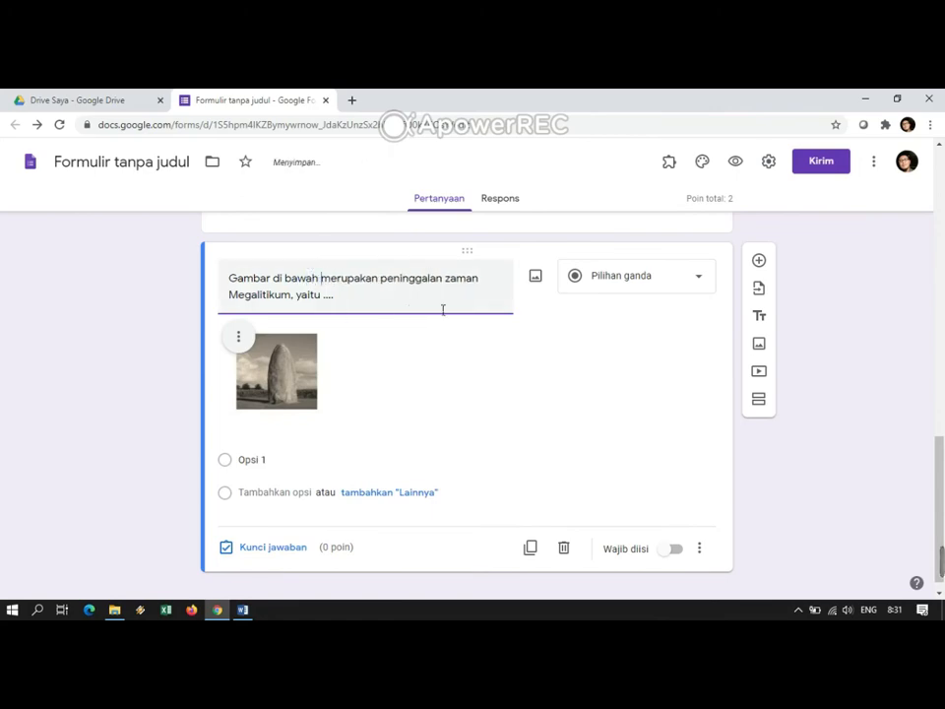
Step: Switch to Word and copy question 13's four answer options, from "Dolmen" to "Sarcofagus"
{"action": "left_click", "coordinate": [242, 609]}
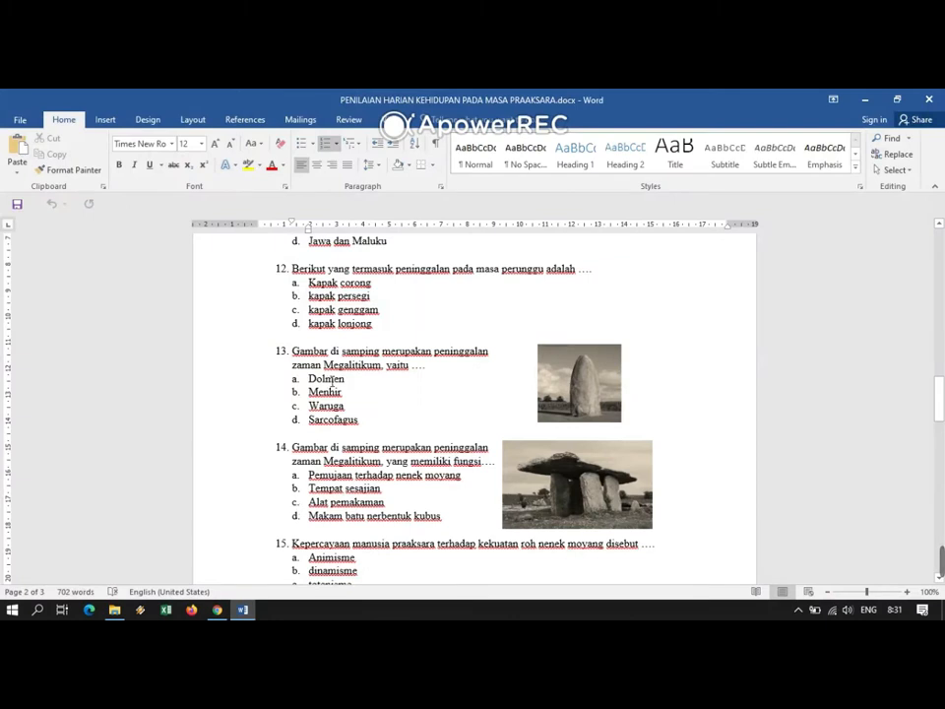
{"action": "left_click_drag", "start_coordinate": [313, 383], "coordinate": [375, 423]}
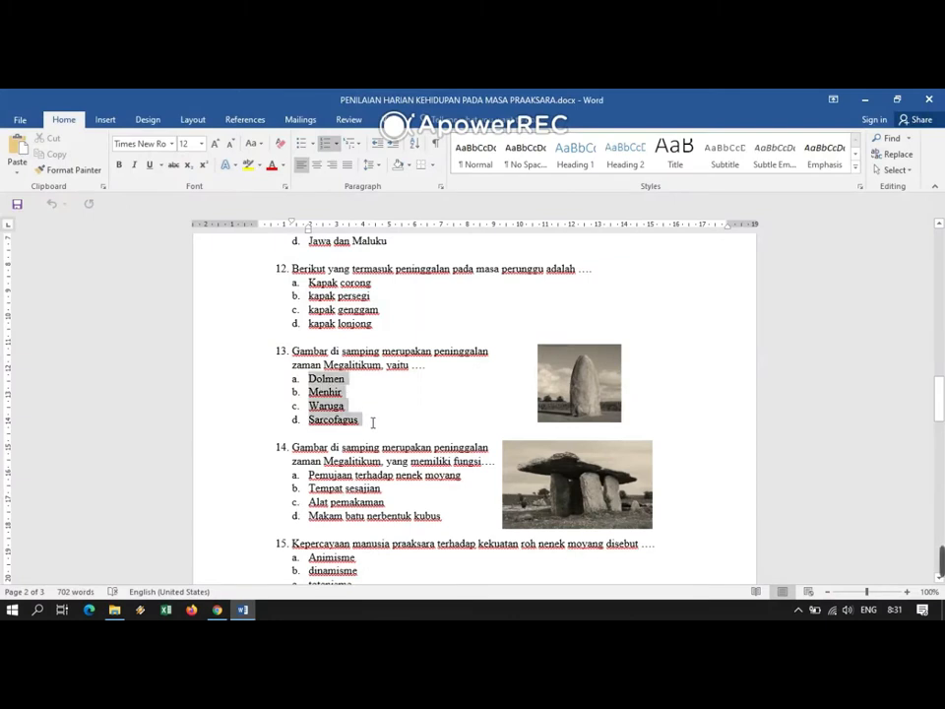
{"action": "right_click", "coordinate": [327, 405]}
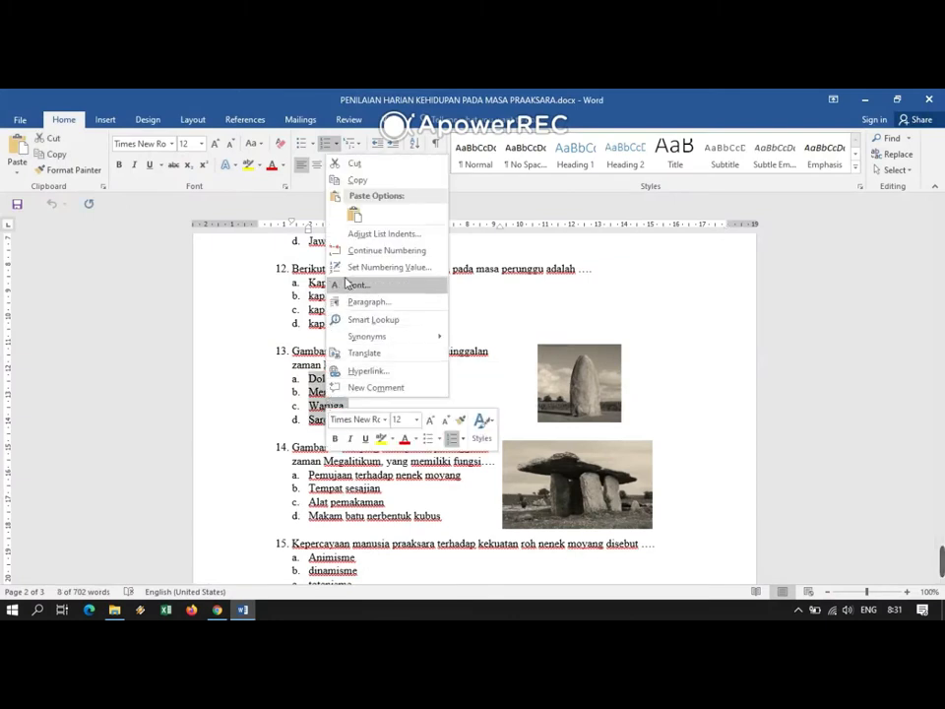
{"action": "left_click", "coordinate": [375, 189]}
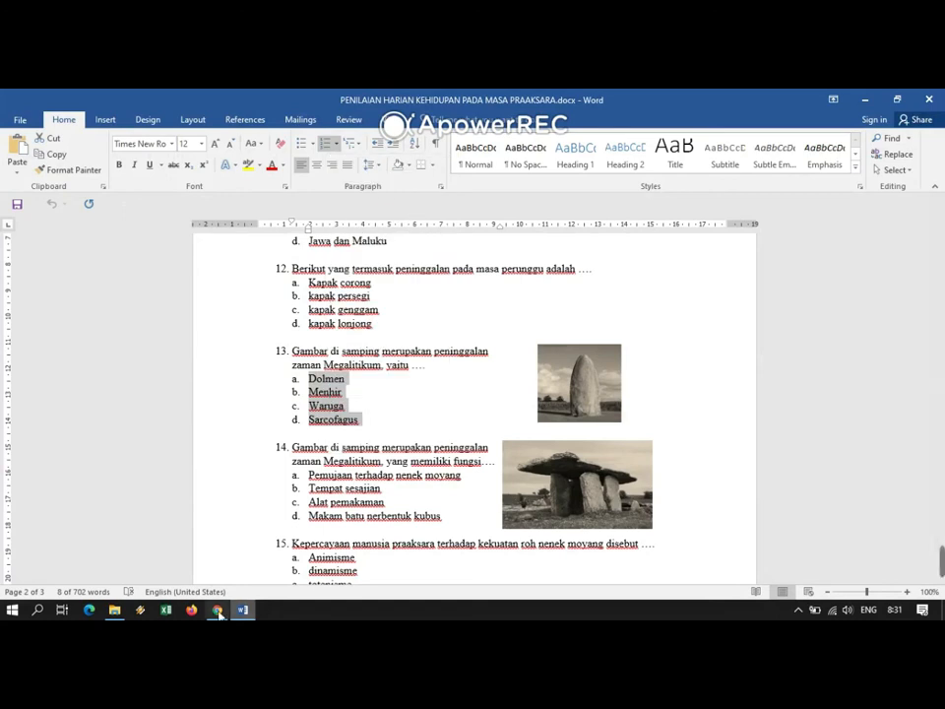
Step: Switch back to the form in Chrome and paste the copied answers a to d as the Megalitikum question's options, replacing "Opsi 1"
{"action": "left_click", "coordinate": [216, 611]}
{"action": "left_click", "coordinate": [258, 459]}
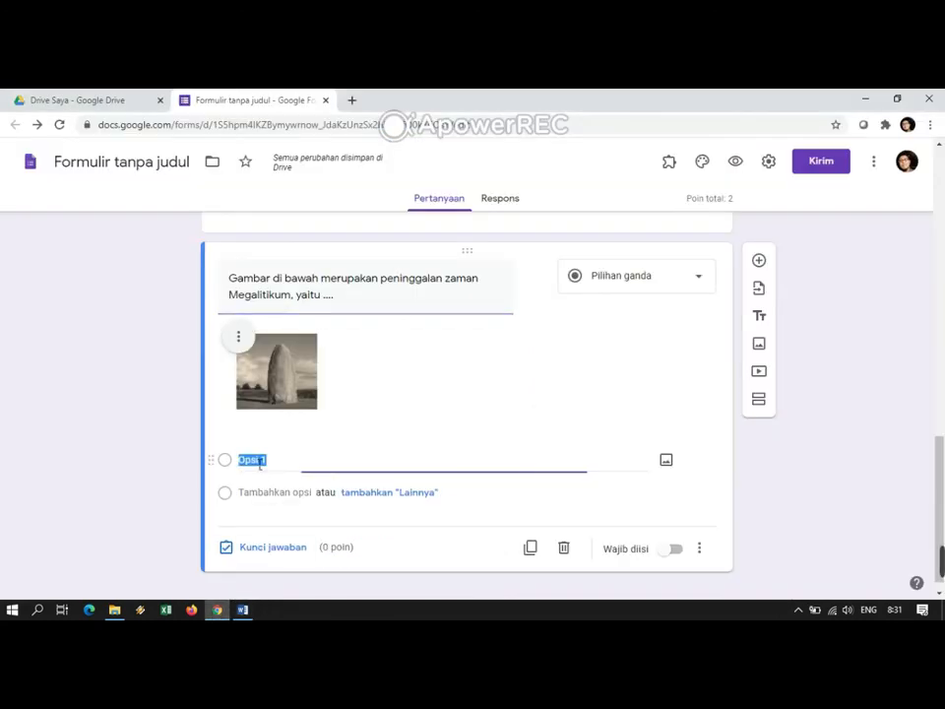
{"action": "key", "text": "ctrl+v"}
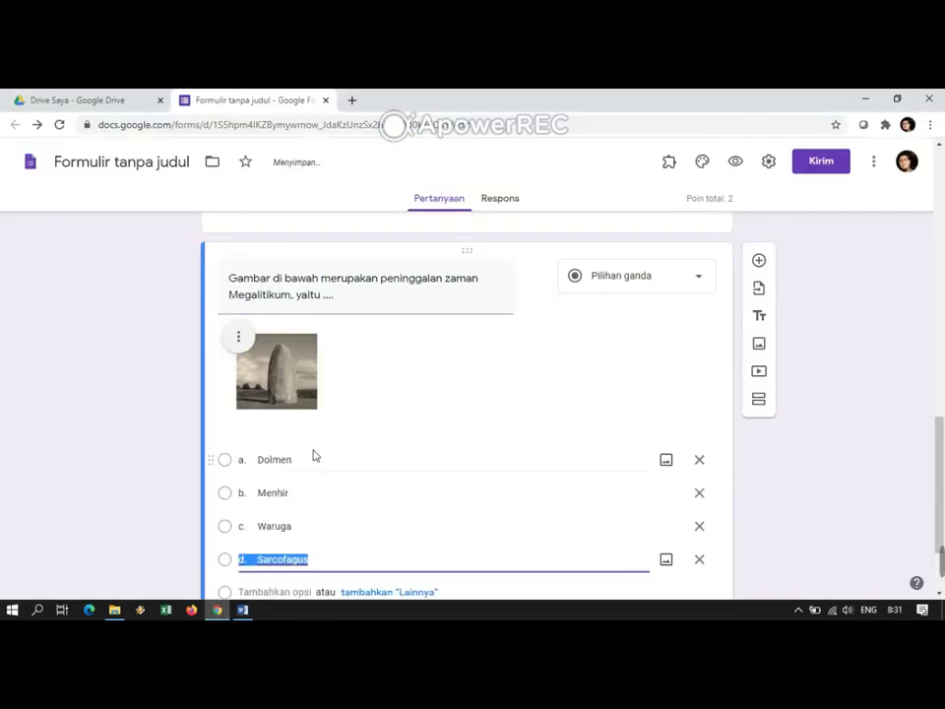
Step: Set "b. Menhir" as the Megalitikum picture question's correct answer worth 1 point and finish its answer key
{"action": "scroll", "coordinate": [399, 453], "scroll_direction": "down", "scroll_amount": 2}
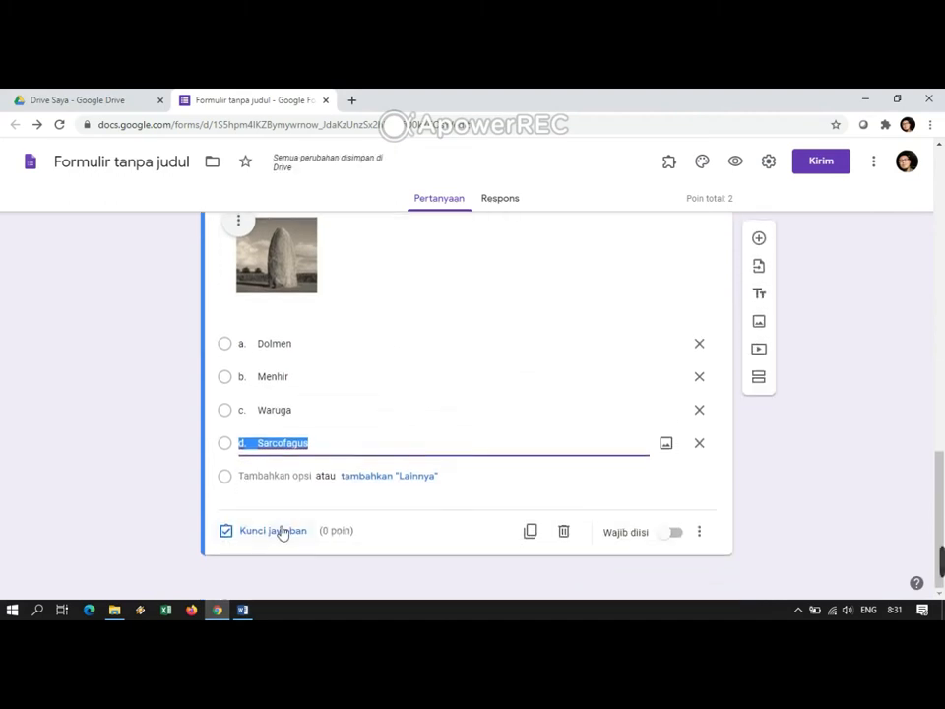
{"action": "left_click", "coordinate": [282, 531]}
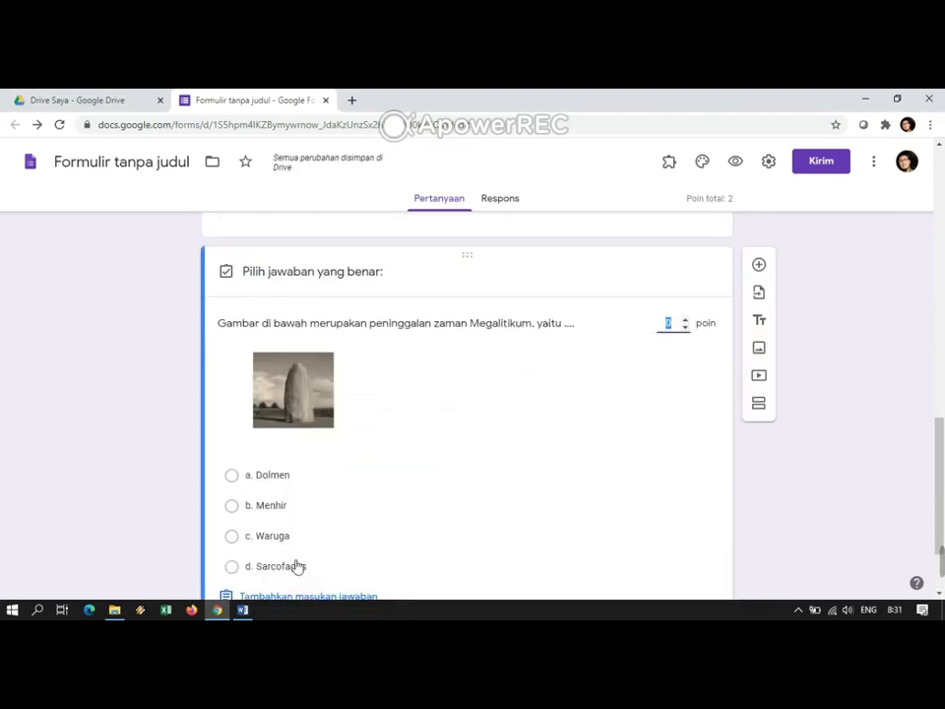
{"action": "left_click", "coordinate": [285, 507]}
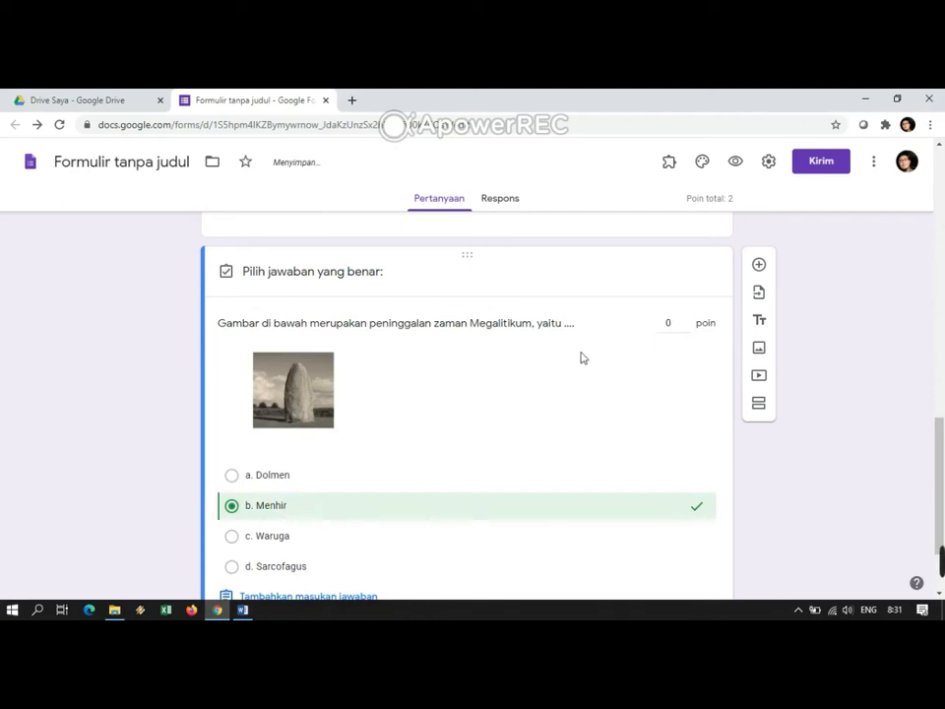
{"action": "left_click", "coordinate": [686, 320]}
{"action": "scroll", "coordinate": [681, 440], "scroll_direction": "down", "scroll_amount": 2}
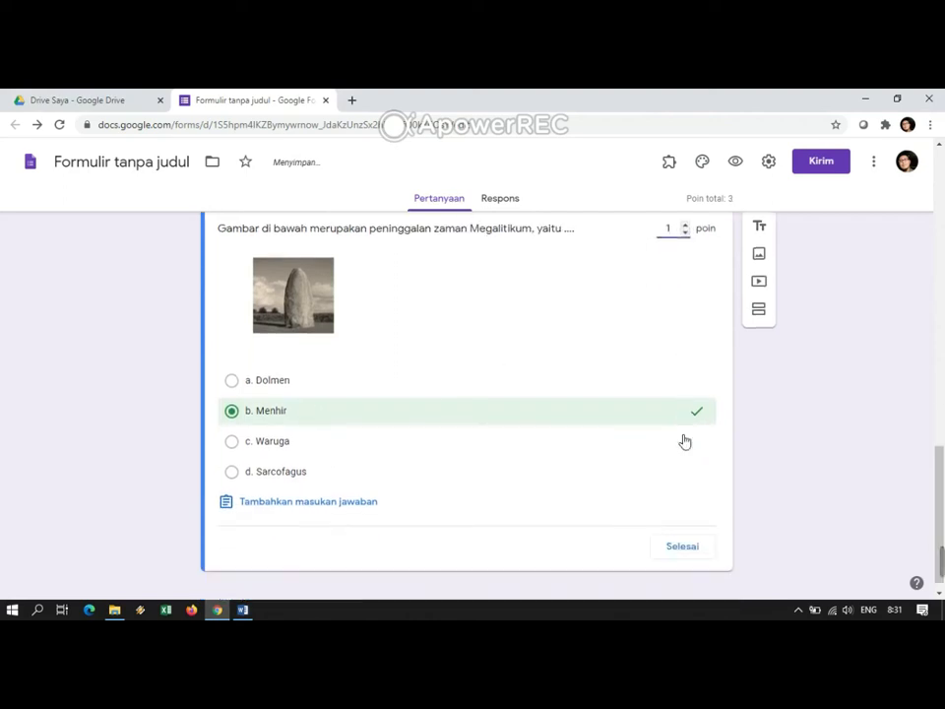
{"action": "left_click", "coordinate": [689, 531]}
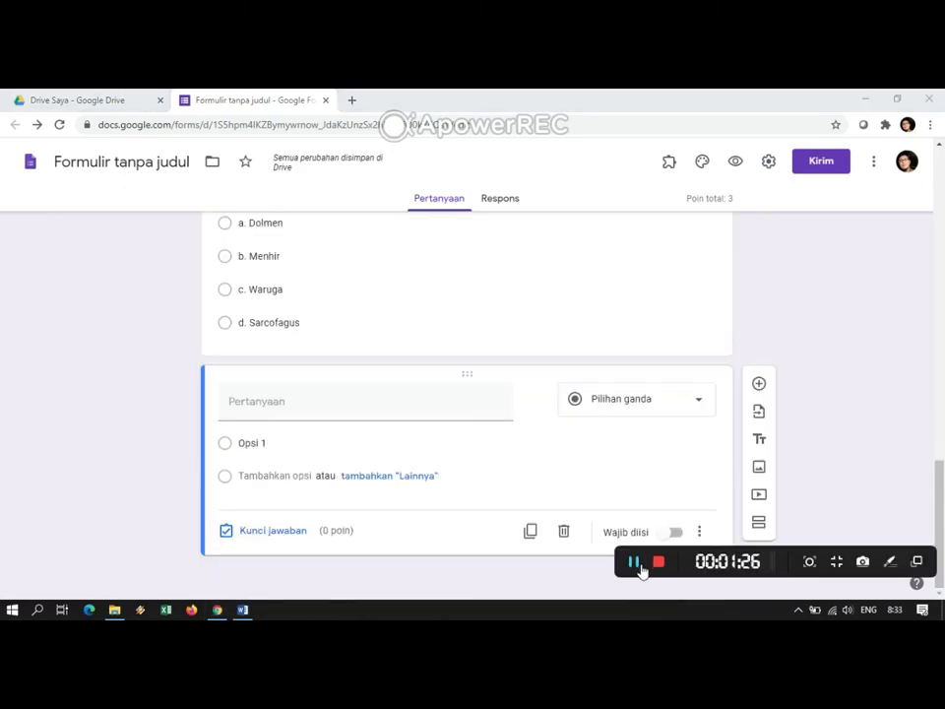
Step: Switch to Word and copy question 16's text, "Peninggalan zaman Megalitikum yang merupakan ide awal dari pembuatan candi Borobudur adalah …"
{"action": "left_click", "coordinate": [242, 609]}
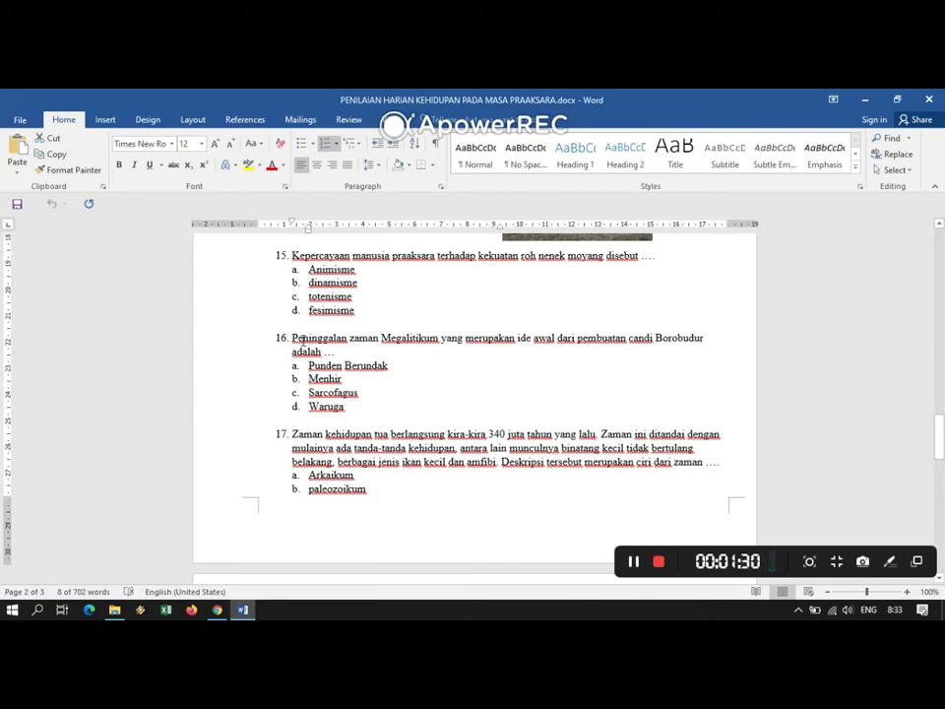
{"action": "left_click_drag", "start_coordinate": [306, 346], "coordinate": [352, 359]}
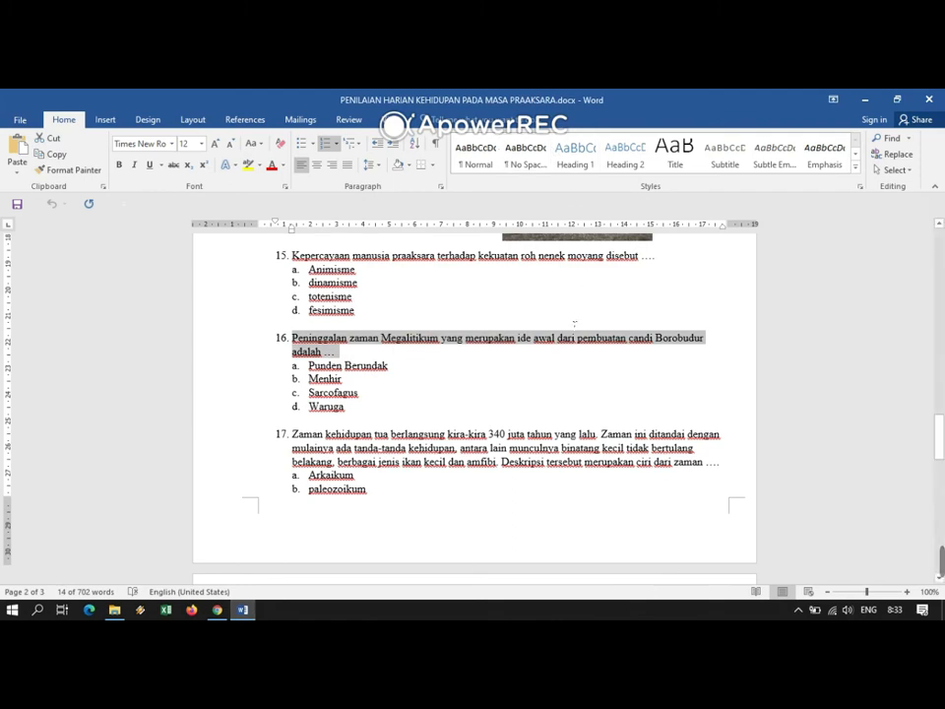
{"action": "right_click", "coordinate": [627, 342]}
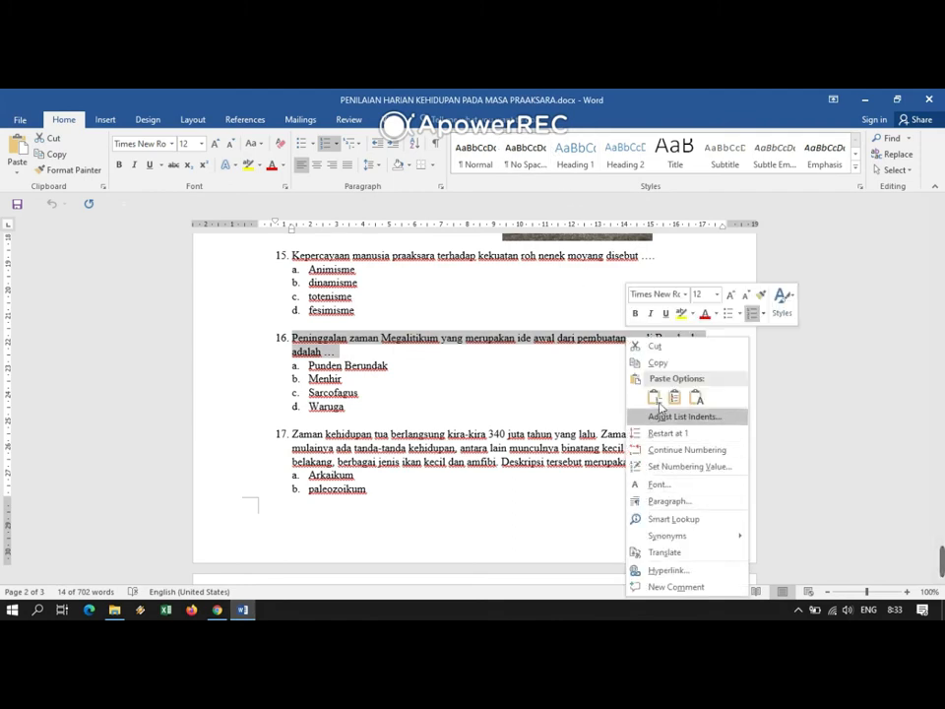
{"action": "left_click", "coordinate": [658, 363]}
Step: Switch back to the form in Chrome and paste the copied Borobudur question text into the new blank question
{"action": "key", "text": "alt+Tab"}
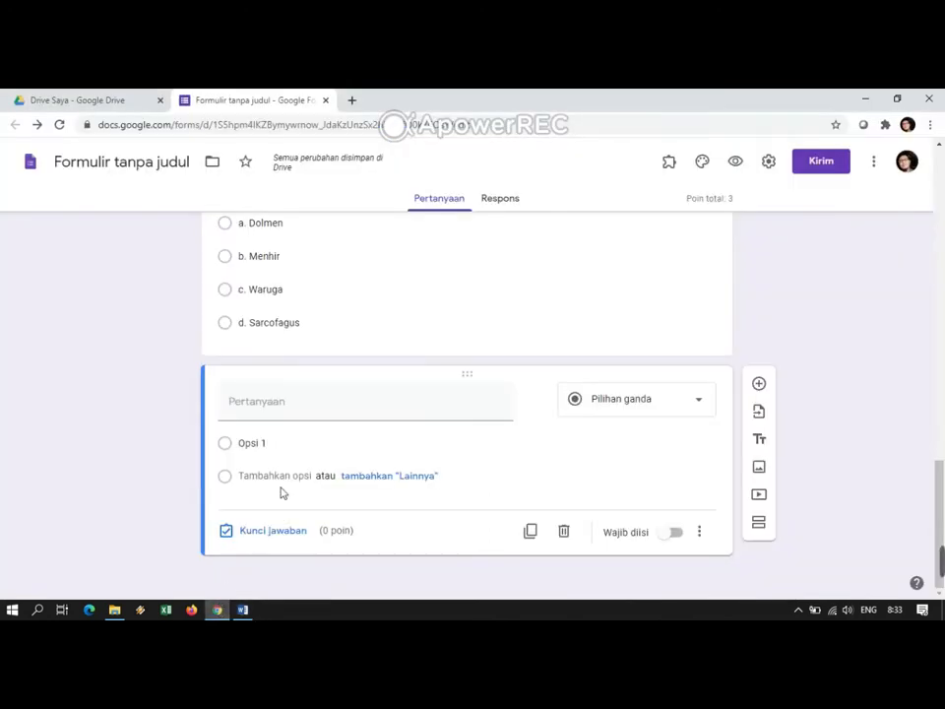
{"action": "left_click", "coordinate": [313, 406]}
{"action": "right_click", "coordinate": [311, 405]}
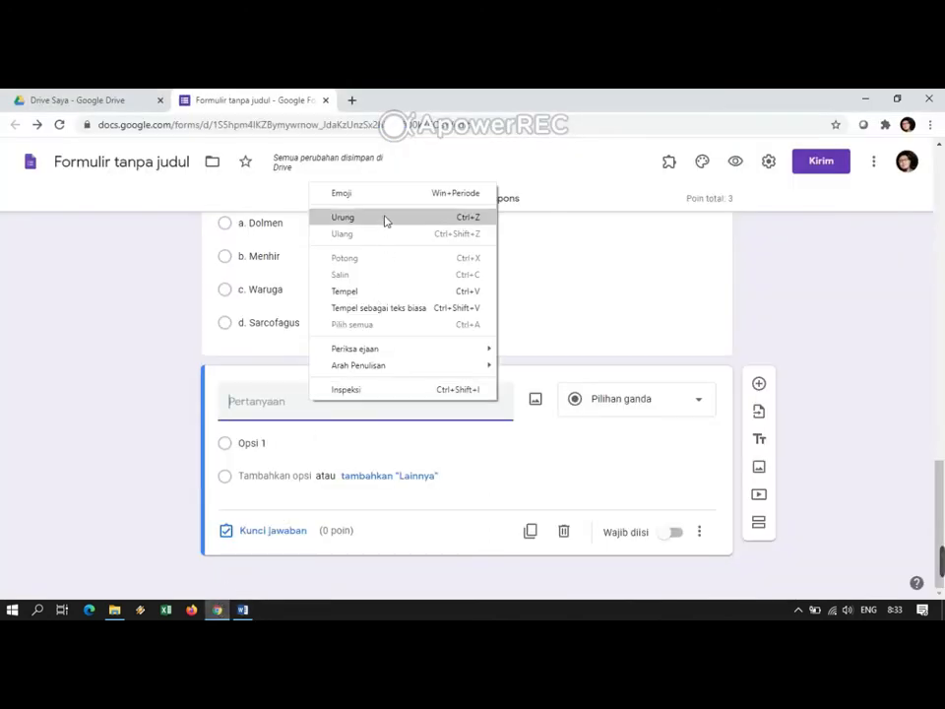
{"action": "left_click", "coordinate": [373, 290]}
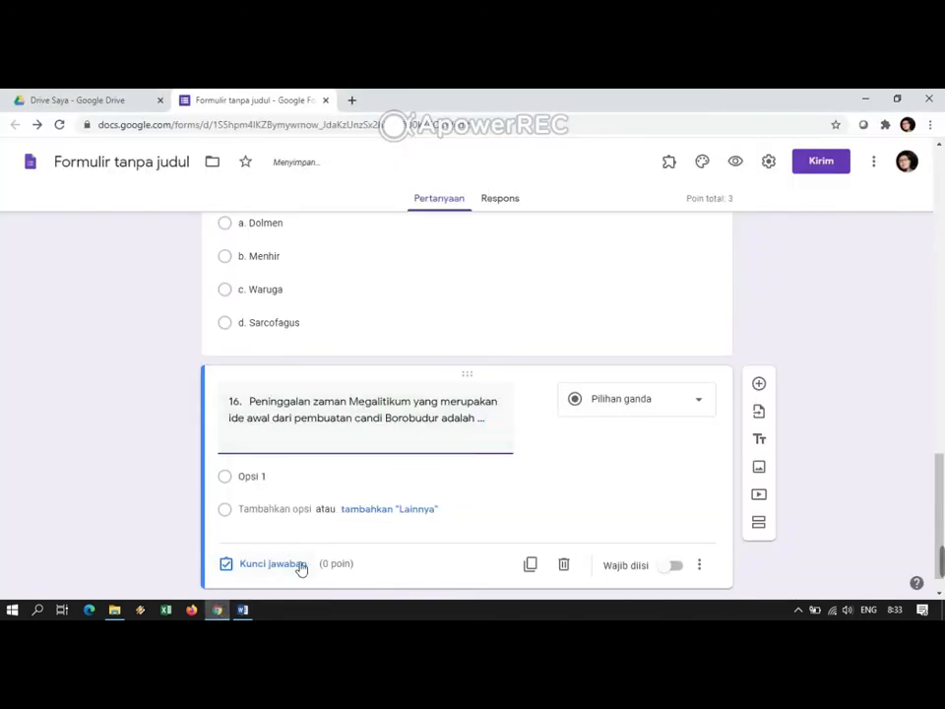
Step: Switch to Word and copy question 16's four answer options, from "Punden Berundak" to "Waruga"
{"action": "mouse_move", "coordinate": [216, 612]}
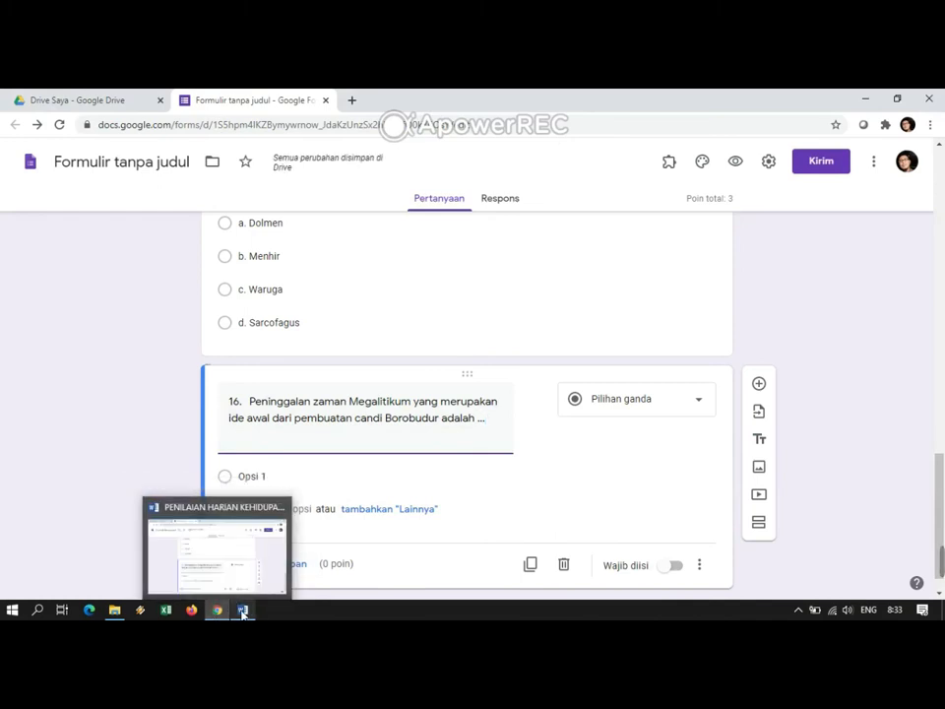
{"action": "left_click", "coordinate": [242, 610]}
{"action": "left_click_drag", "start_coordinate": [323, 371], "coordinate": [366, 422]}
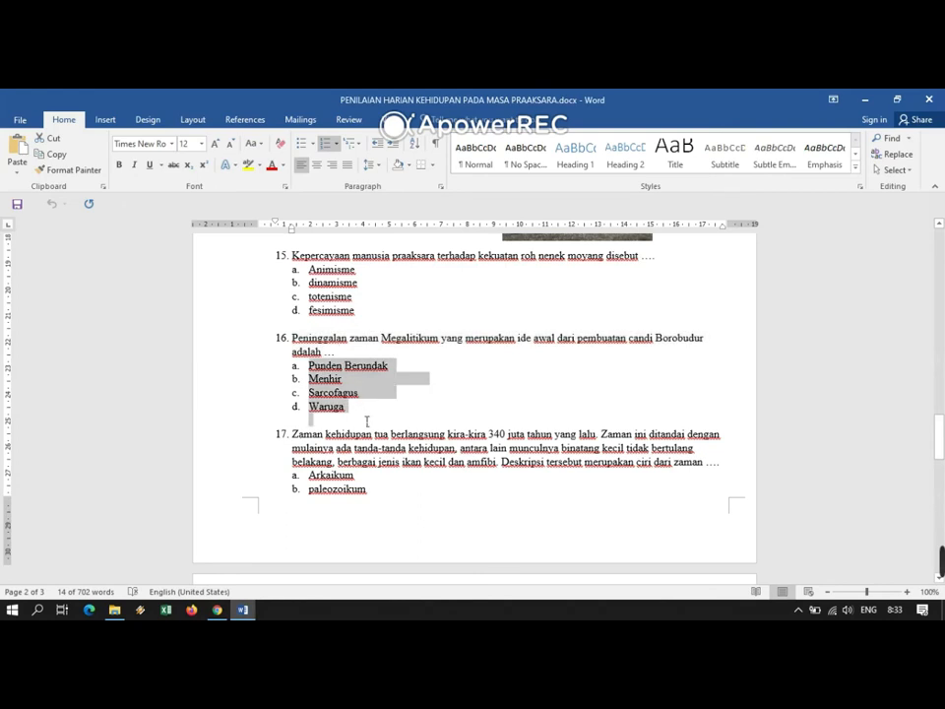
{"action": "right_click", "coordinate": [338, 392]}
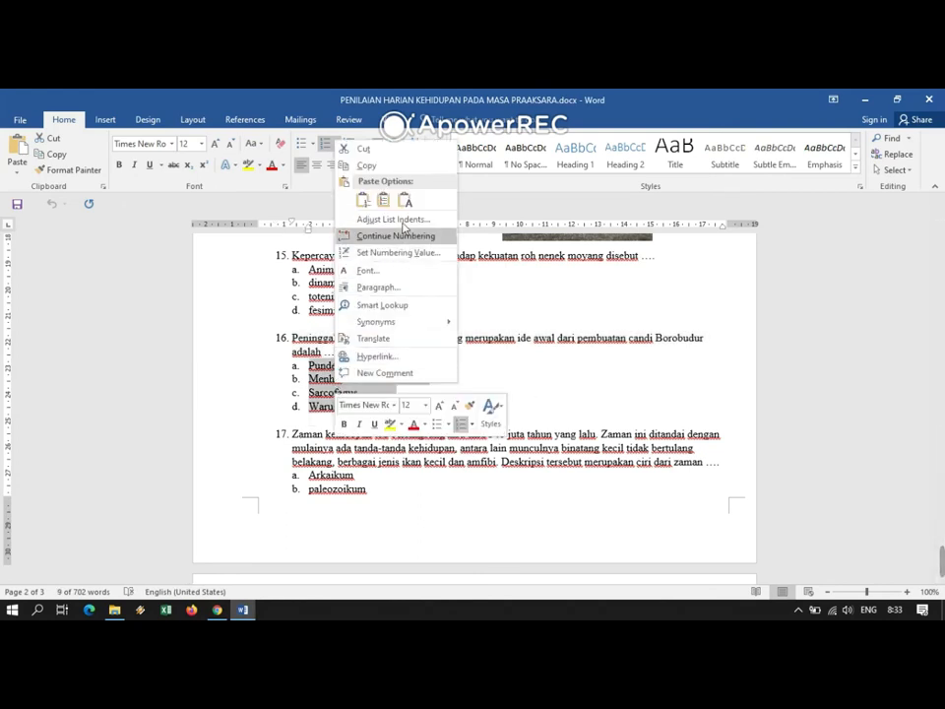
{"action": "left_click", "coordinate": [379, 165]}
Step: Return to the form in Chrome and paste the copied answers a to d as the Borobudur question's options, replacing "Opsi 1"
{"action": "left_click", "coordinate": [245, 611]}
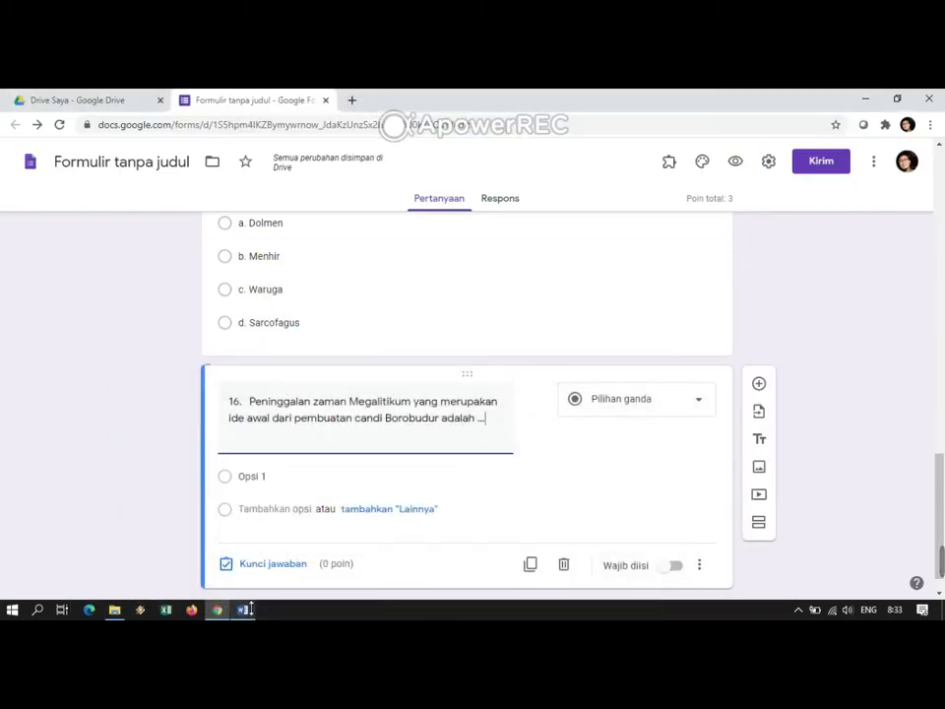
{"action": "left_click", "coordinate": [248, 481]}
{"action": "right_click", "coordinate": [255, 478]}
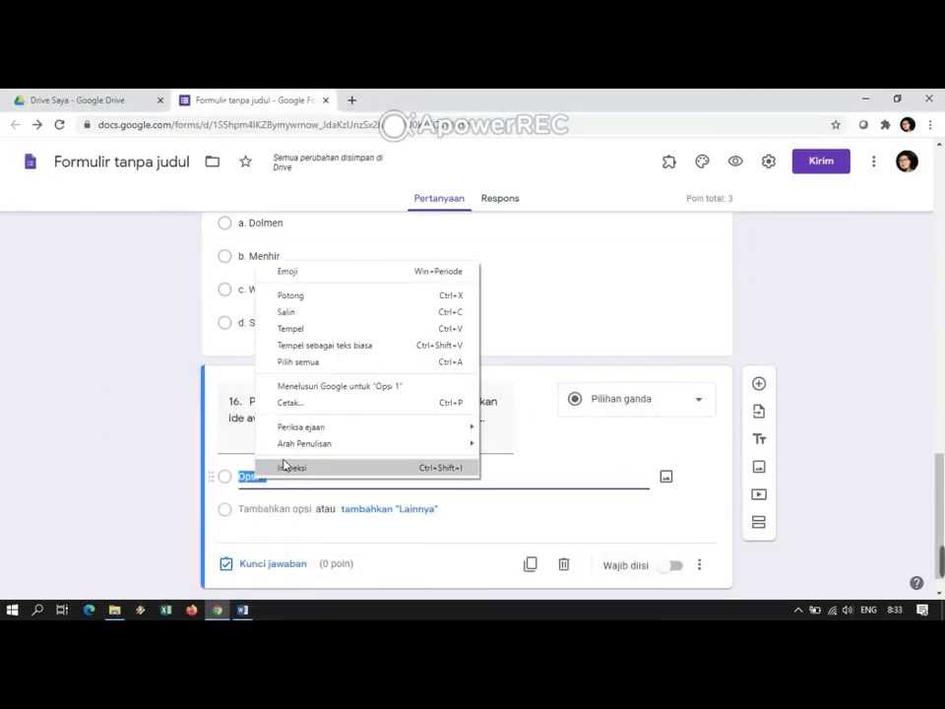
{"action": "left_click", "coordinate": [321, 331]}
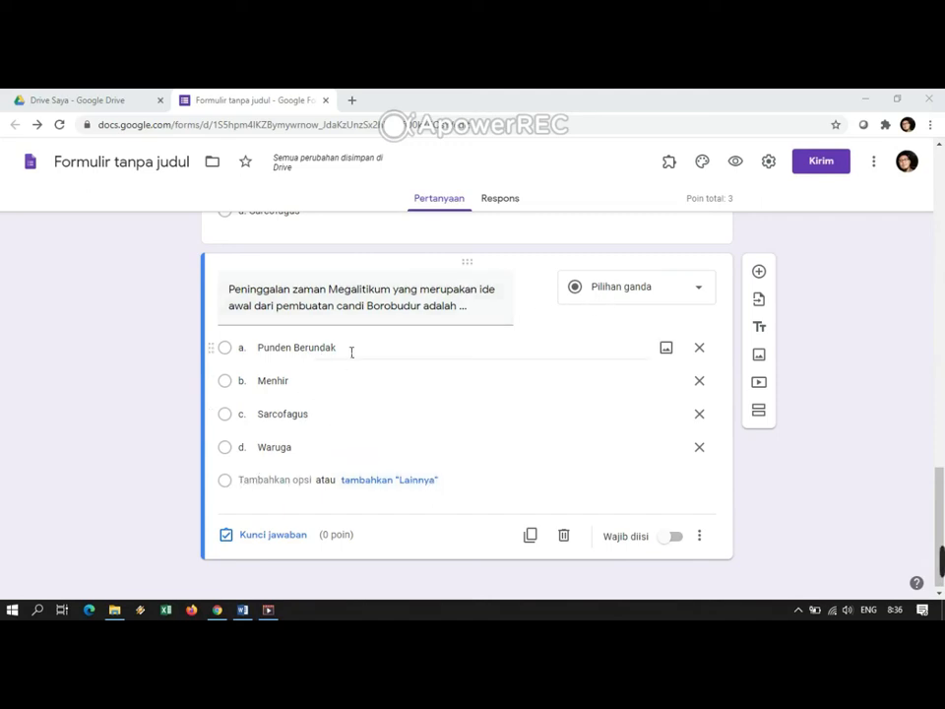
{"action": "left_click", "coordinate": [275, 482]}
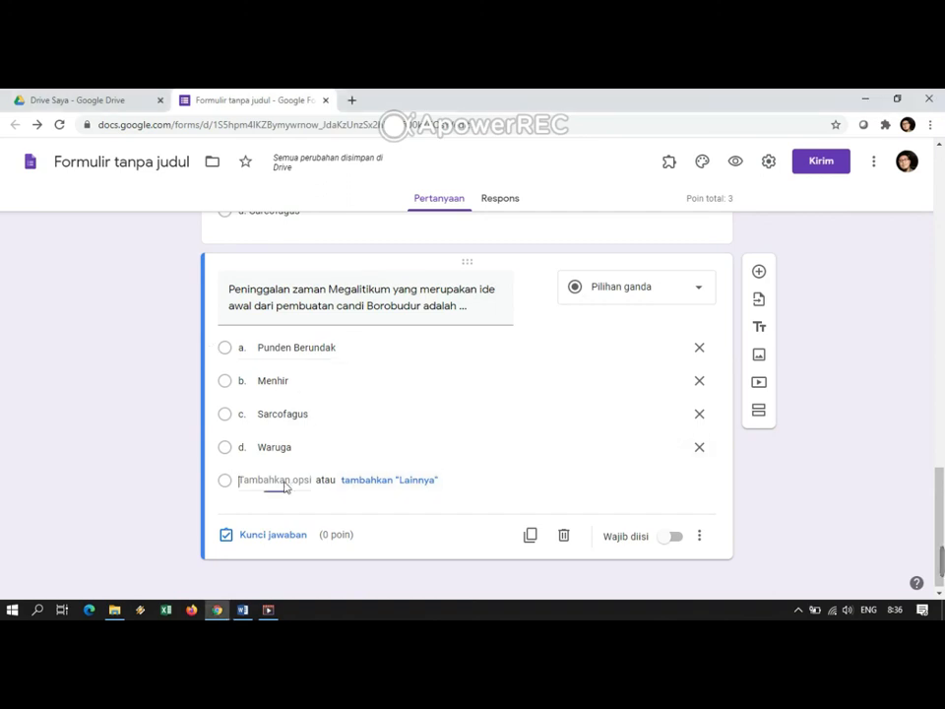
{"action": "left_click", "coordinate": [129, 407]}
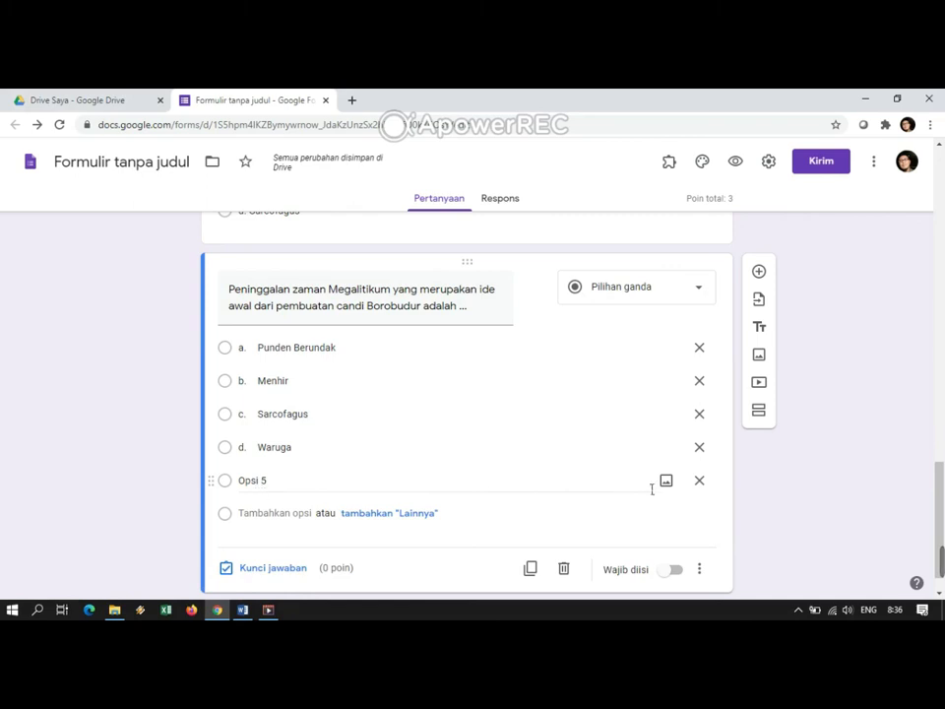
{"action": "left_click", "coordinate": [699, 481]}
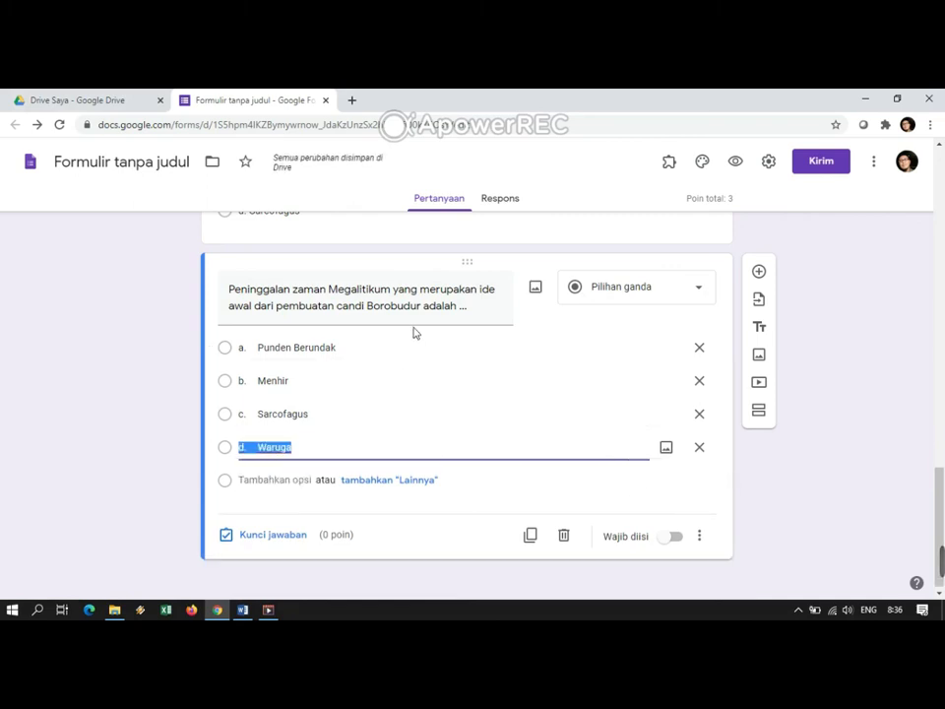
Step: Insert punden berundak.JPG from the Soal folder as the picture for option a, "Punden Berundak"
{"action": "left_click", "coordinate": [666, 348]}
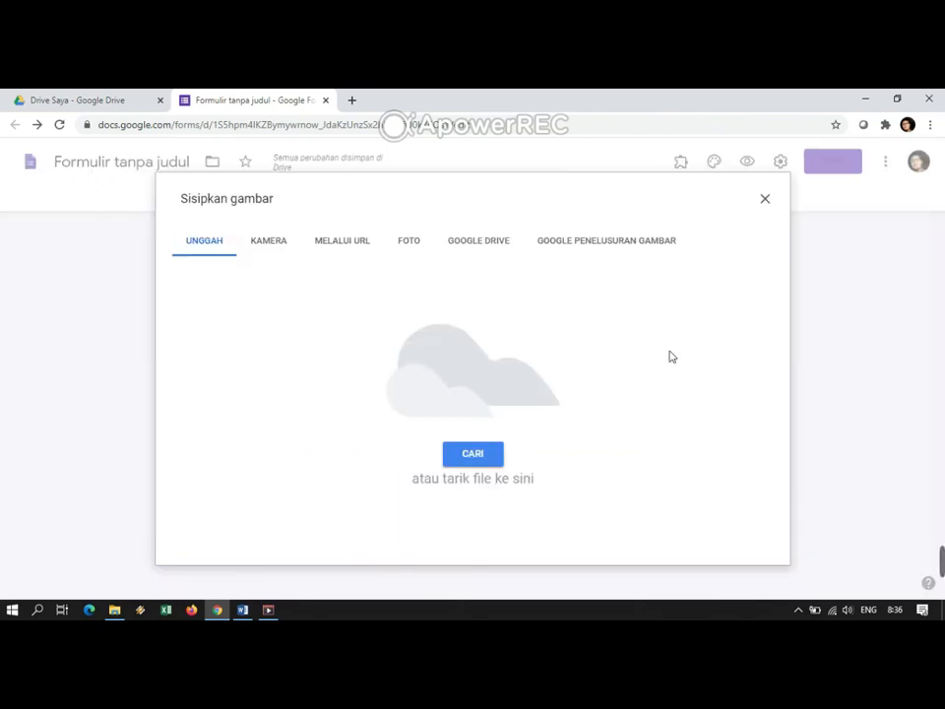
{"action": "left_click", "coordinate": [495, 454]}
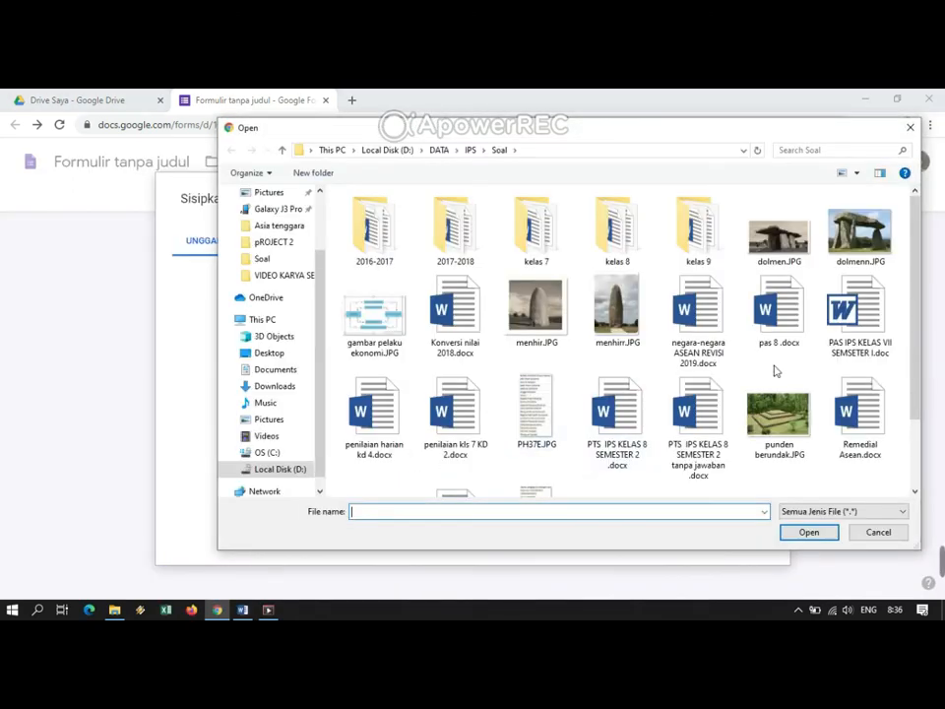
{"action": "left_click", "coordinate": [778, 428]}
{"action": "double_click", "coordinate": [779, 428]}
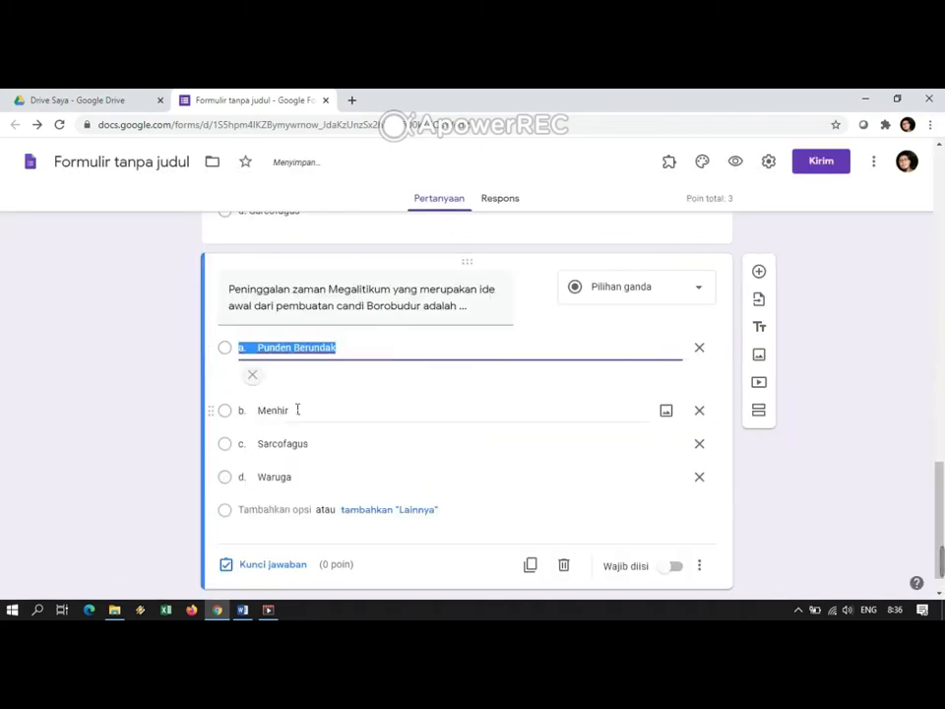
Step: Insert menhirr.JPG from the Soal folder as the picture for option b, "Menhir"
{"action": "left_click", "coordinate": [306, 489]}
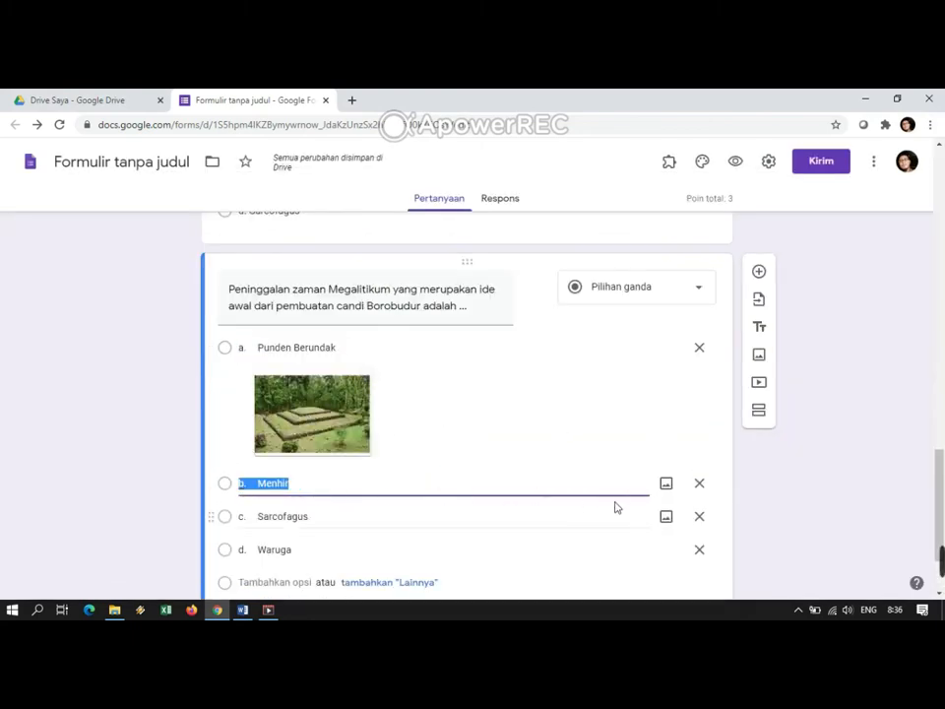
{"action": "left_click", "coordinate": [665, 485]}
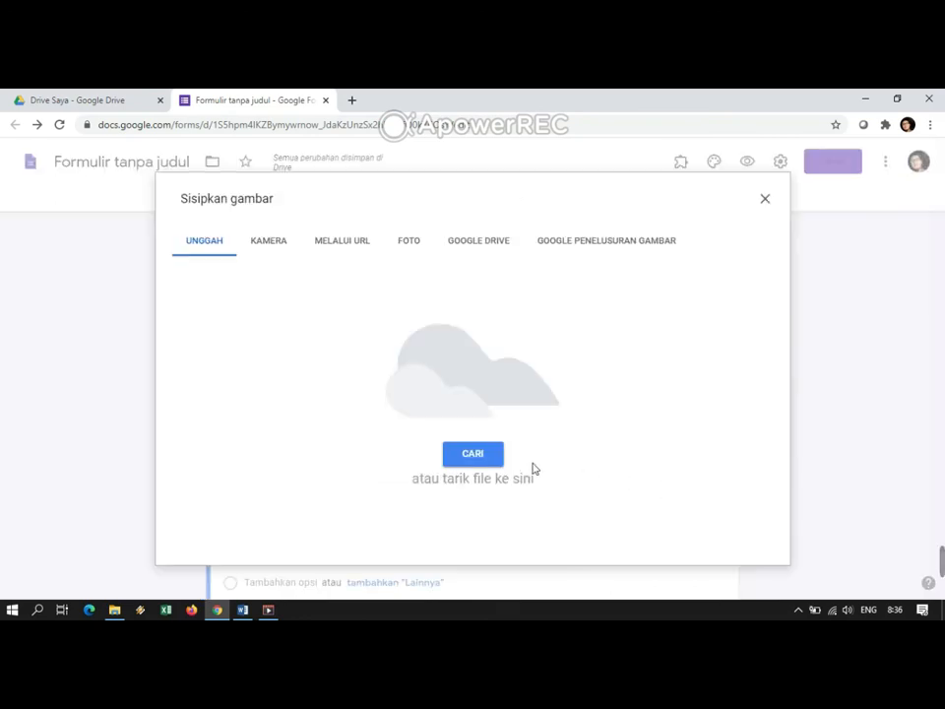
{"action": "left_click", "coordinate": [483, 463]}
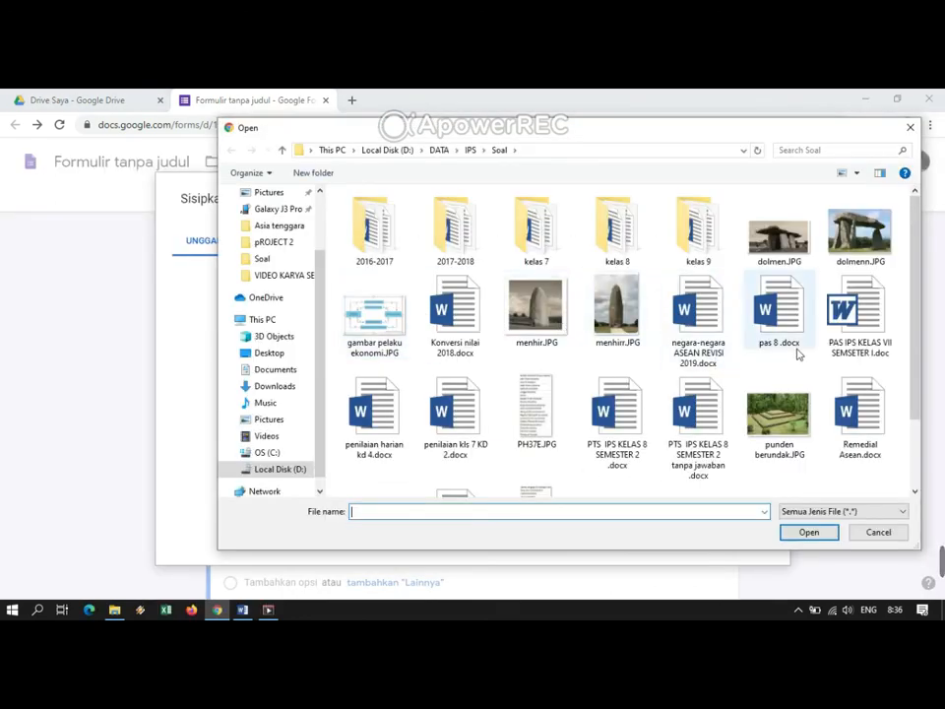
{"action": "double_click", "coordinate": [614, 309]}
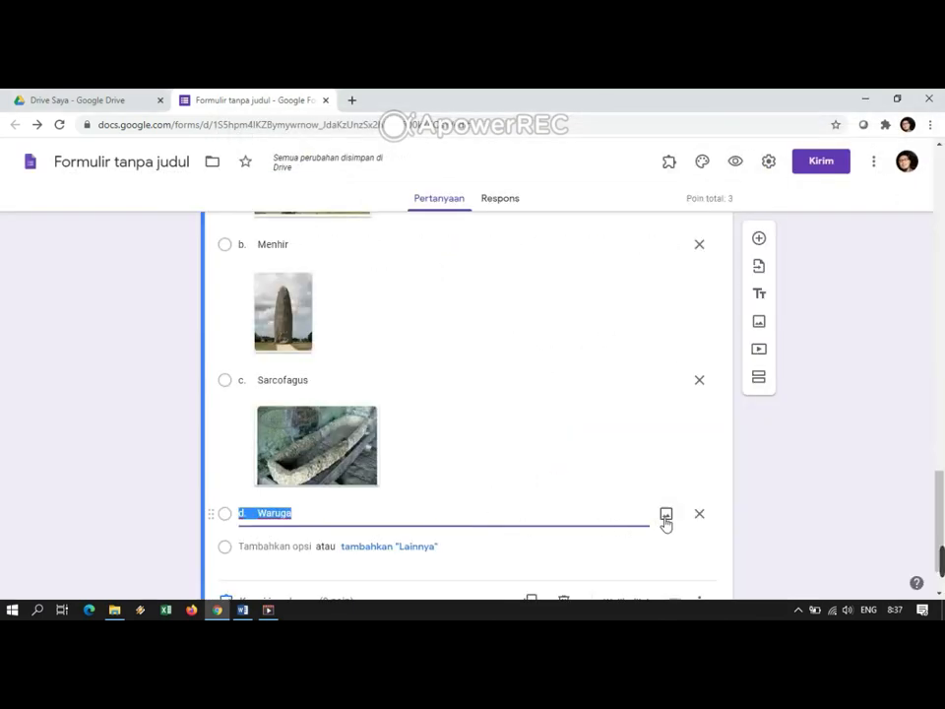
Step: Insert waruga.JPG from the Soal folder as the picture for option d, "Waruga"
{"action": "left_click", "coordinate": [664, 515]}
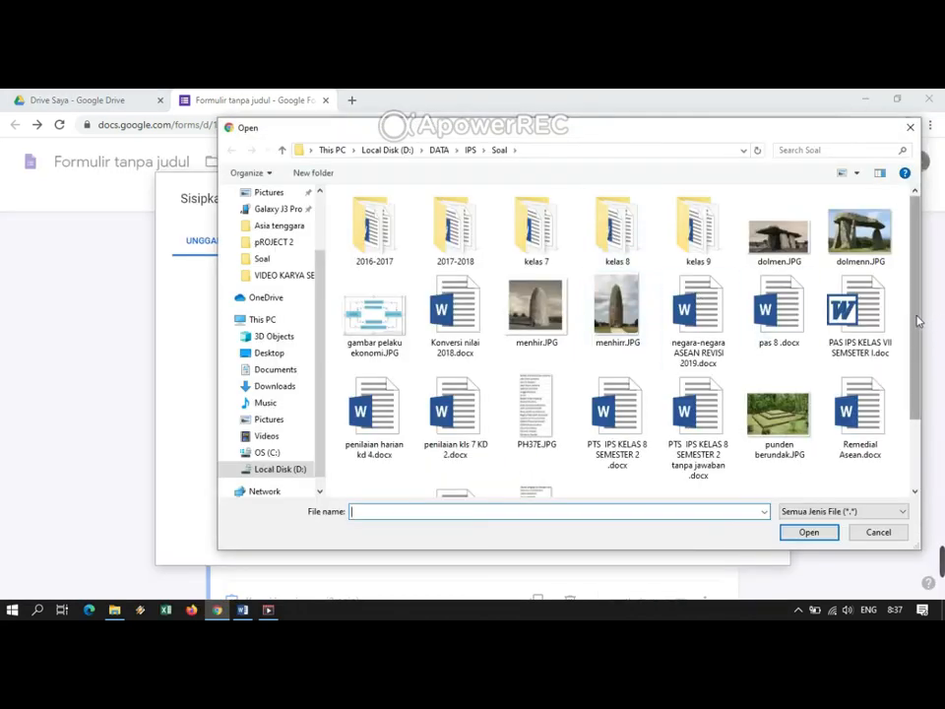
{"action": "scroll", "coordinate": [709, 413], "scroll_direction": "down", "scroll_amount": 1}
{"action": "left_click", "coordinate": [646, 481]}
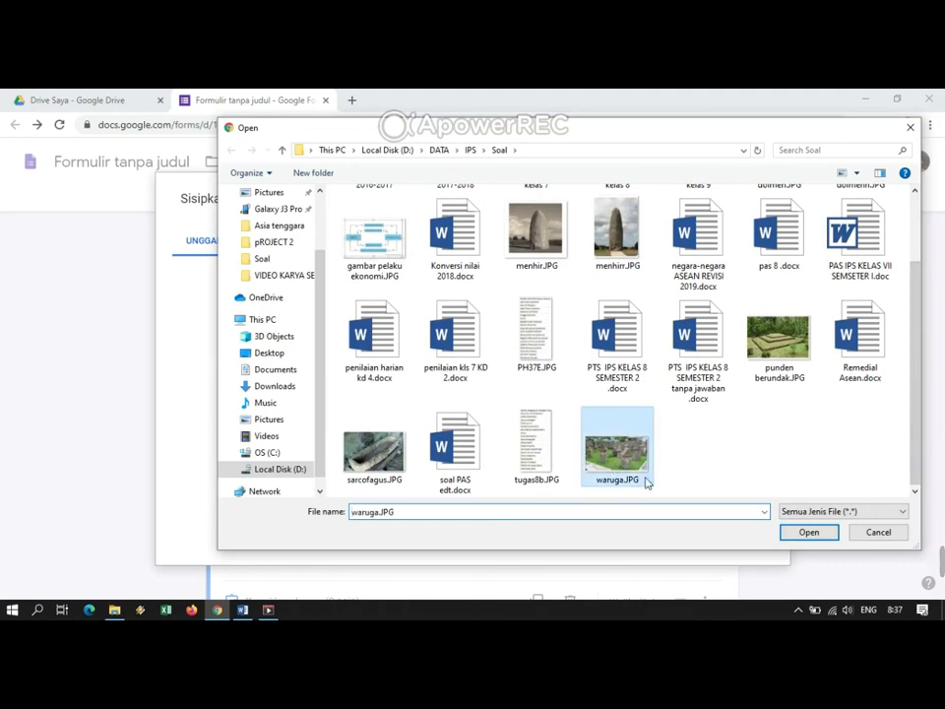
{"action": "left_click", "coordinate": [802, 532]}
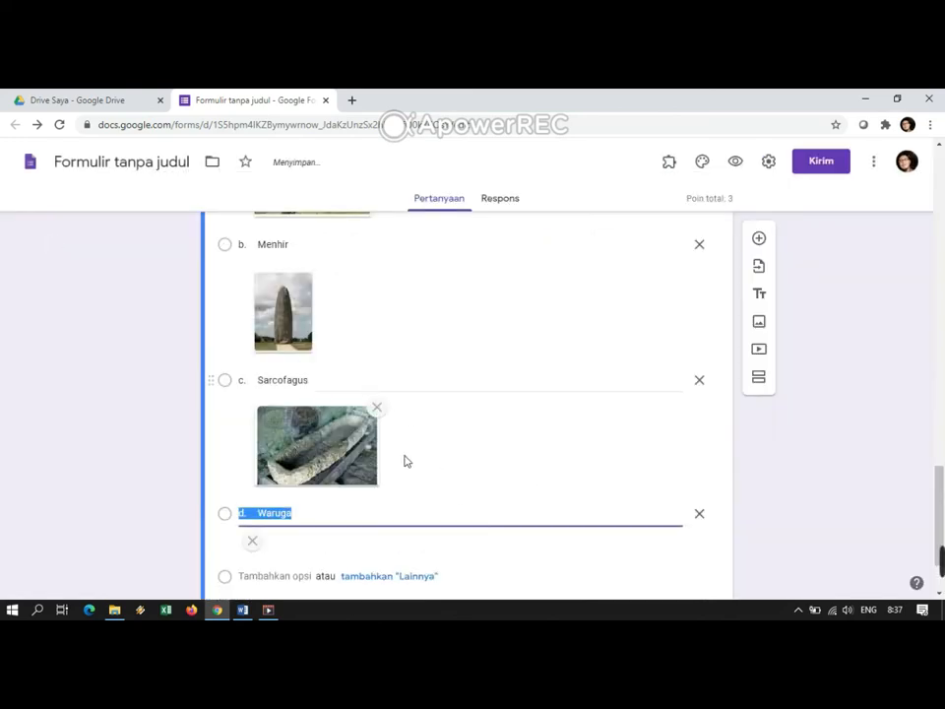
Step: Compare the Megalitikum question's picture with the Borobudur question's illustrated answer options
{"action": "scroll", "coordinate": [822, 449], "scroll_direction": "down", "scroll_amount": 2}
{"action": "scroll", "coordinate": [823, 449], "scroll_direction": "up", "scroll_amount": 5}
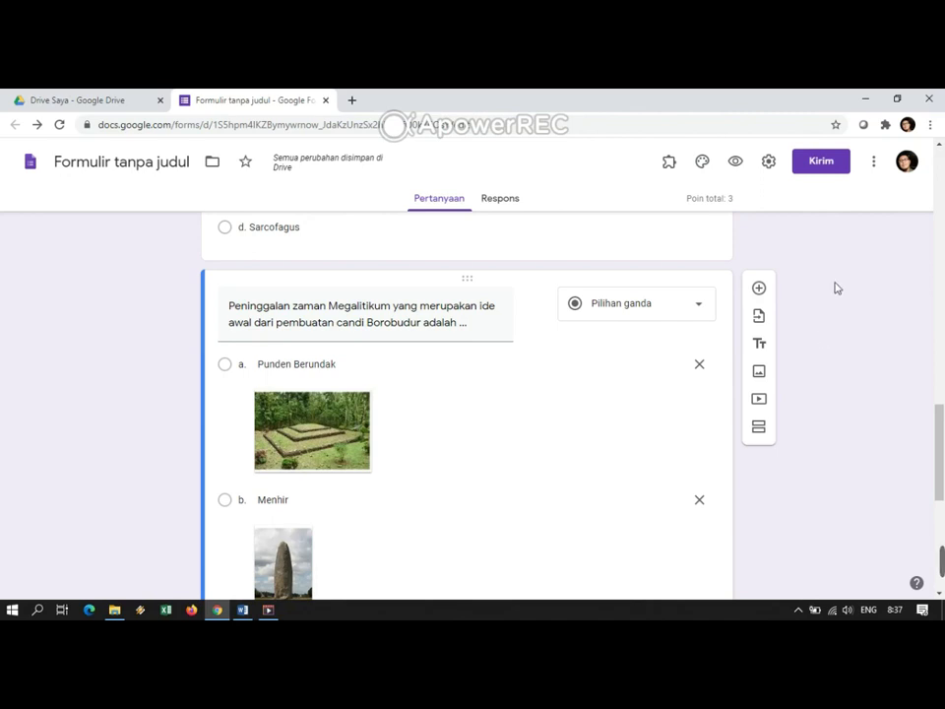
{"action": "scroll", "coordinate": [812, 309], "scroll_direction": "up", "scroll_amount": 4}
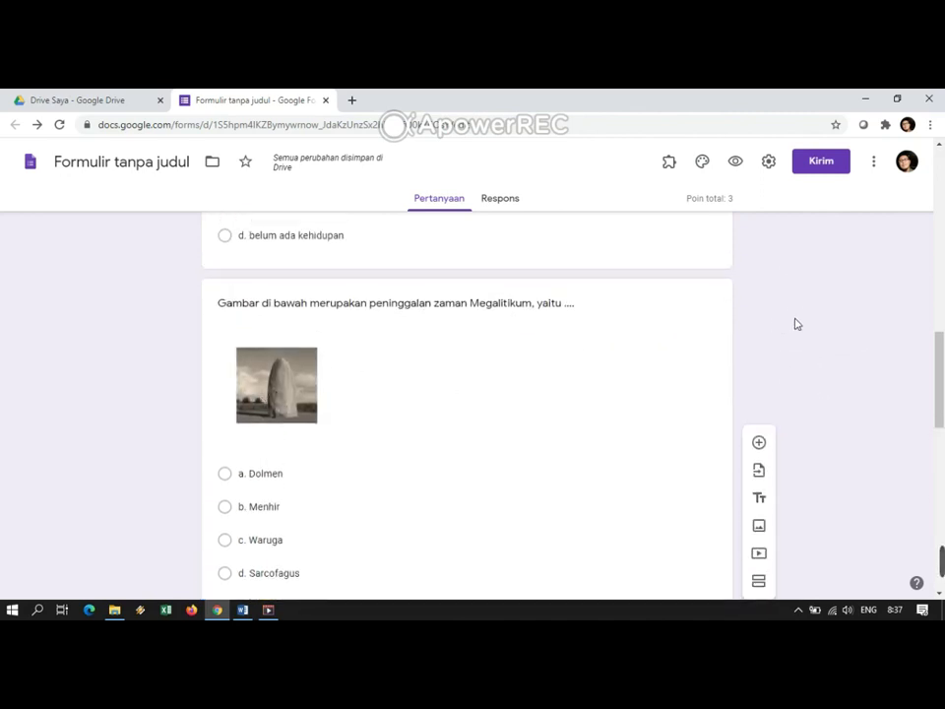
{"action": "scroll", "coordinate": [797, 323], "scroll_direction": "down", "scroll_amount": 4}
{"action": "left_click", "coordinate": [258, 321]}
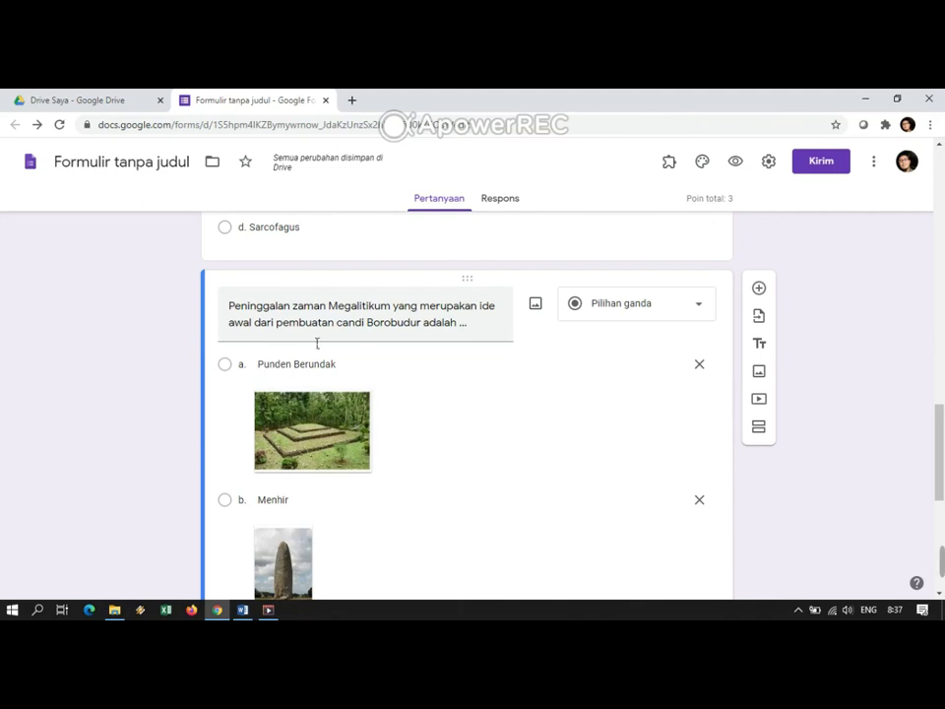
{"action": "scroll", "coordinate": [477, 405], "scroll_direction": "down", "scroll_amount": 2}
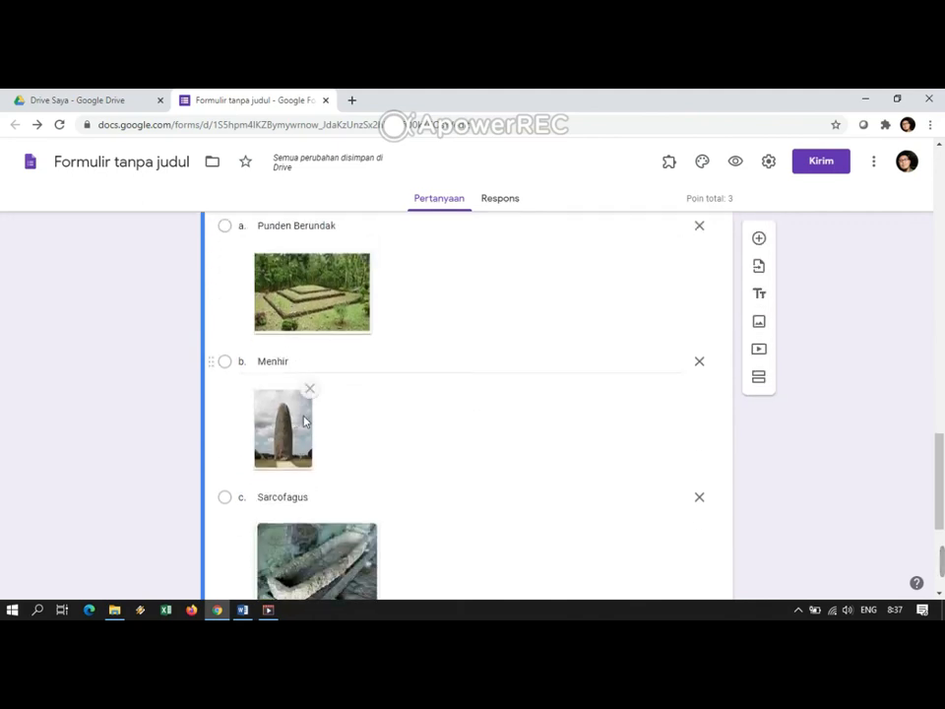
{"action": "scroll", "coordinate": [433, 428], "scroll_direction": "down", "scroll_amount": 3}
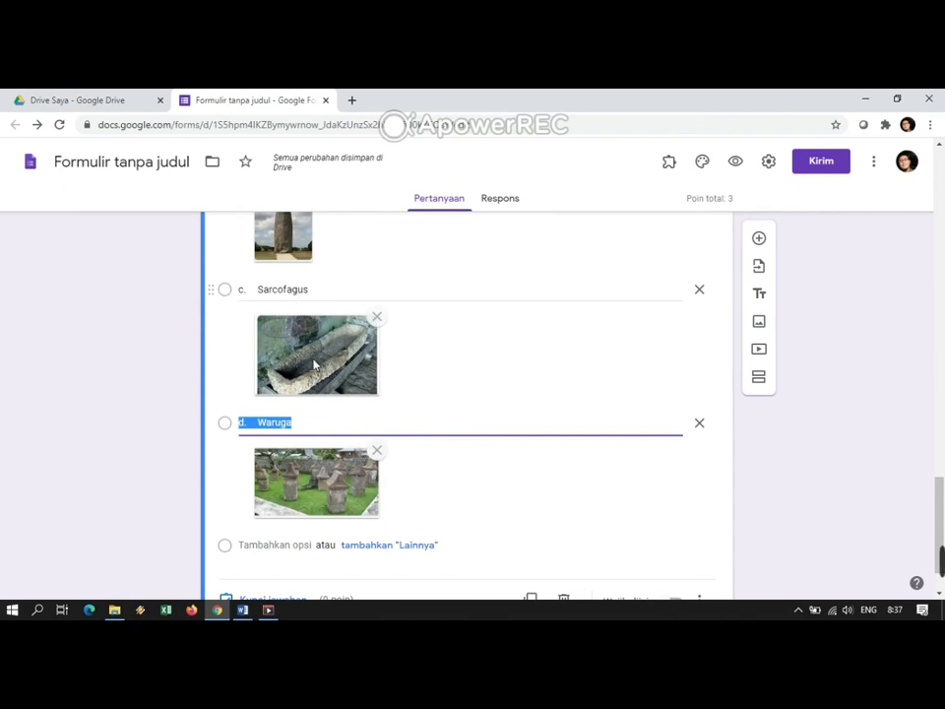
Step: Key "a. Punden Berundak" as the correct answer to the Borobudur question and set its score to 1 point
{"action": "left_click", "coordinate": [360, 424]}
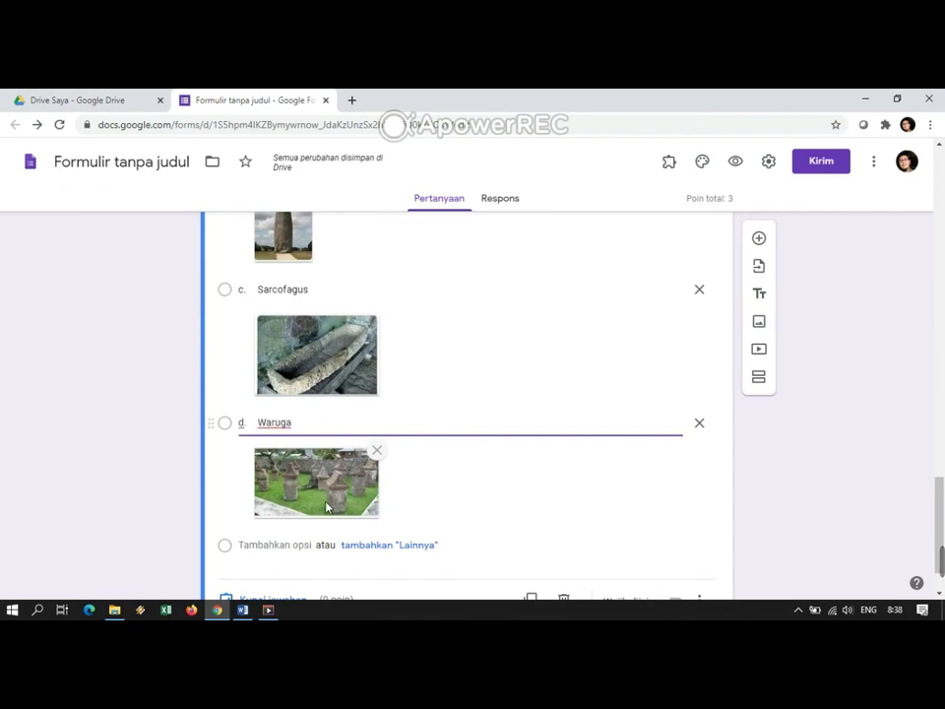
{"action": "scroll", "coordinate": [517, 492], "scroll_direction": "down", "scroll_amount": 1}
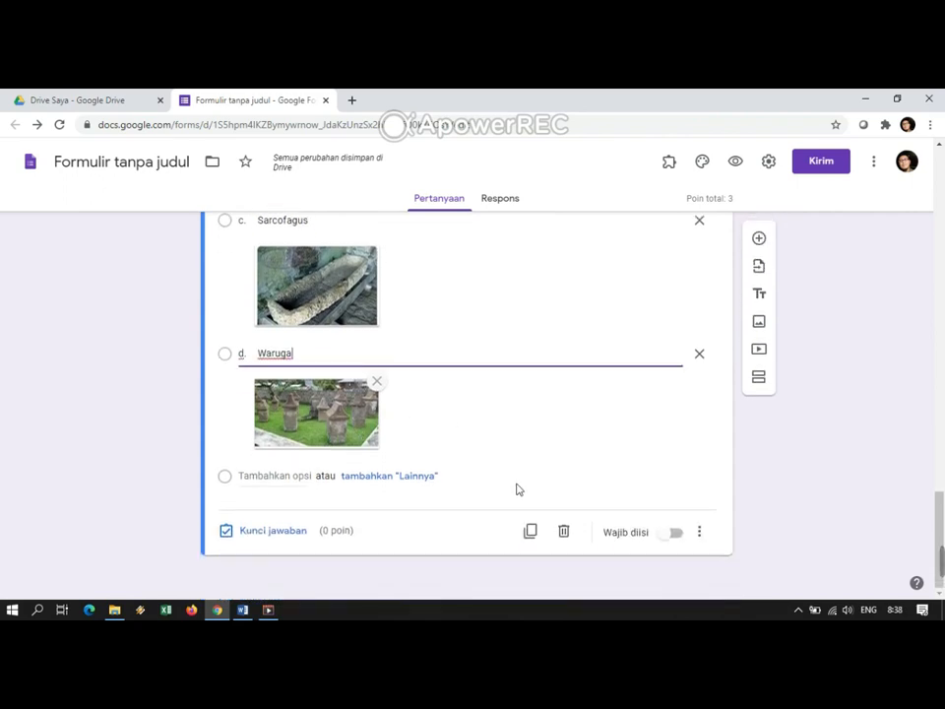
{"action": "left_click", "coordinate": [286, 531]}
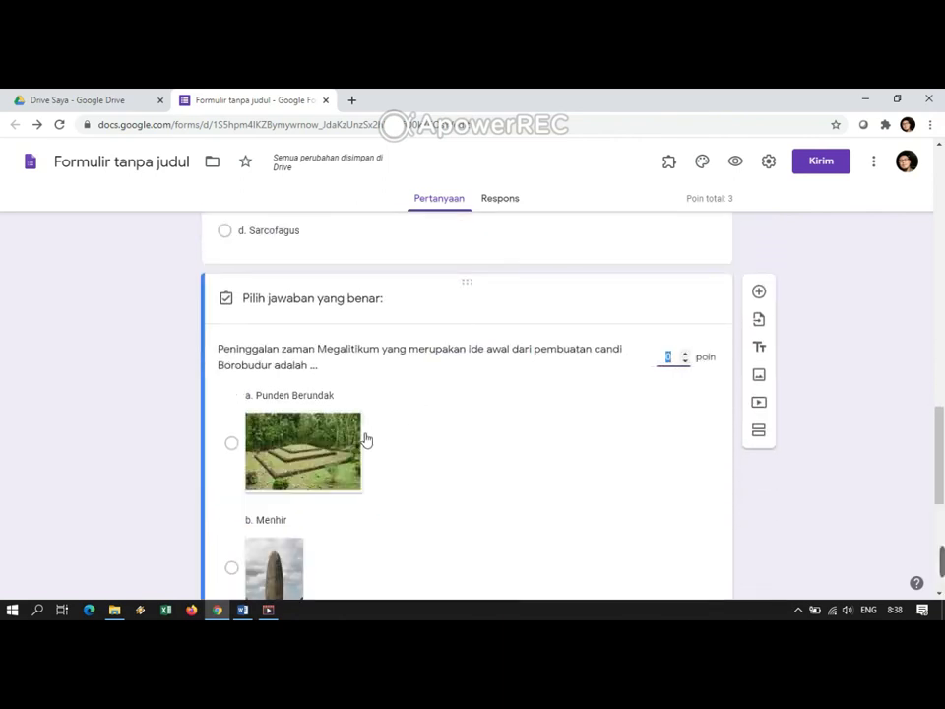
{"action": "left_click", "coordinate": [286, 455]}
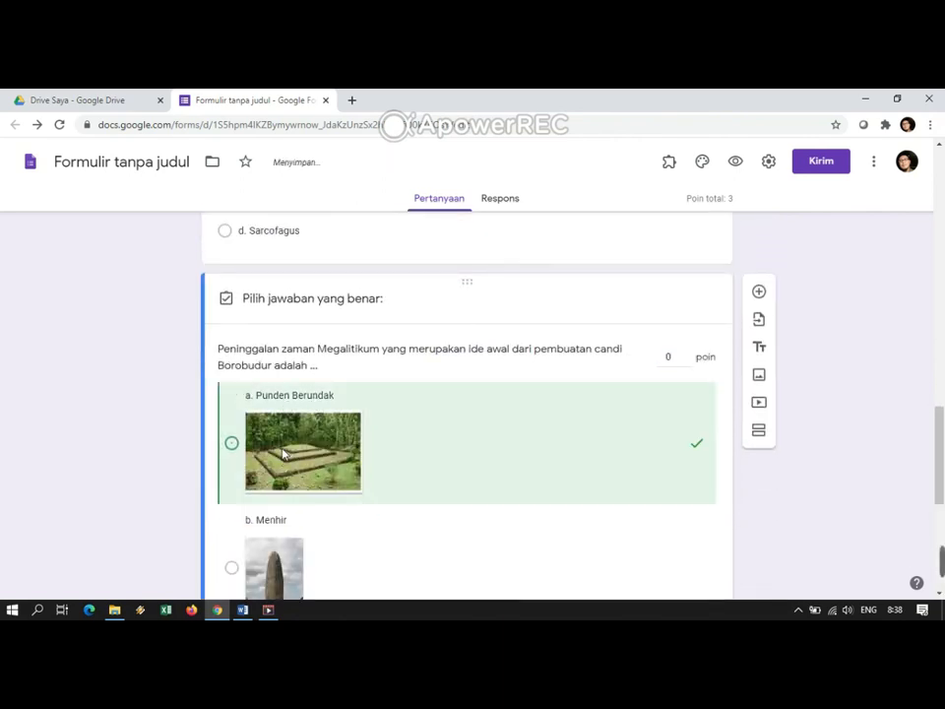
{"action": "left_click", "coordinate": [687, 356]}
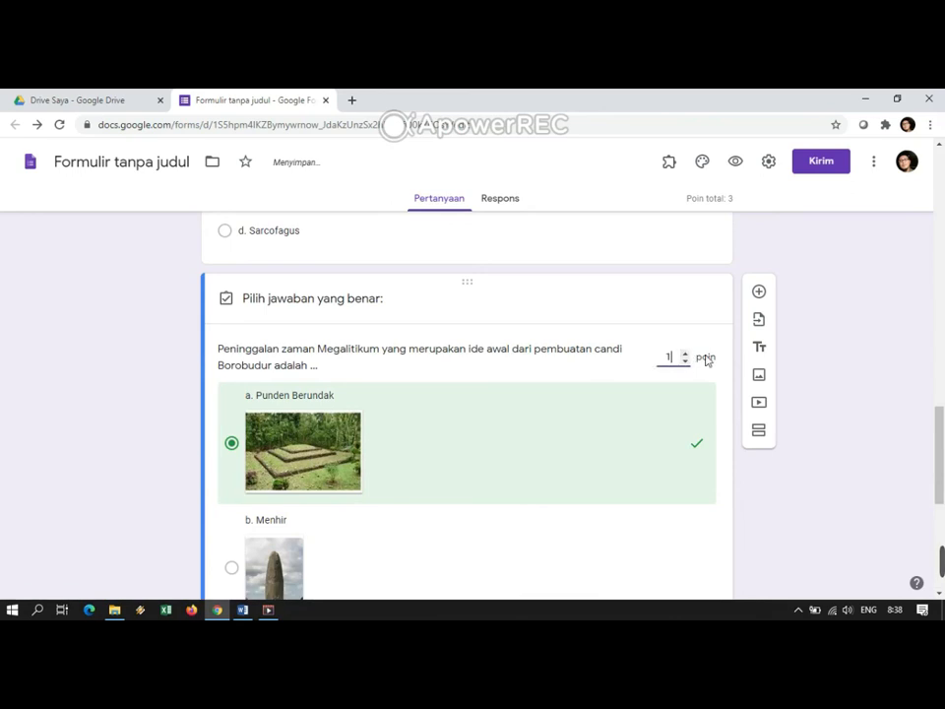
{"action": "scroll", "coordinate": [705, 366], "scroll_direction": "down", "scroll_amount": 5}
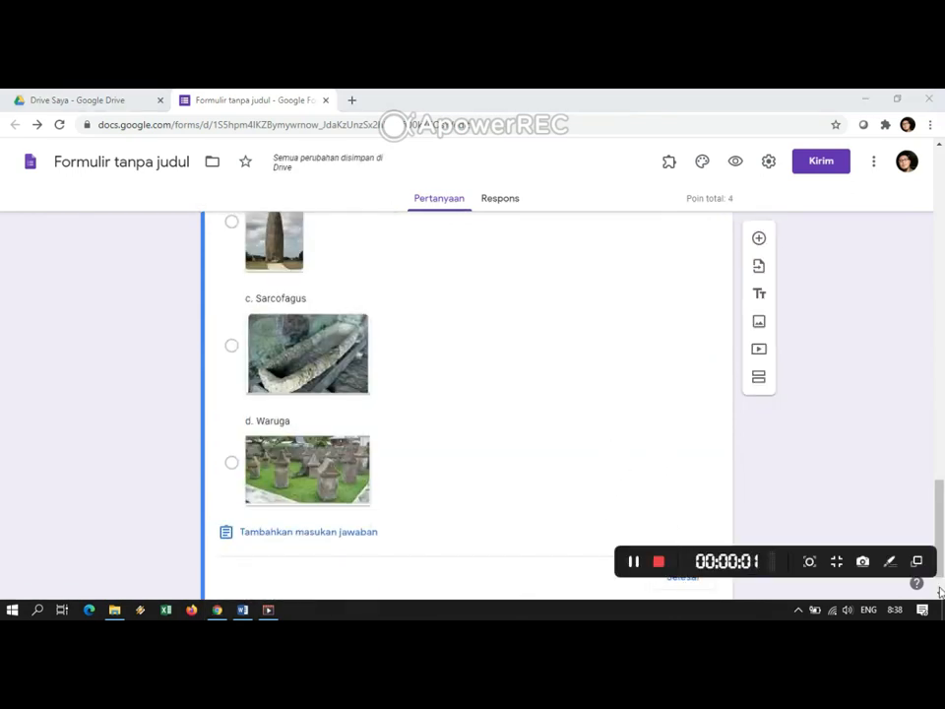
{"action": "left_click_drag", "start_coordinate": [940, 500], "coordinate": [943, 590]}
{"action": "left_click", "coordinate": [689, 532]}
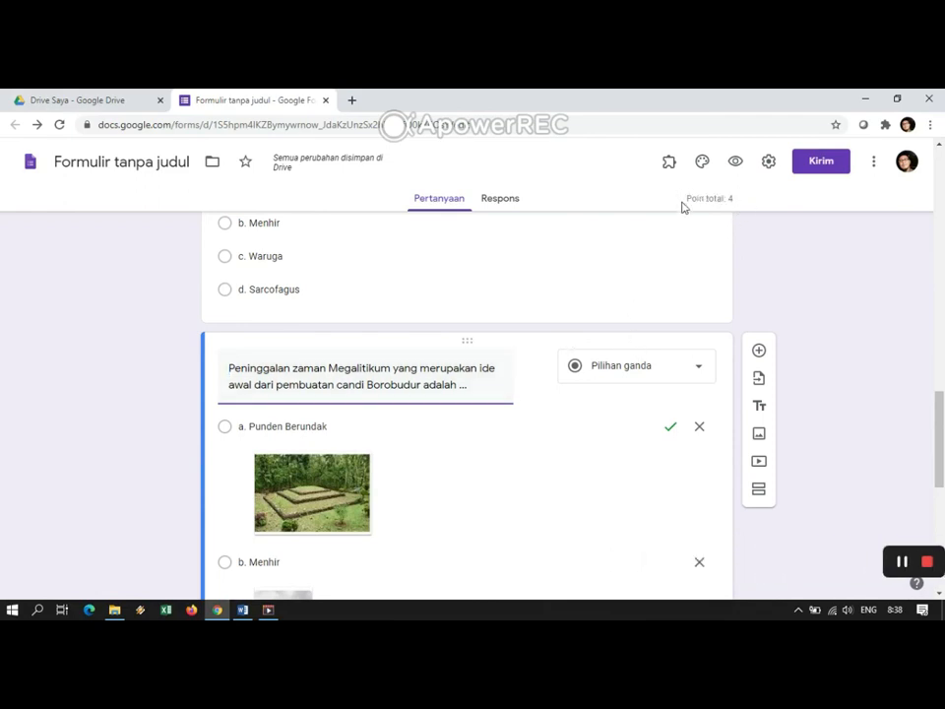
Step: Copy the form's shortened share link from the send options and close the dialog
{"action": "left_click", "coordinate": [827, 162]}
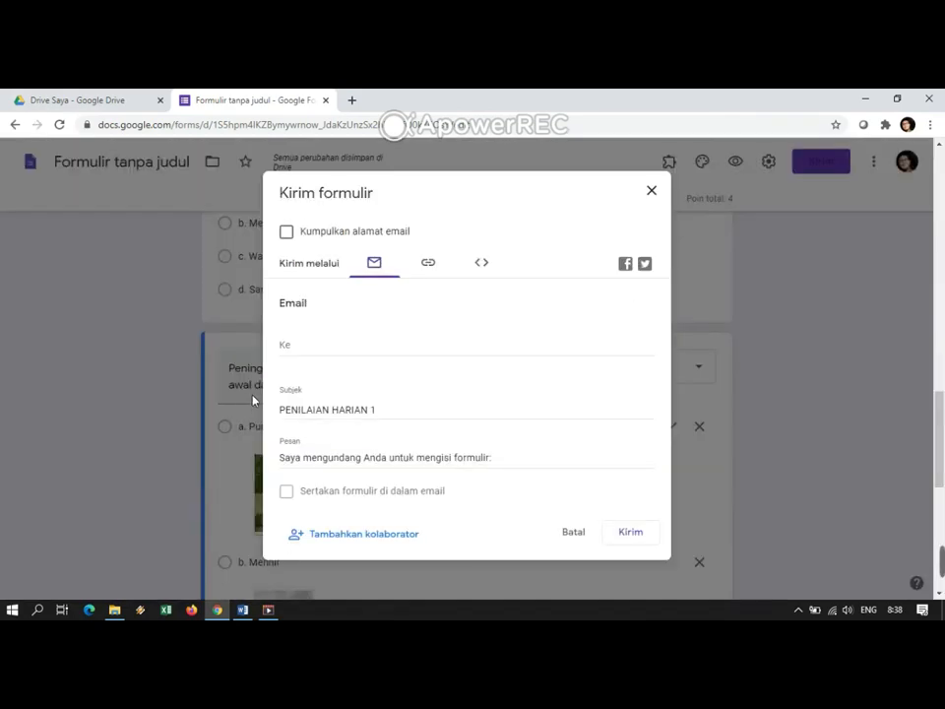
{"action": "left_click", "coordinate": [431, 264]}
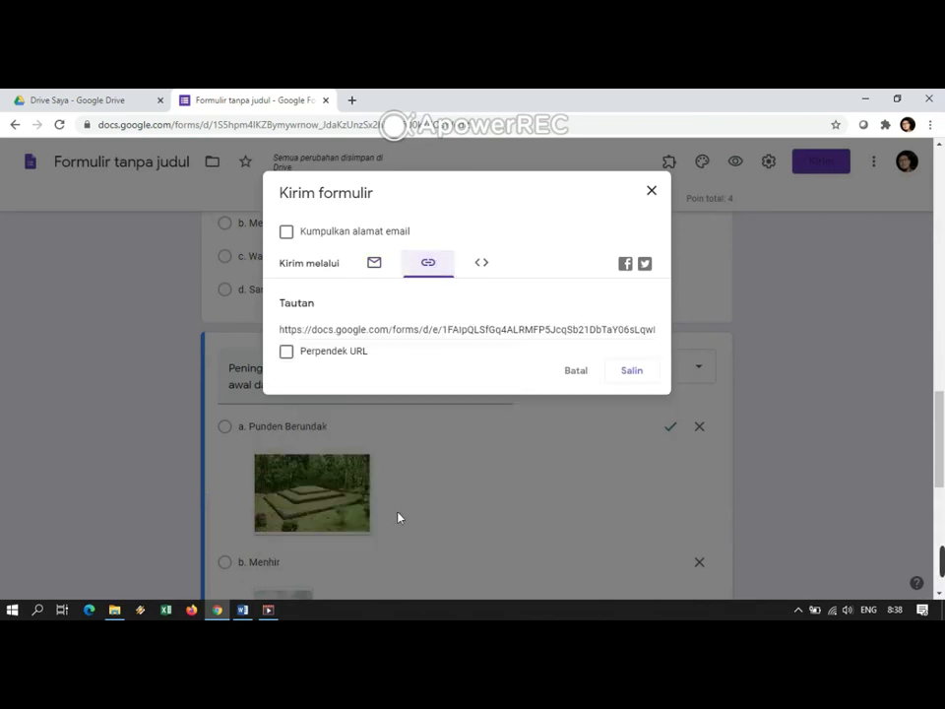
{"action": "left_click", "coordinate": [329, 354]}
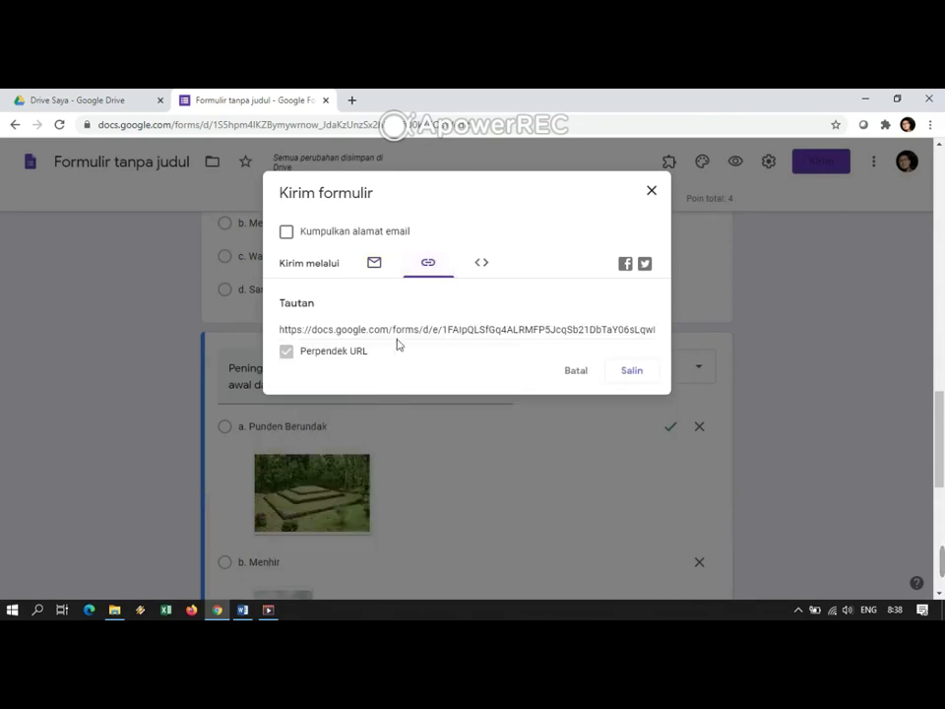
{"action": "left_click", "coordinate": [644, 376]}
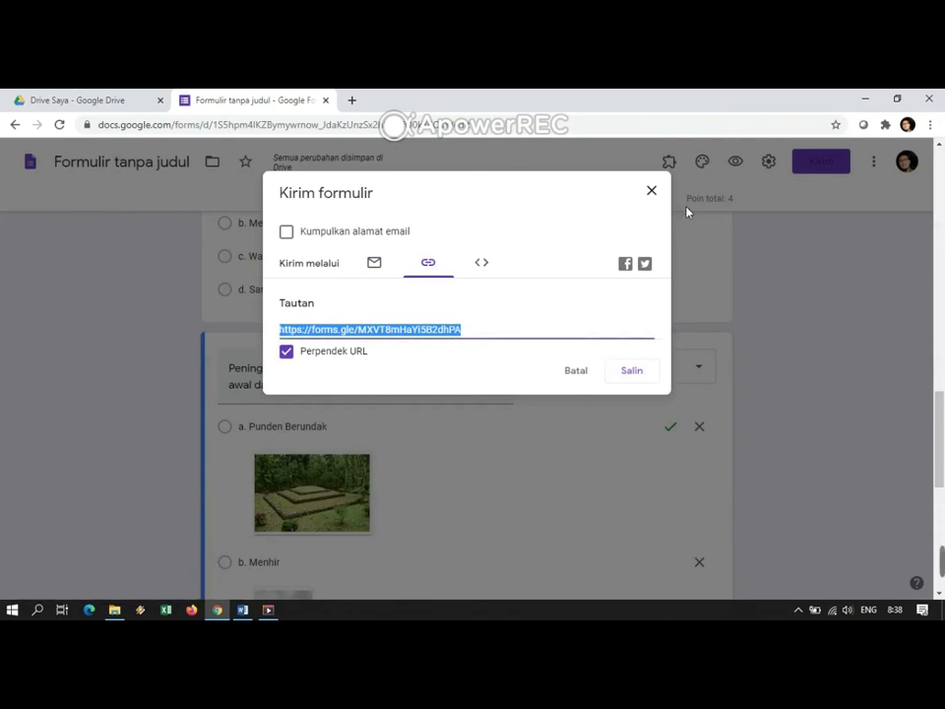
{"action": "left_click", "coordinate": [658, 191]}
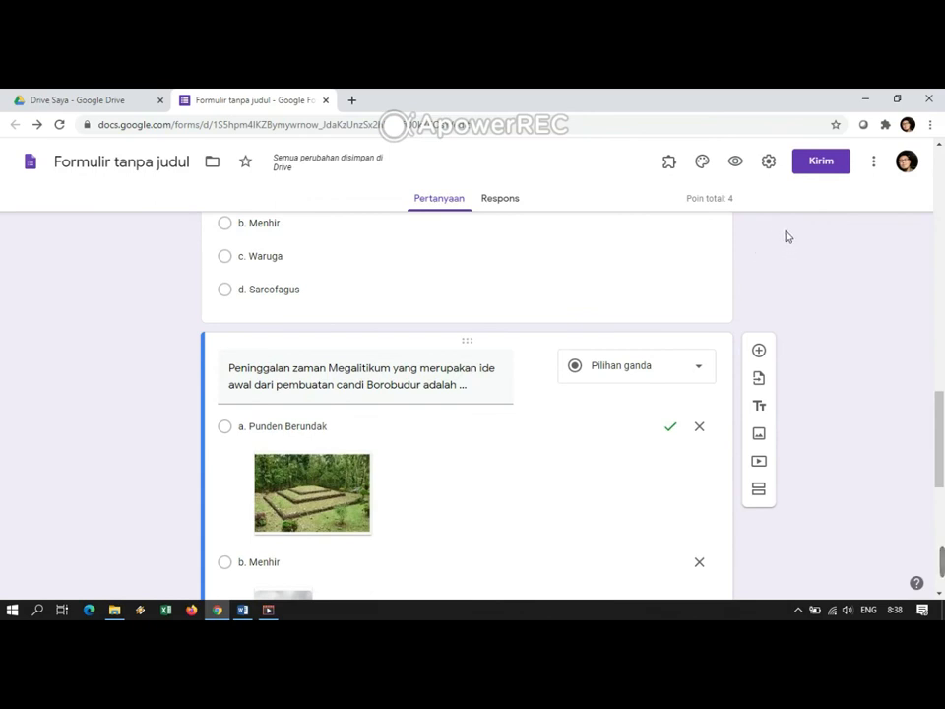
Step: Preview the form, fill in the respondent's name and the class "kelas 7b", and continue to the SOAL PILIHAN GANDA section
{"action": "left_click", "coordinate": [744, 171]}
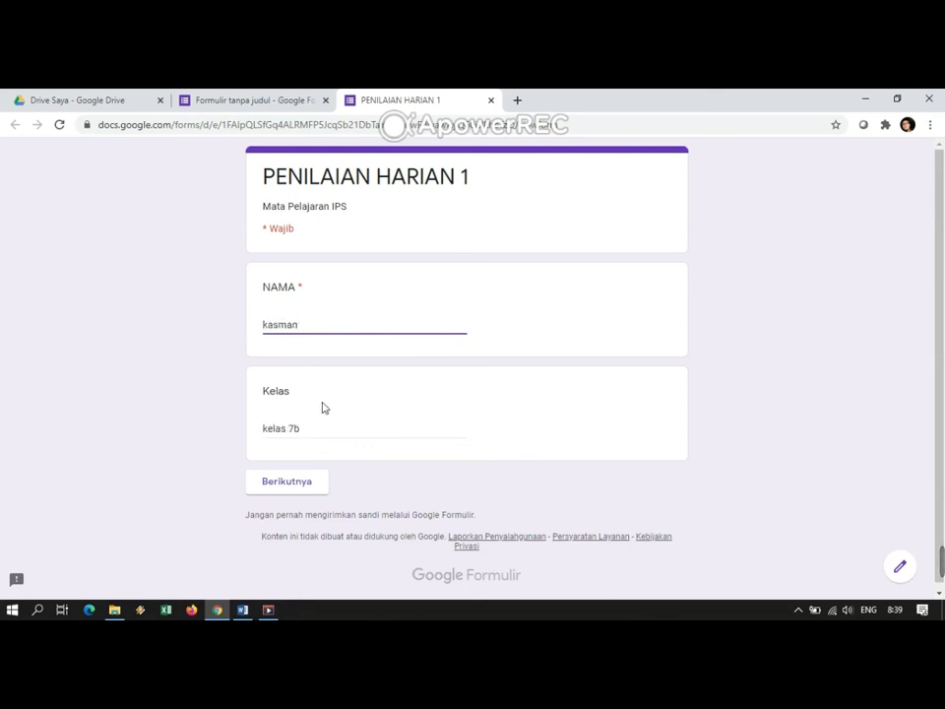
{"action": "left_click", "coordinate": [288, 482]}
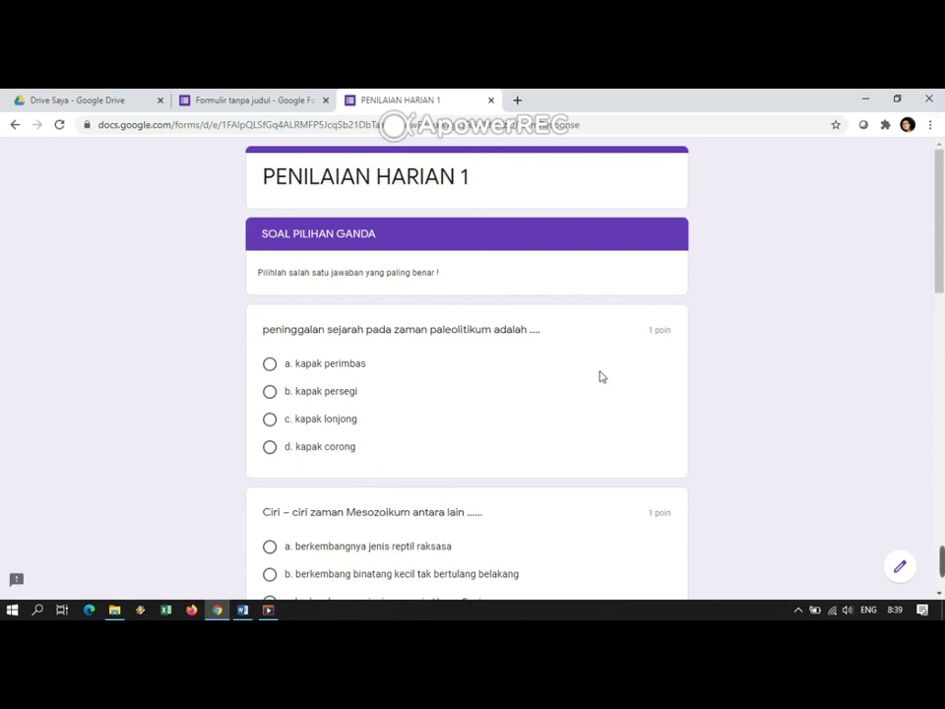
Step: Try several options for the Paleolitikum question in the preview, ending on "c. kapak lonjong"
{"action": "scroll", "coordinate": [461, 371], "scroll_direction": "down", "scroll_amount": 2}
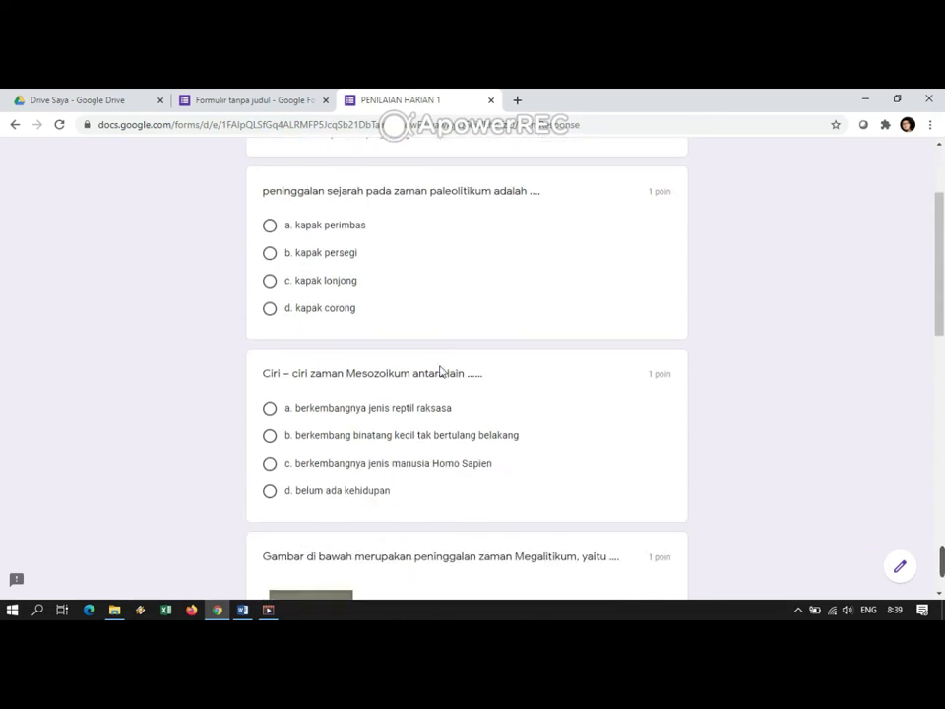
{"action": "left_click", "coordinate": [270, 233]}
{"action": "left_click", "coordinate": [275, 258]}
{"action": "left_click", "coordinate": [274, 281]}
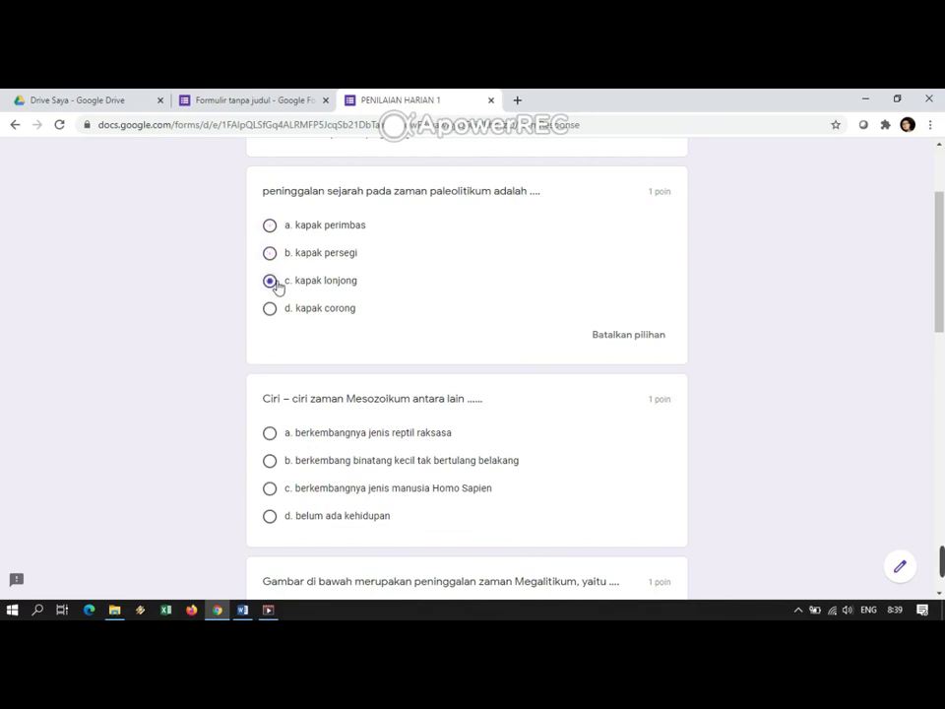
Step: Look over the Mesozoikum and Megalitikum questions and answer the illustrated Borobudur question with "b. Menhir" in the preview
{"action": "scroll", "coordinate": [675, 321], "scroll_direction": "down", "scroll_amount": 3}
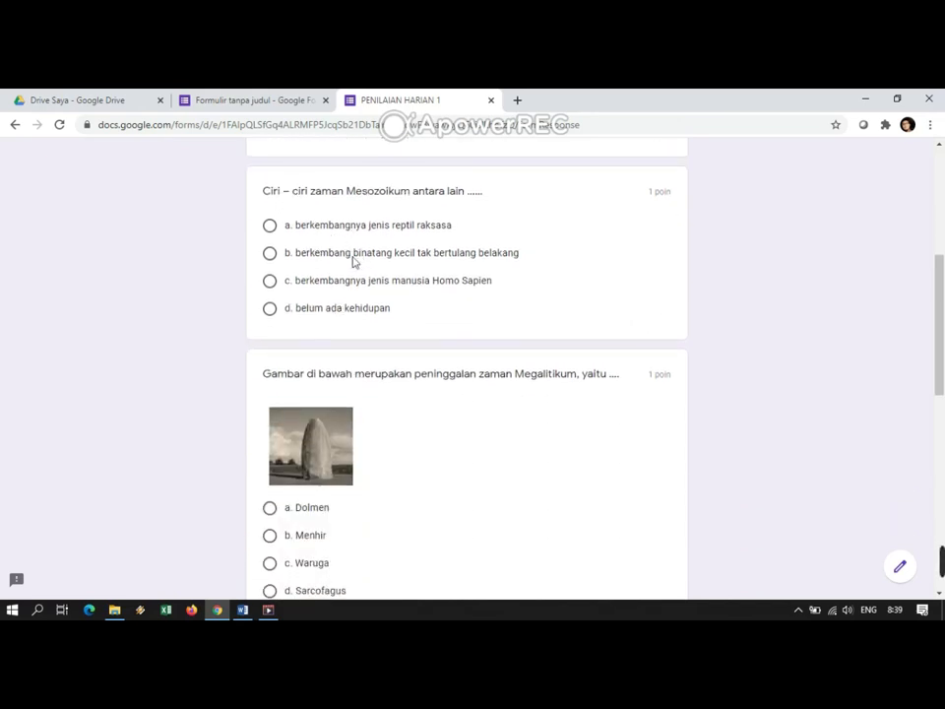
{"action": "scroll", "coordinate": [364, 335], "scroll_direction": "down", "scroll_amount": 3}
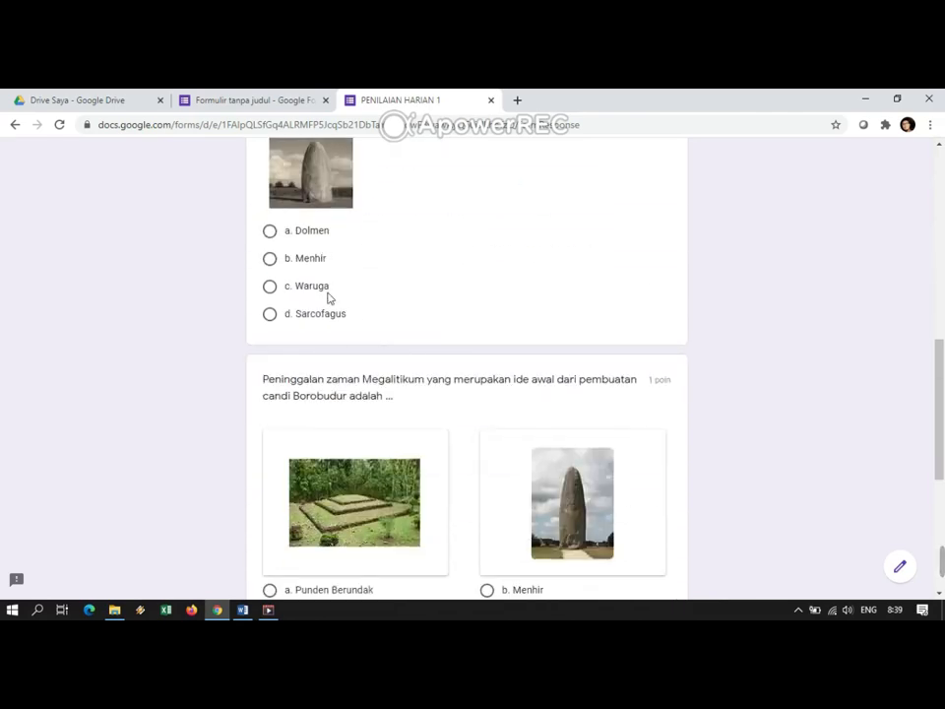
{"action": "scroll", "coordinate": [404, 274], "scroll_direction": "up", "scroll_amount": 2}
{"action": "scroll", "coordinate": [407, 273], "scroll_direction": "down", "scroll_amount": 6}
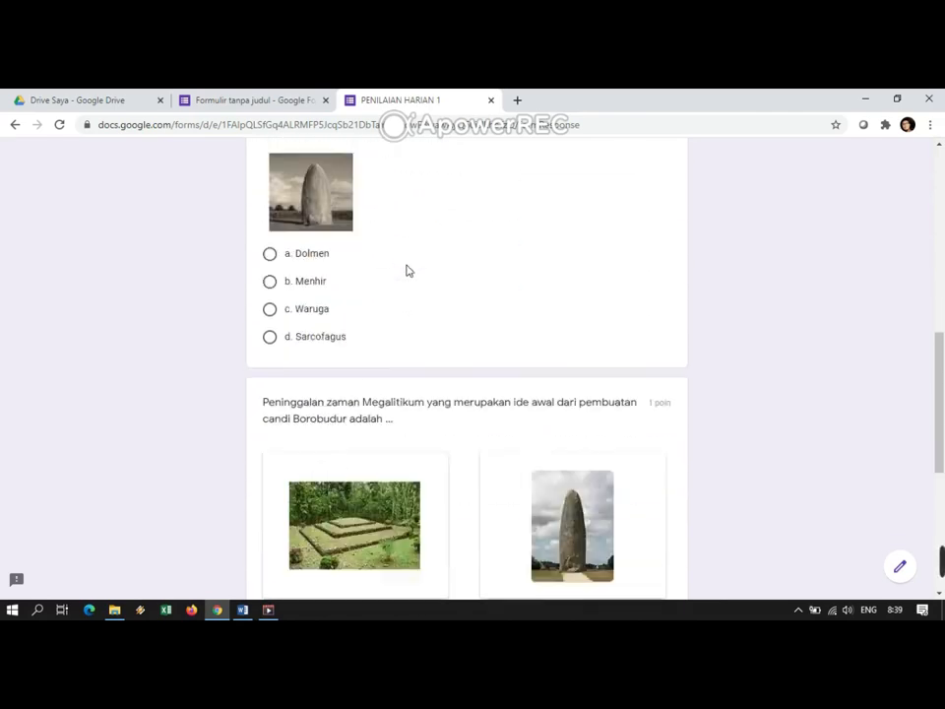
{"action": "scroll", "coordinate": [384, 283], "scroll_direction": "up", "scroll_amount": 1}
{"action": "scroll", "coordinate": [371, 286], "scroll_direction": "up", "scroll_amount": 2}
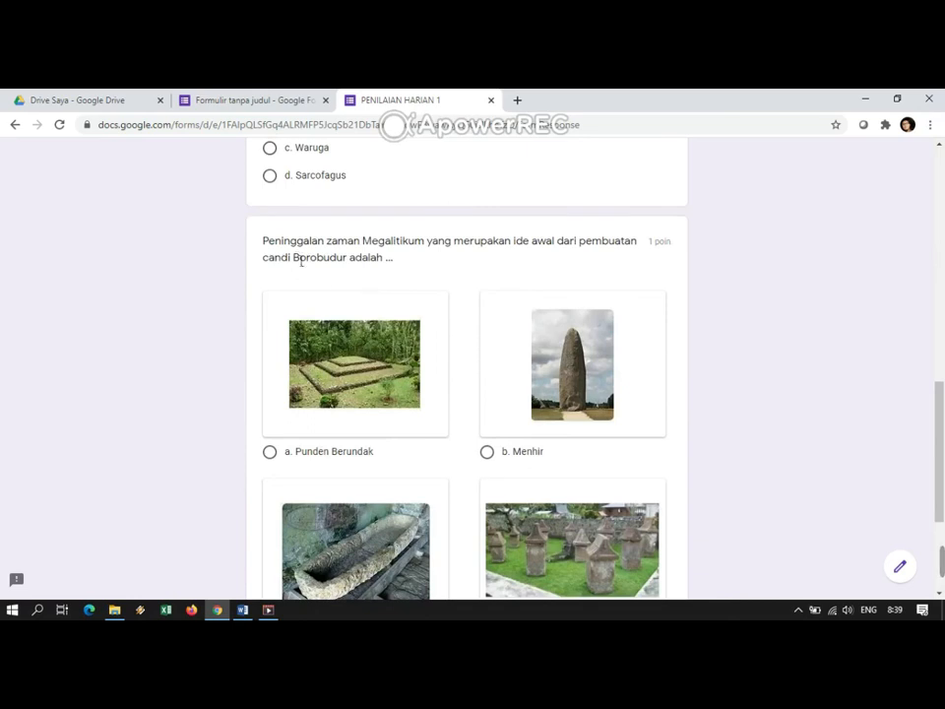
{"action": "left_click", "coordinate": [311, 453]}
{"action": "left_click", "coordinate": [484, 450]}
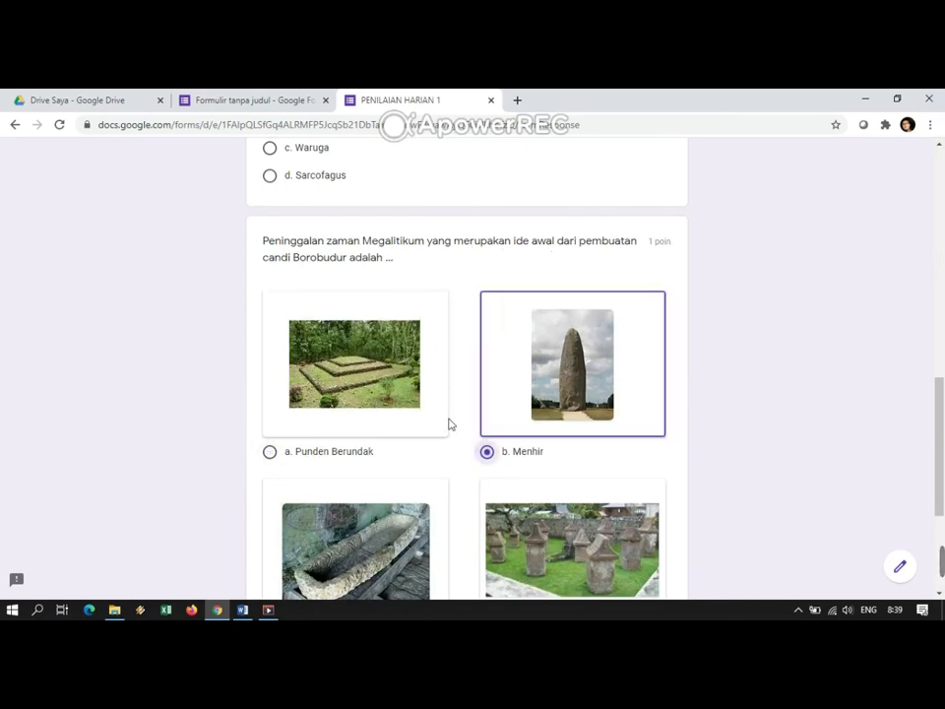
{"action": "scroll", "coordinate": [428, 409], "scroll_direction": "down", "scroll_amount": 3}
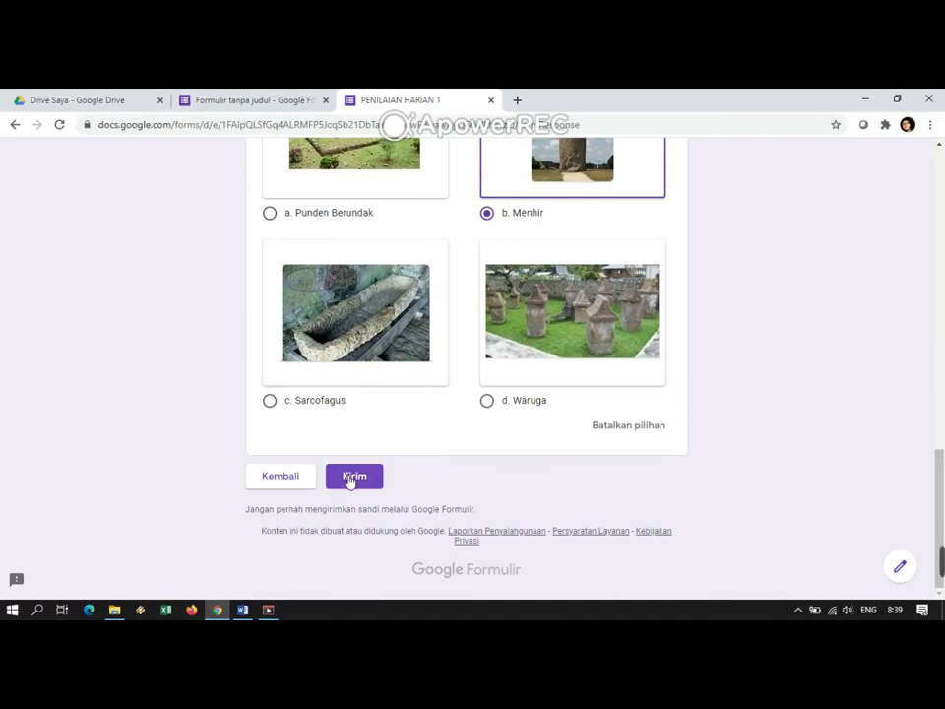
{"action": "scroll", "coordinate": [489, 311], "scroll_direction": "up", "scroll_amount": 12}
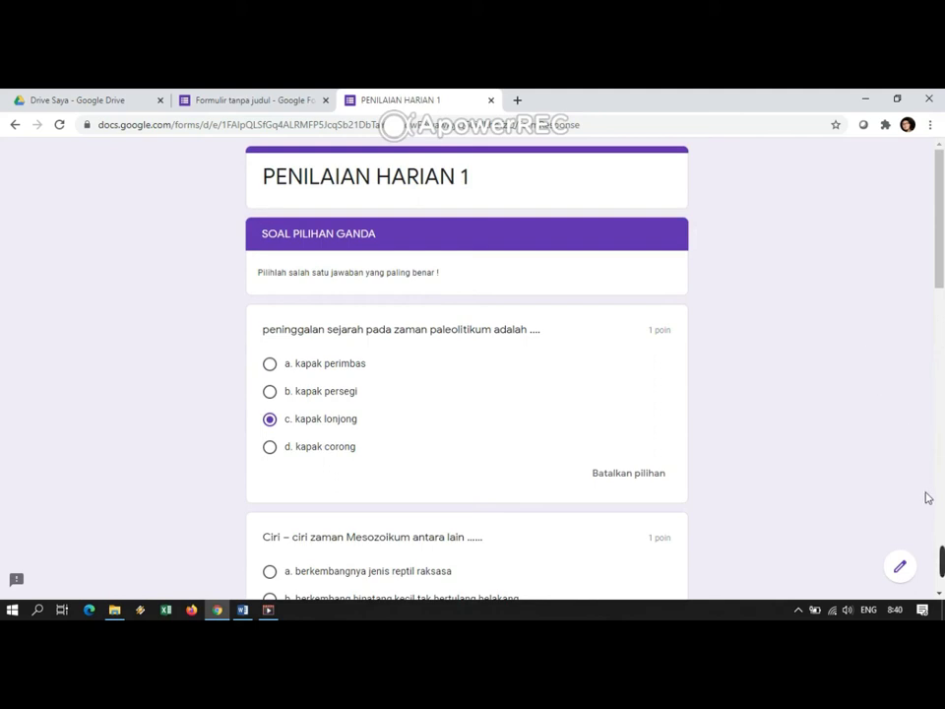
{"action": "mouse_move", "coordinate": [939, 570]}
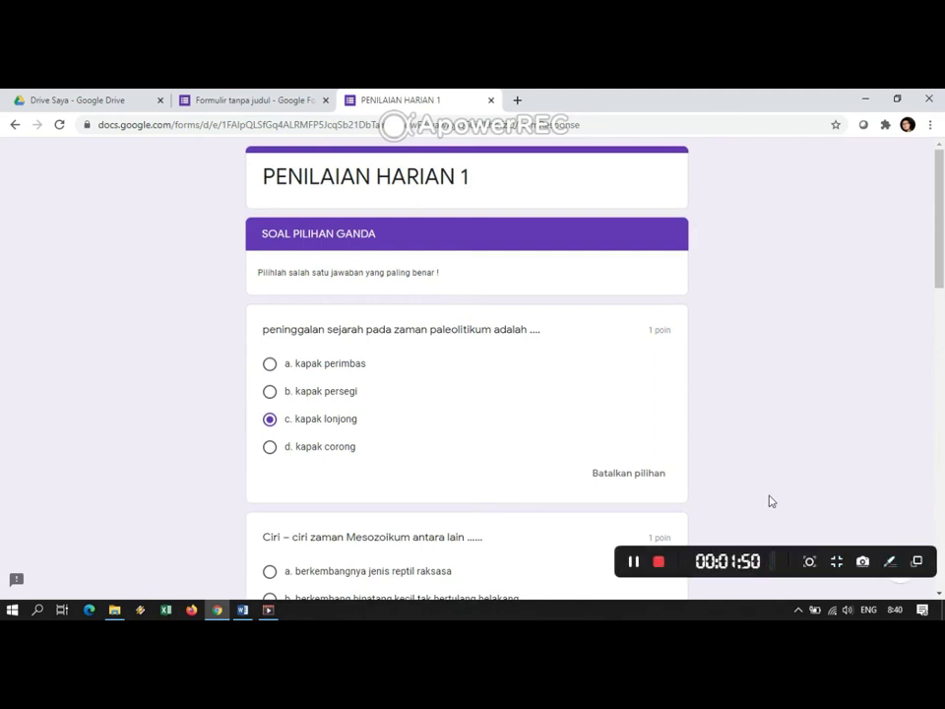